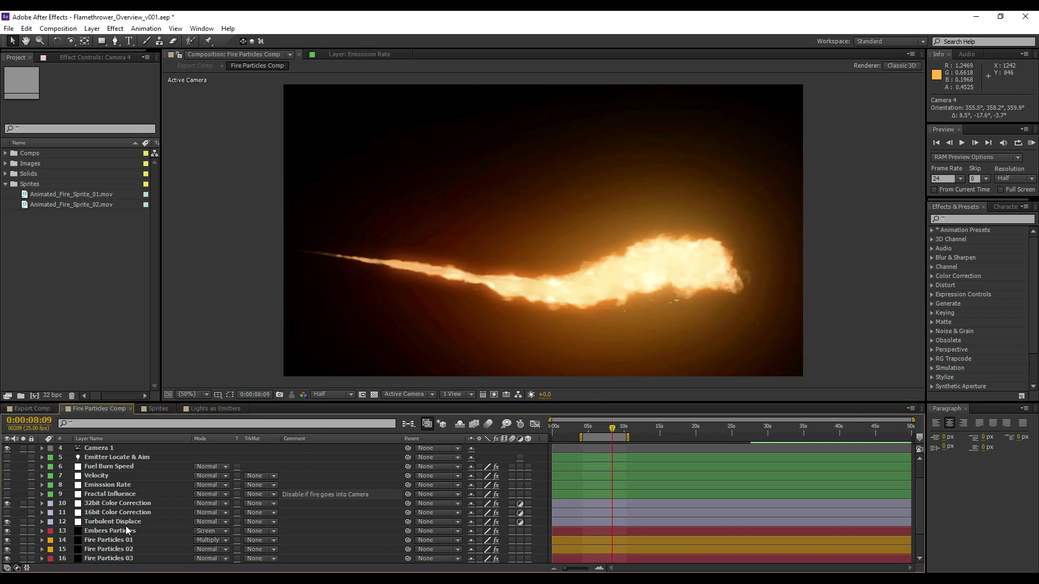
Widen the project list, switch to the Export Comp, and turn off its transparency grid.
{"action": "scroll", "coordinate": [126, 526], "scroll_direction": "down", "scroll_amount": 2}
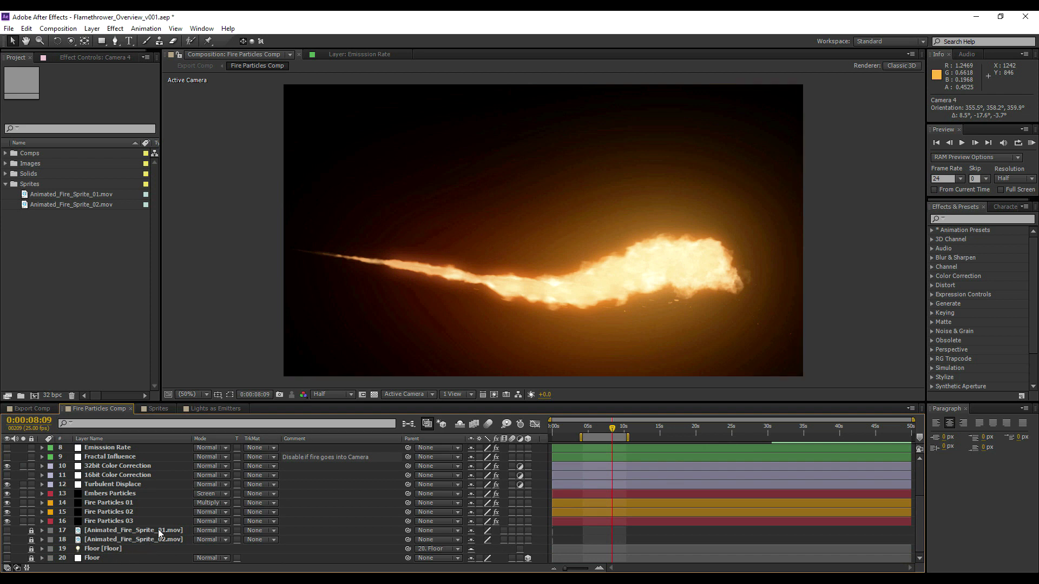
{"action": "scroll", "coordinate": [83, 517], "scroll_direction": "up", "scroll_amount": 2}
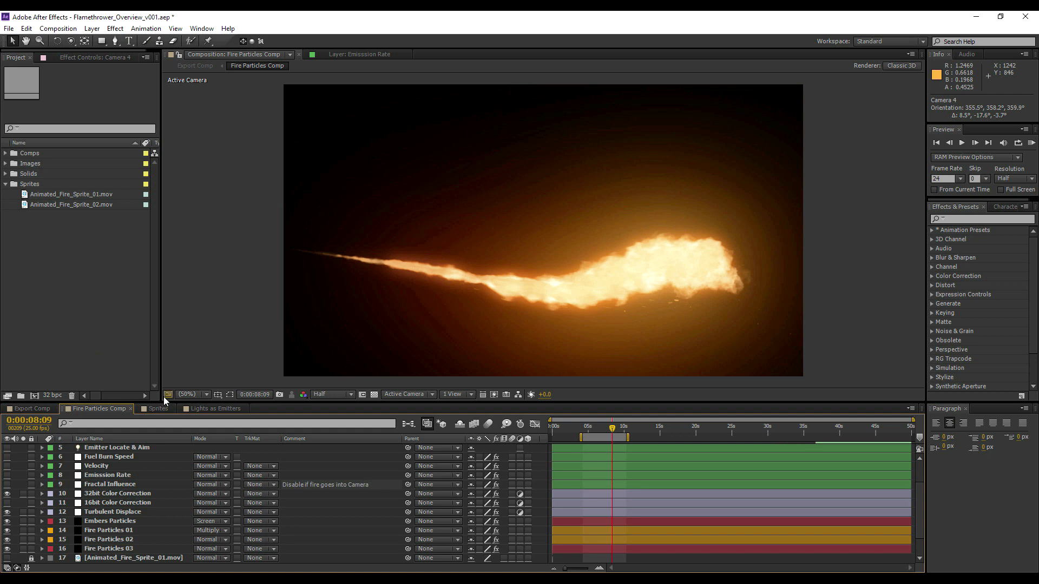
{"action": "left_click_drag", "start_coordinate": [161, 401], "coordinate": [204, 408]}
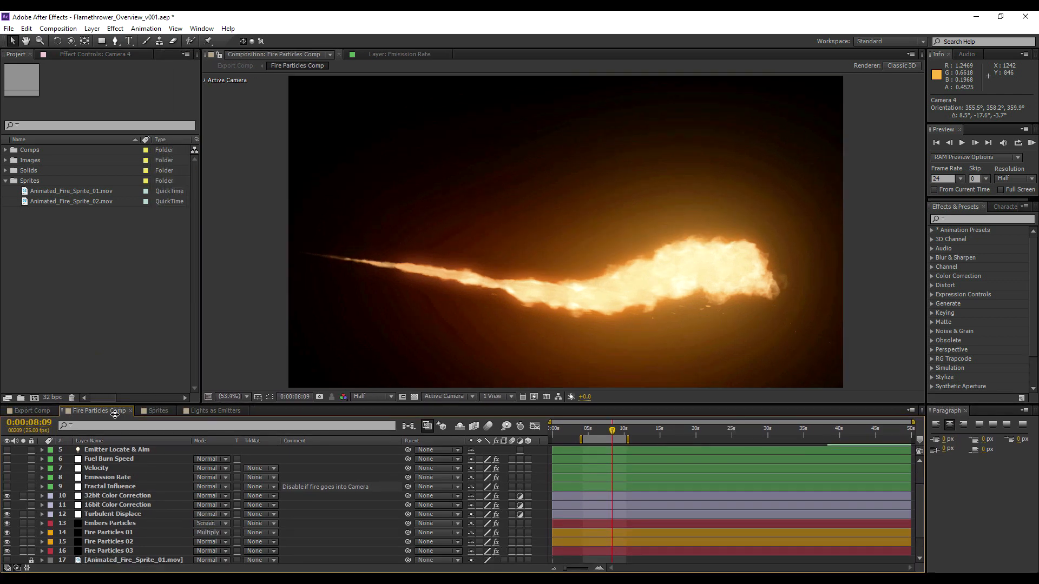
{"action": "left_click", "coordinate": [32, 415]}
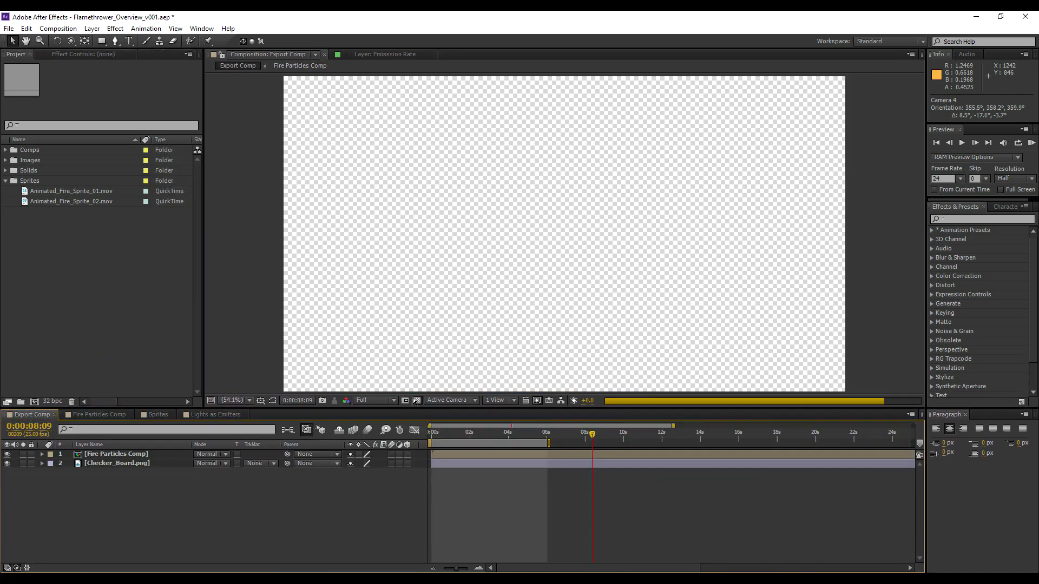
{"action": "left_click", "coordinate": [417, 401]}
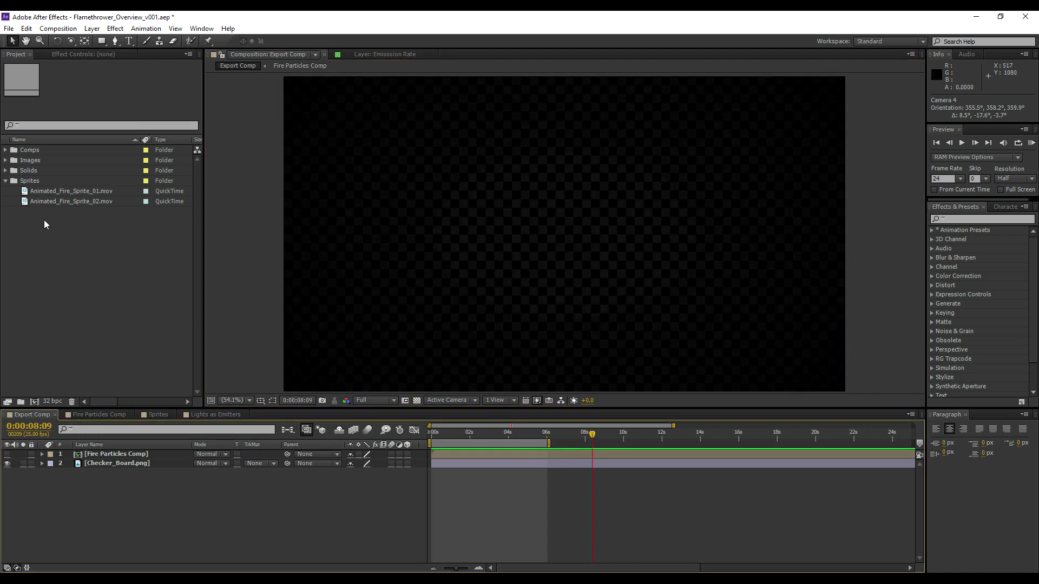
Place a Fire Particles Comp from the Comps folder directly above Checker_Board.png in the Export Comp, and delete that added layer.
{"action": "left_click", "coordinate": [6, 150]}
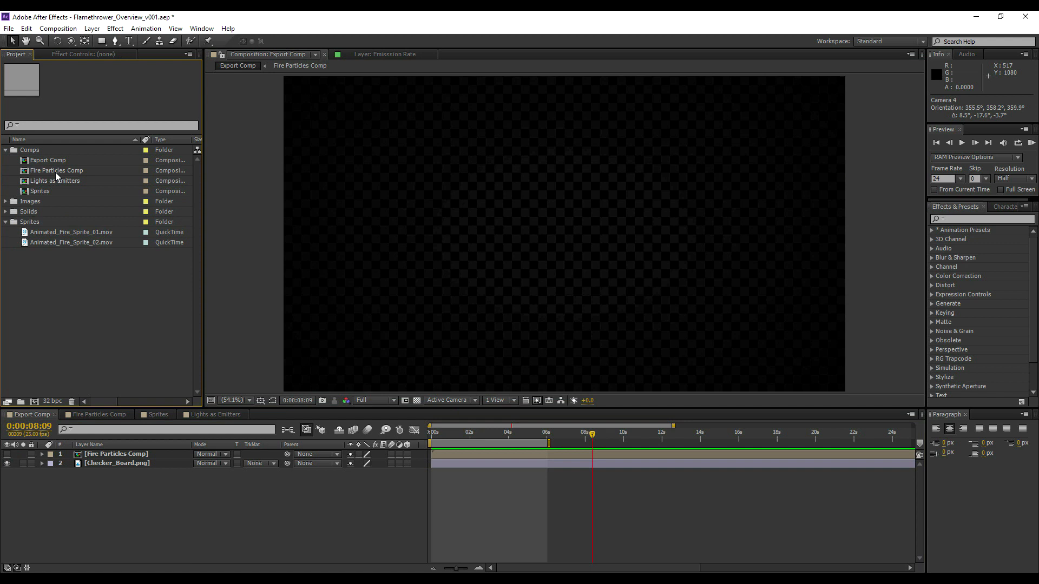
{"action": "left_click_drag", "start_coordinate": [54, 171], "coordinate": [99, 464]}
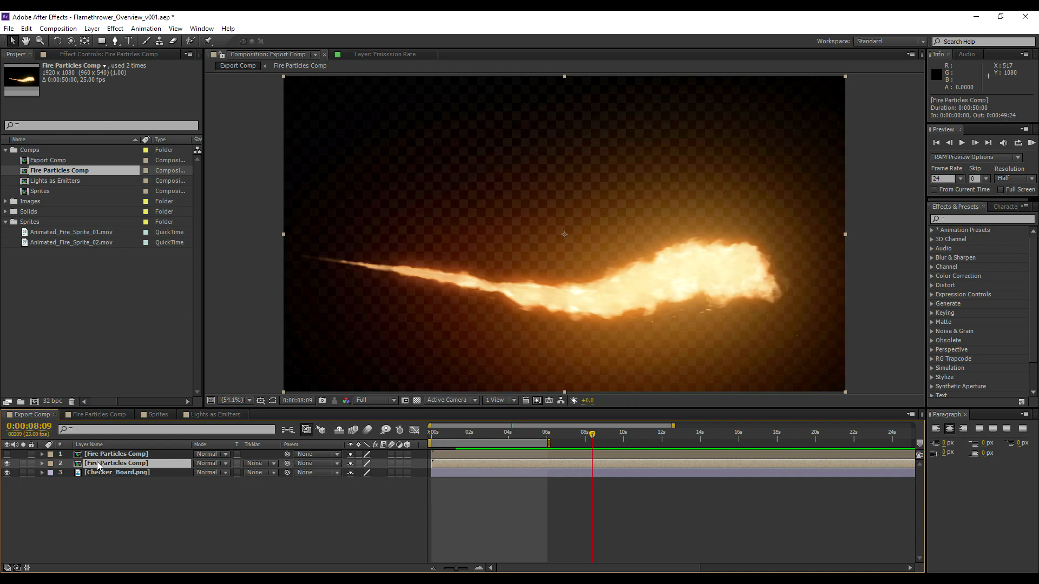
{"action": "key", "text": "Delete"}
Show the Fire Particles Comp layer, check it over the transparency grid with Checker_Board.png hidden, and restore the checkerboard.
{"action": "left_click", "coordinate": [7, 454]}
{"action": "left_click", "coordinate": [7, 463]}
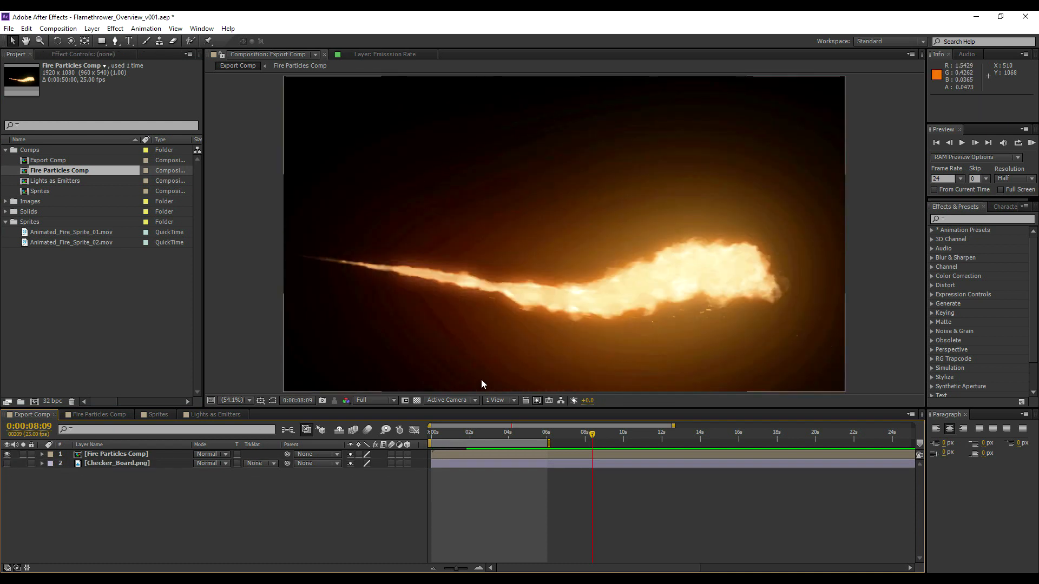
{"action": "left_click", "coordinate": [417, 401]}
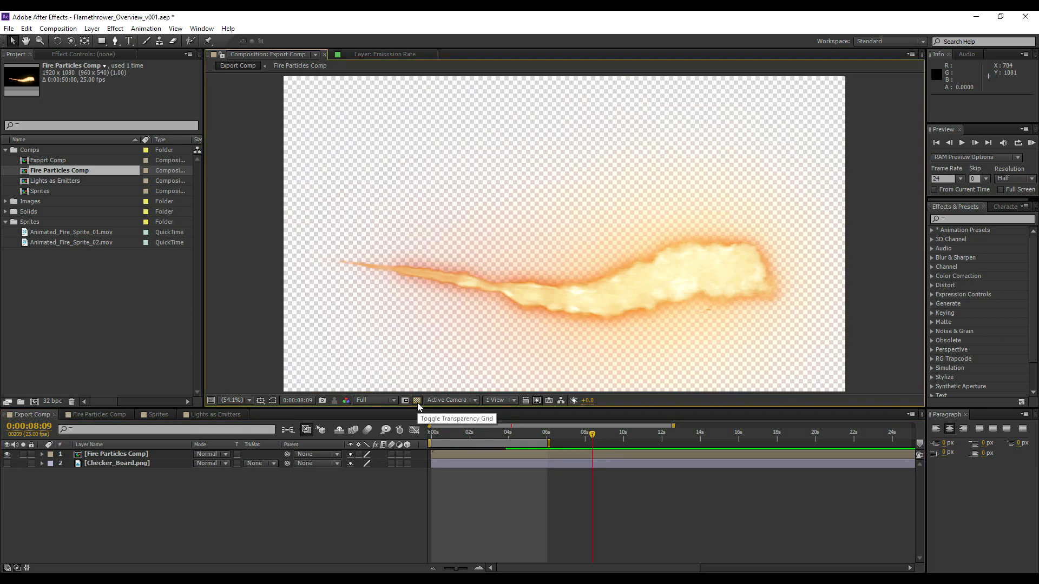
{"action": "left_click", "coordinate": [417, 401]}
{"action": "left_click", "coordinate": [7, 463]}
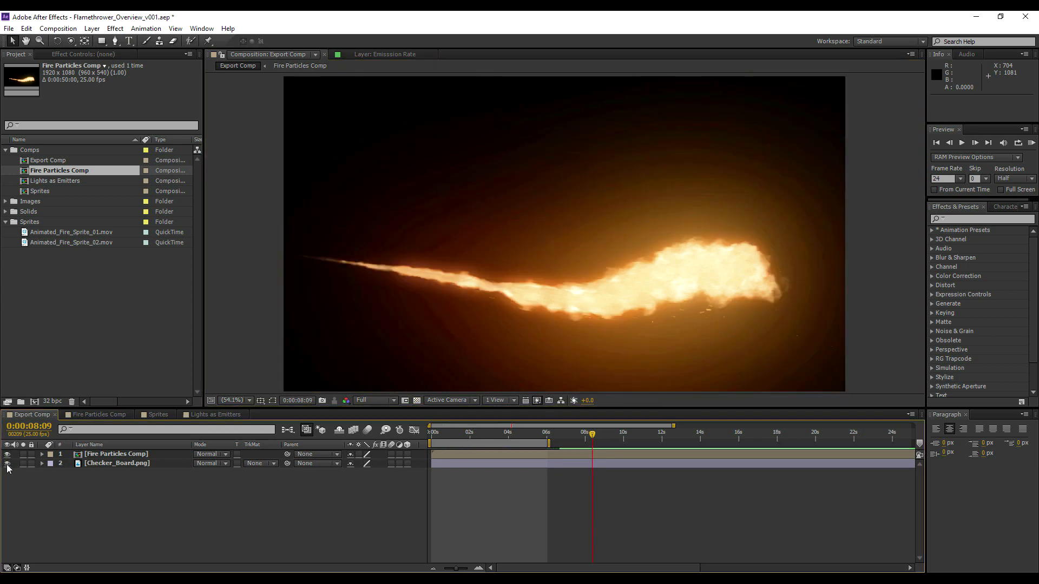
At 0:00:05:01, import Green Valley (1).jpg and place it directly below the Fire Particles Comp layer.
{"action": "left_click", "coordinate": [528, 440]}
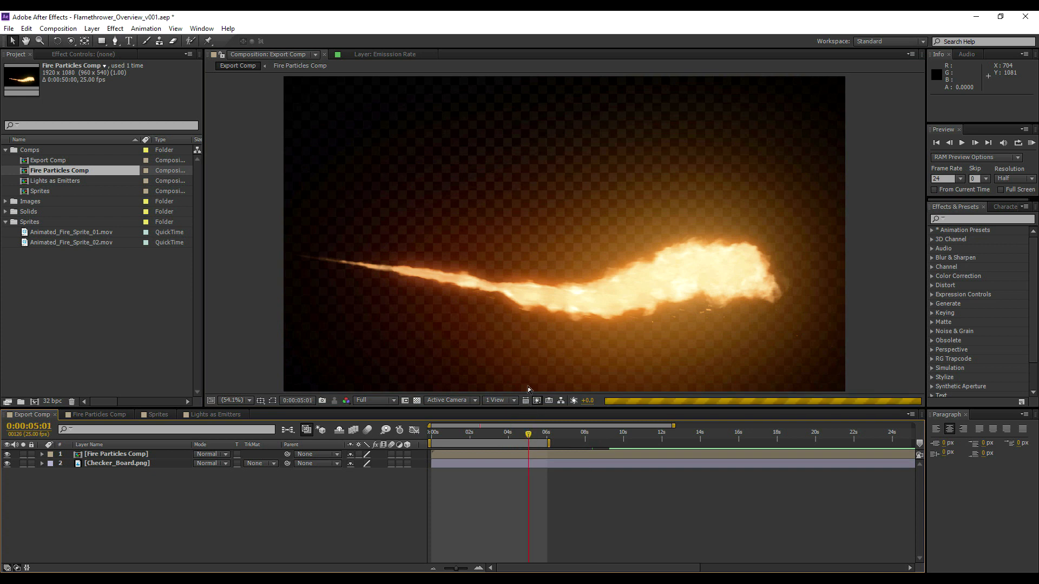
{"action": "left_click", "coordinate": [89, 307]}
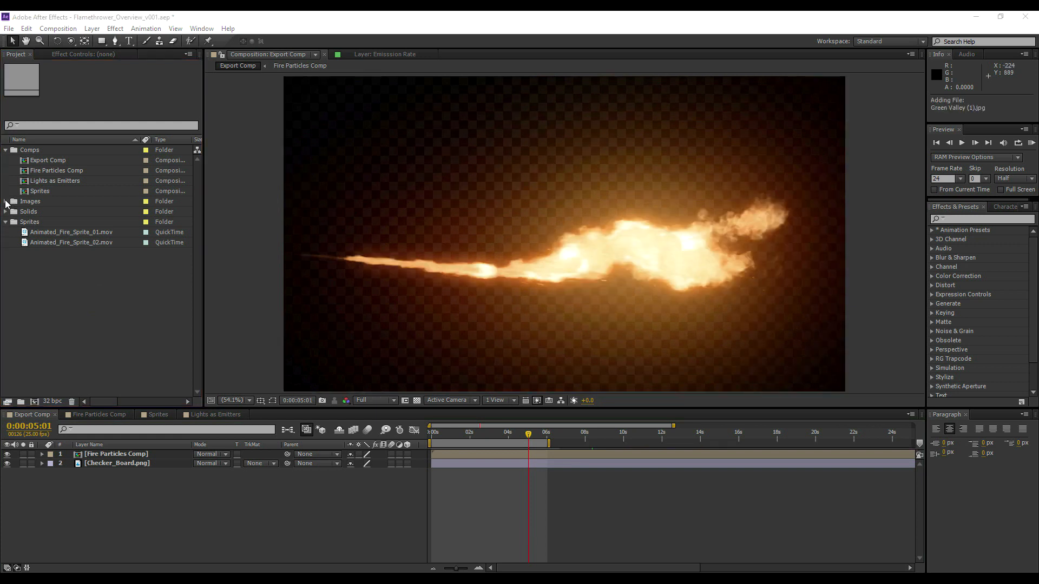
{"action": "left_click", "coordinate": [6, 201]}
{"action": "left_click_drag", "start_coordinate": [68, 234], "coordinate": [116, 460]}
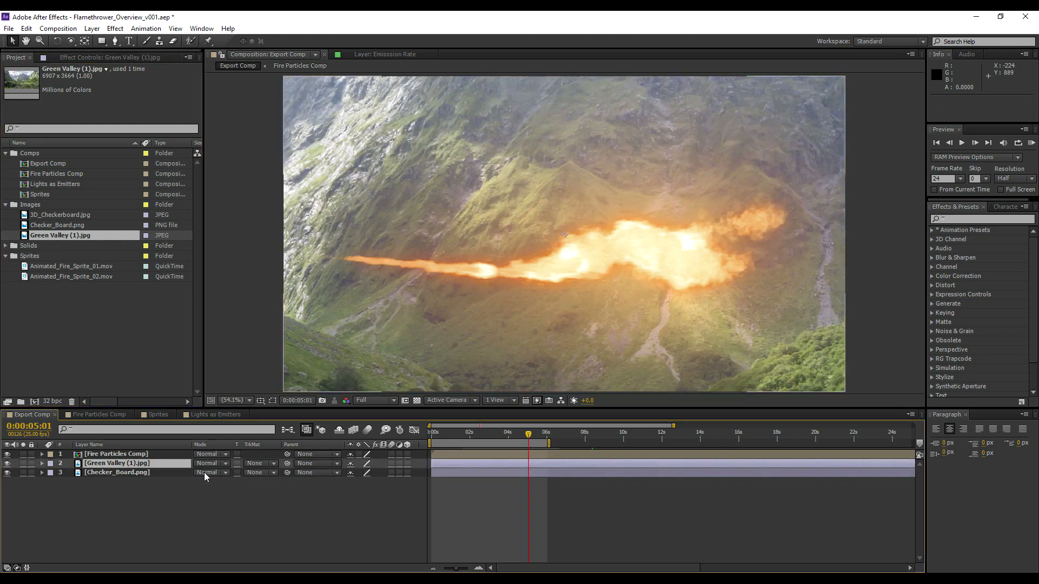
Set the Green Valley (1).jpg layer's scale to 33% and reduce it further to 30%.
{"action": "key", "text": "s"}
{"action": "left_click", "coordinate": [362, 474]}
{"action": "type", "text": "33"}
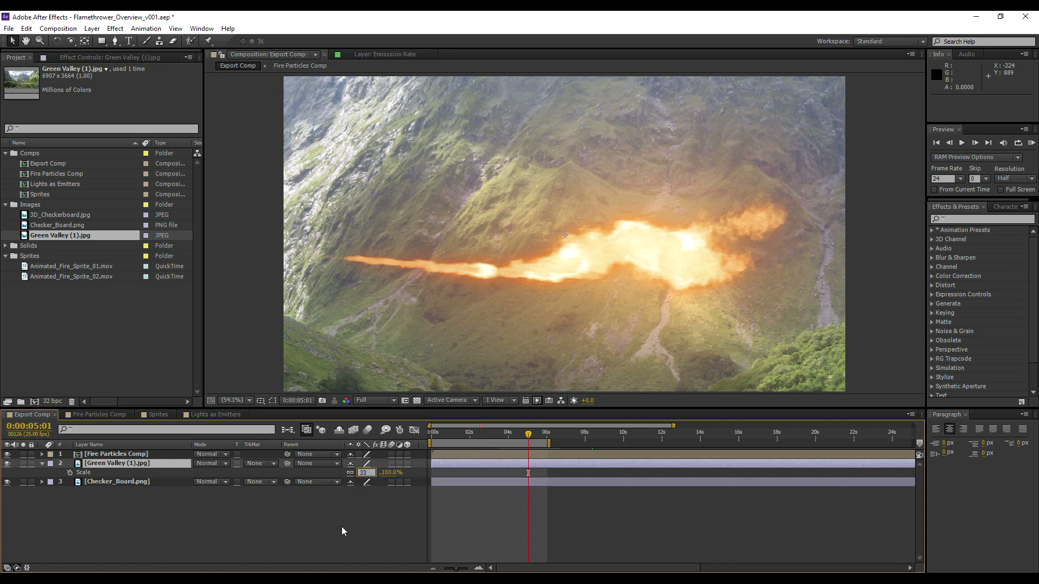
{"action": "key", "text": "Return"}
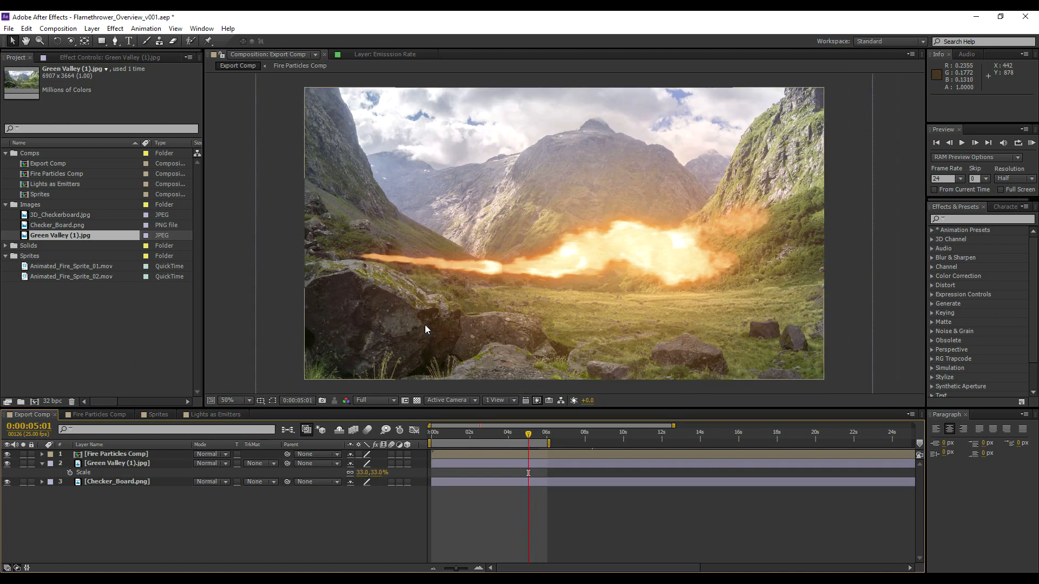
{"action": "key", "text": "comma"}
{"action": "key", "text": "comma"}
{"action": "key", "text": "comma"}
{"action": "left_click", "coordinate": [97, 466]}
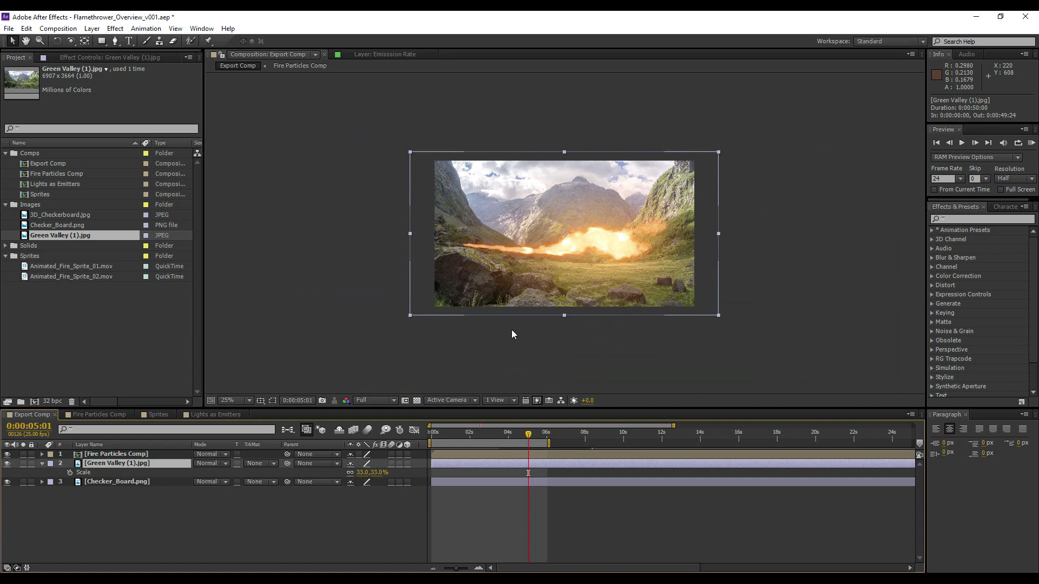
{"action": "left_click_drag", "start_coordinate": [359, 473], "coordinate": [362, 474]}
{"action": "left_click", "coordinate": [335, 544]}
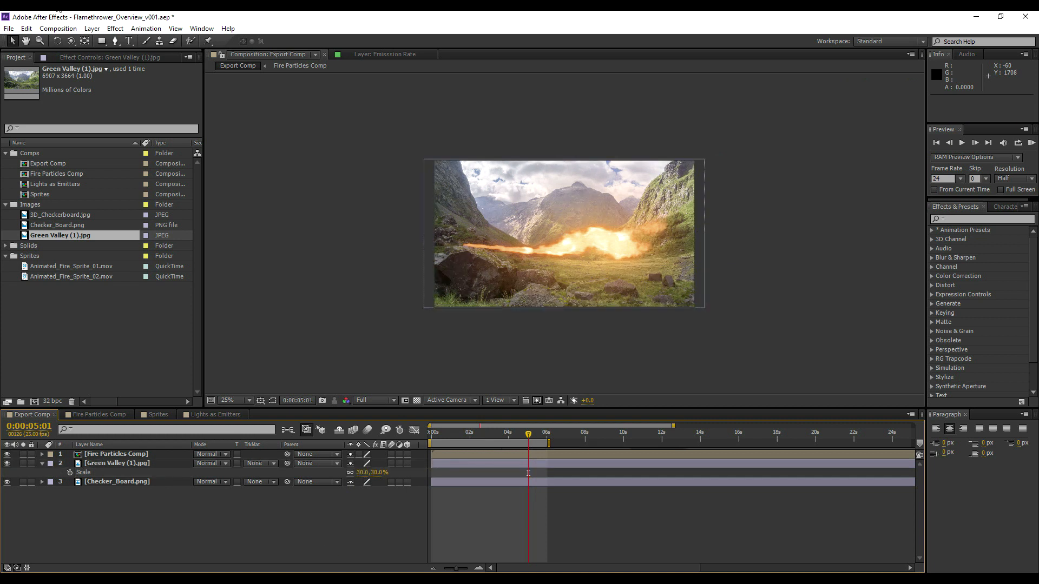
Check the Export Comp's composition settings without changing them and return to a closer view of the frame.
{"action": "left_click", "coordinate": [58, 28]}
{"action": "left_click", "coordinate": [86, 57]}
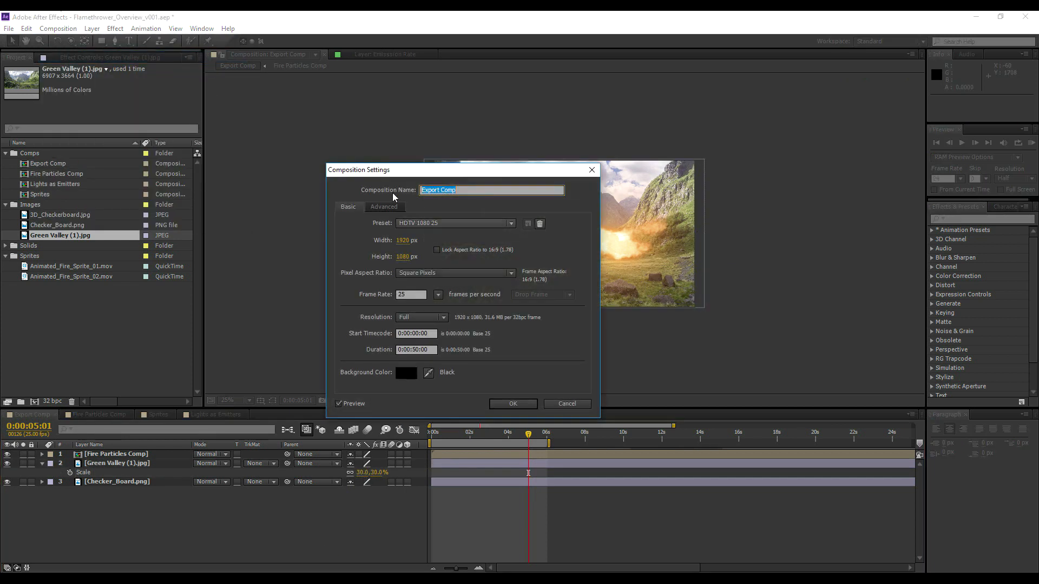
{"action": "left_click", "coordinate": [502, 406]}
{"action": "scroll", "coordinate": [550, 248], "scroll_direction": "up", "scroll_amount": 2}
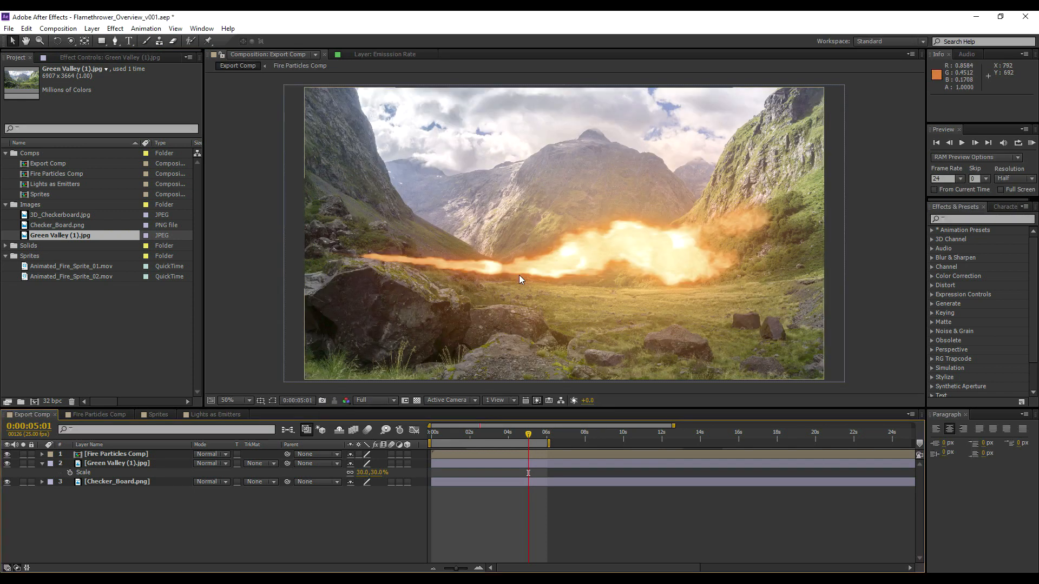
Compare the Screen and Add blending modes on the Fire Particles Comp layer, and return it to Normal.
{"action": "left_click", "coordinate": [107, 455]}
{"action": "left_click", "coordinate": [207, 455]}
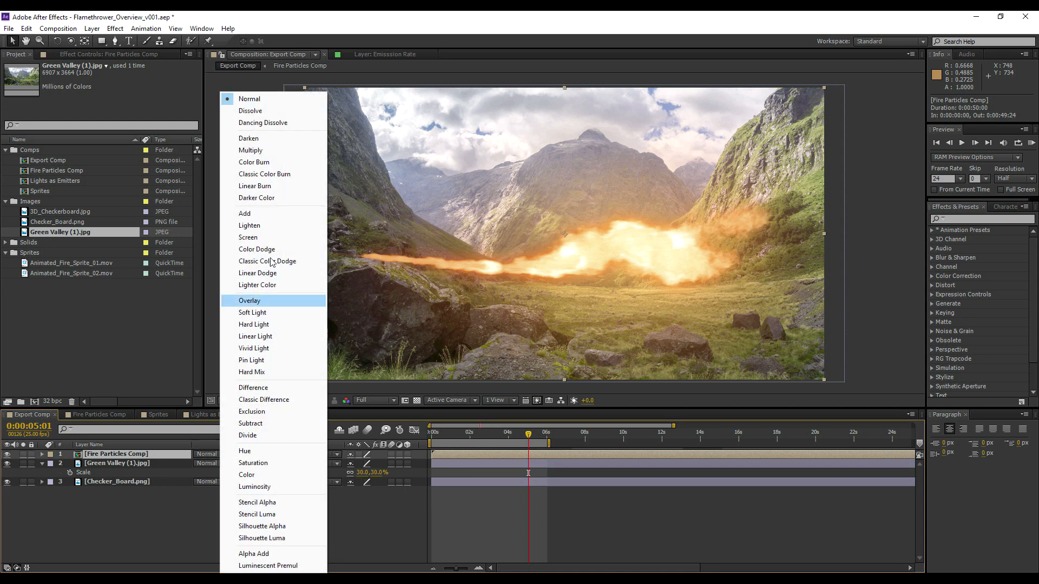
{"action": "left_click", "coordinate": [276, 238]}
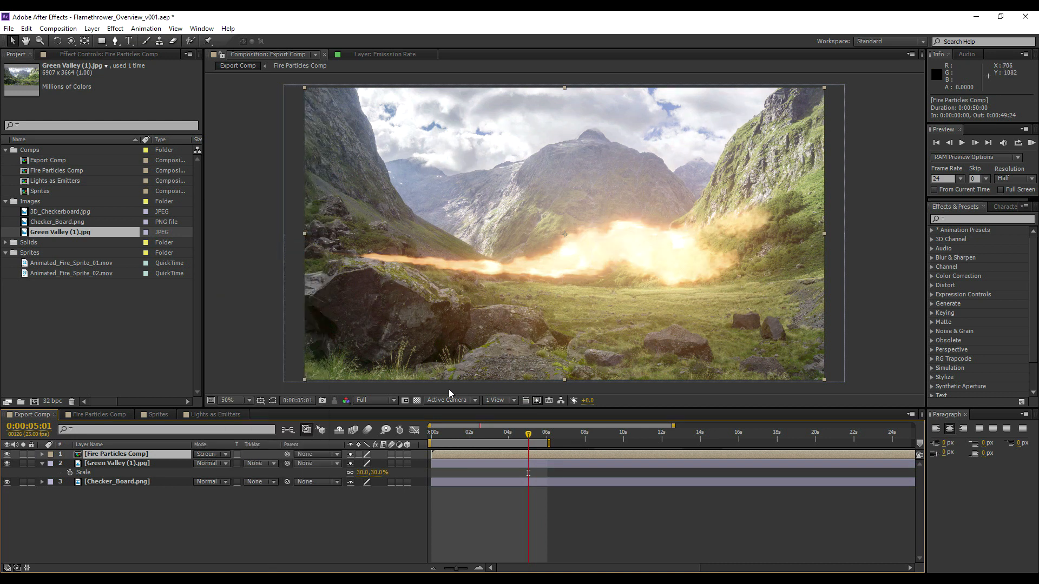
{"action": "left_click", "coordinate": [208, 454]}
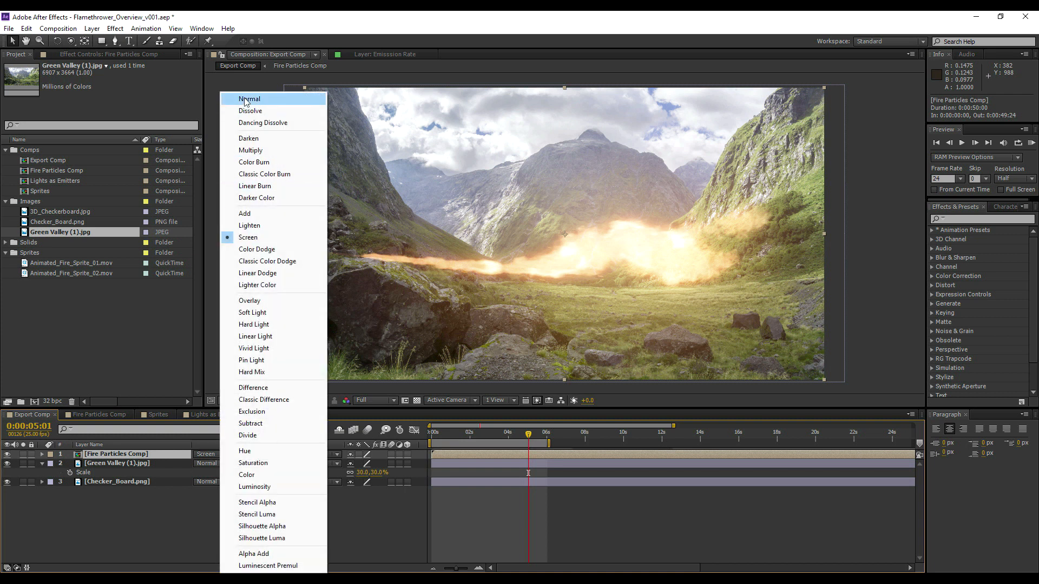
{"action": "left_click", "coordinate": [248, 213]}
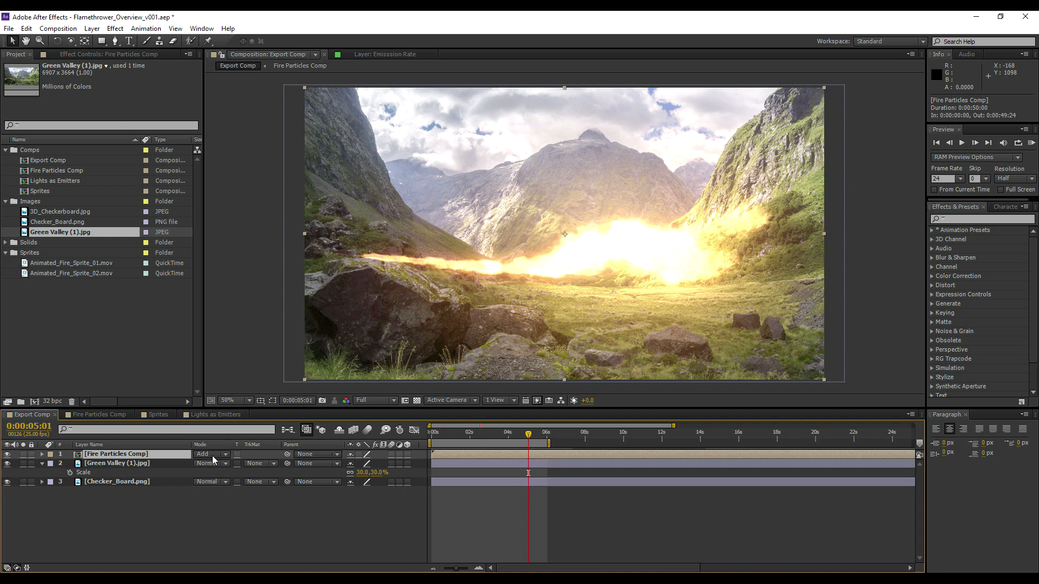
{"action": "left_click", "coordinate": [213, 455]}
{"action": "left_click", "coordinate": [243, 234]}
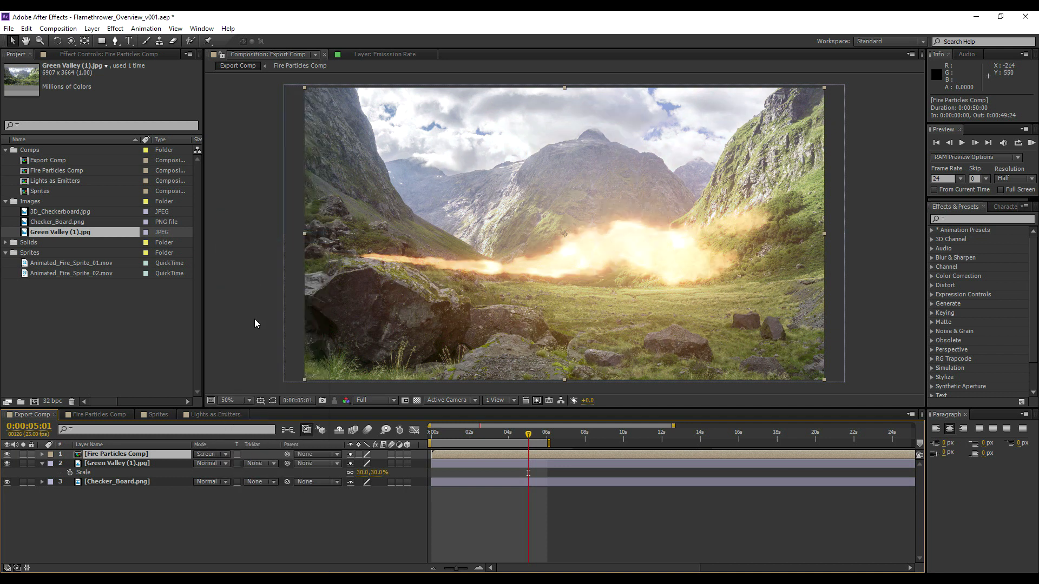
{"action": "left_click", "coordinate": [208, 455]}
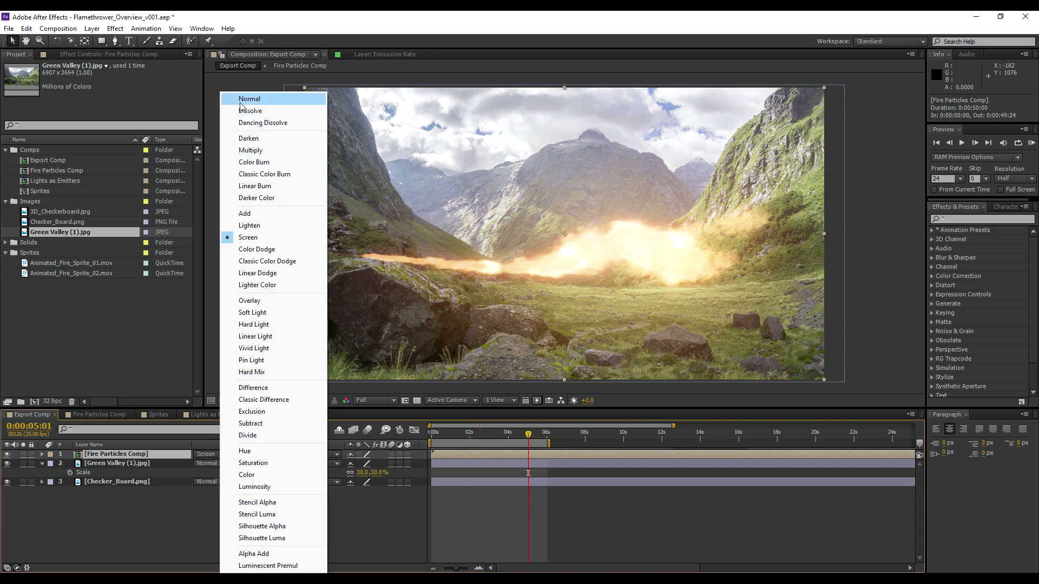
{"action": "left_click", "coordinate": [241, 101]}
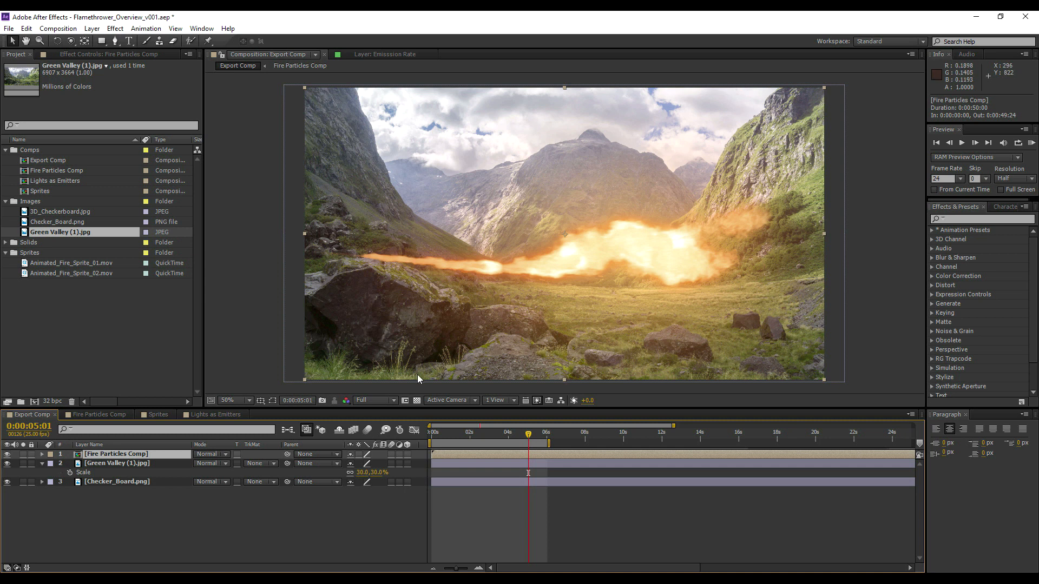
{"action": "left_click", "coordinate": [109, 515]}
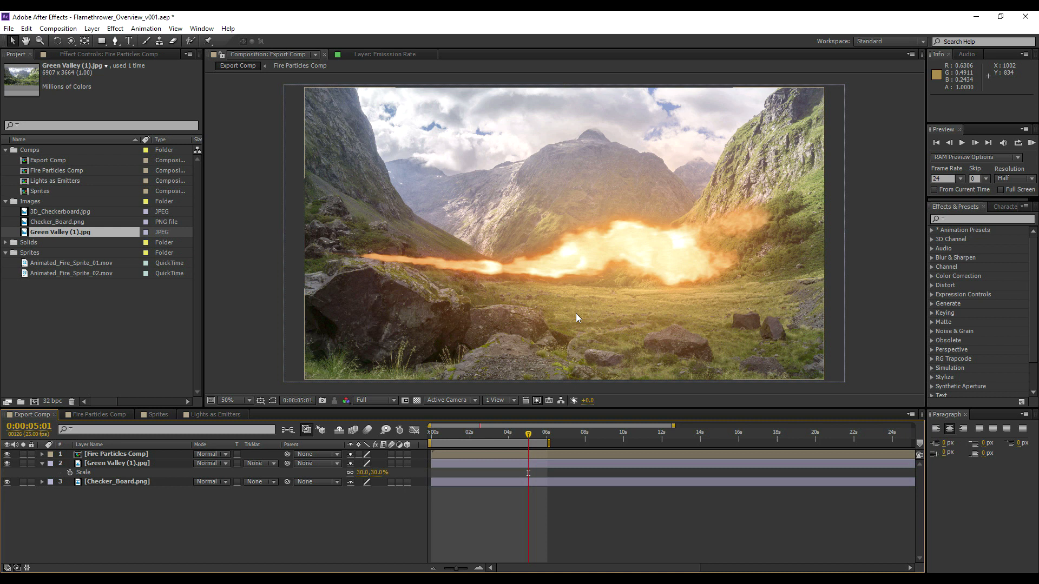
Examine the background image's detail up close across the Export Comp frame, and fit the whole frame back in the viewer.
{"action": "key", "text": "period"}
{"action": "left_click_drag", "start_coordinate": [585, 280], "coordinate": [518, 237]}
{"action": "scroll", "coordinate": [540, 252], "scroll_direction": "up", "scroll_amount": 1}
{"action": "scroll", "coordinate": [520, 252], "scroll_direction": "down", "scroll_amount": 1}
{"action": "left_click_drag", "start_coordinate": [420, 167], "coordinate": [742, 439]}
{"action": "scroll", "coordinate": [567, 295], "scroll_direction": "up", "scroll_amount": 1}
{"action": "left_click_drag", "start_coordinate": [567, 295], "coordinate": [548, 222]}
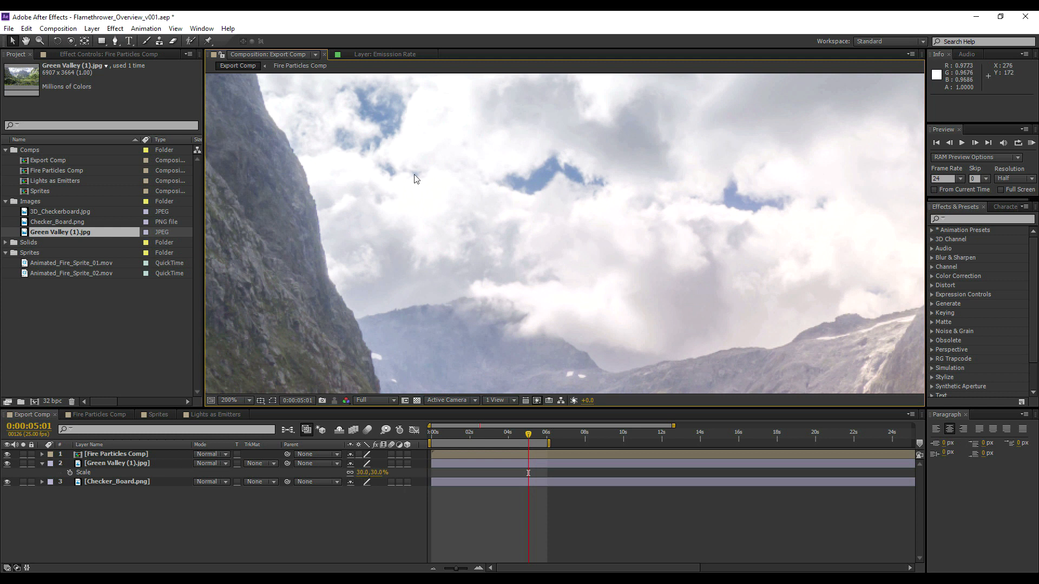
{"action": "scroll", "coordinate": [620, 280], "scroll_direction": "down", "scroll_amount": 3}
{"action": "left_click_drag", "start_coordinate": [621, 280], "coordinate": [617, 241]}
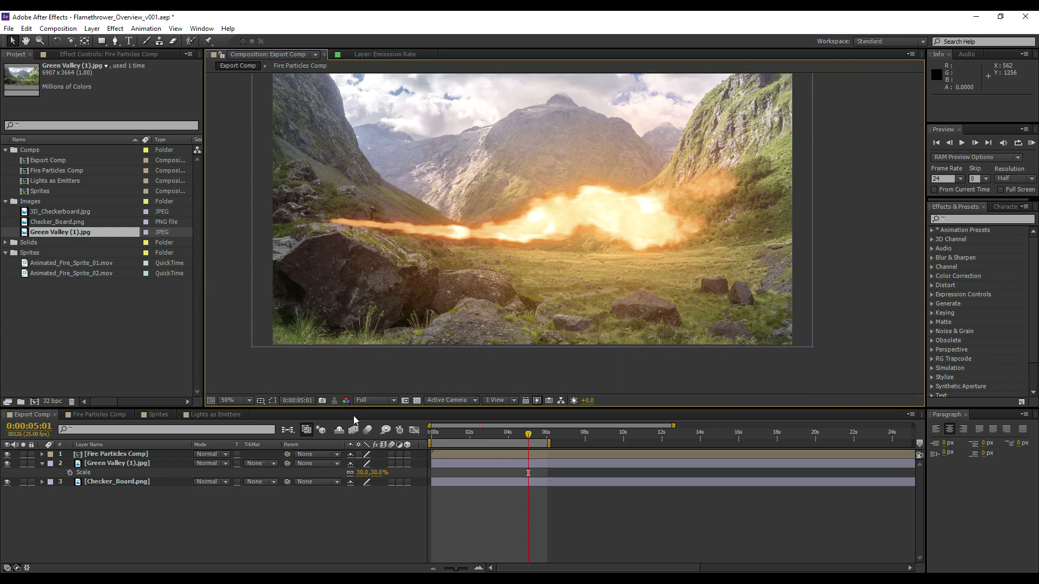
{"action": "left_click", "coordinate": [233, 400]}
{"action": "left_click", "coordinate": [248, 206]}
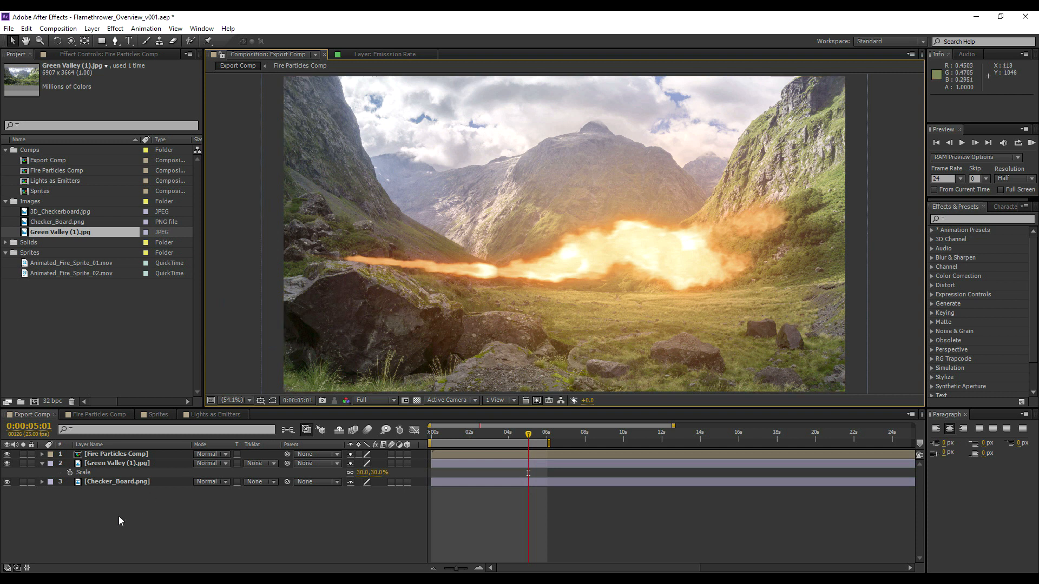
Hide the Fire Particles Comp layer and add an adjustment layer directly above Green Valley (1).jpg in the enlarged viewer layout.
{"action": "left_click", "coordinate": [7, 455]}
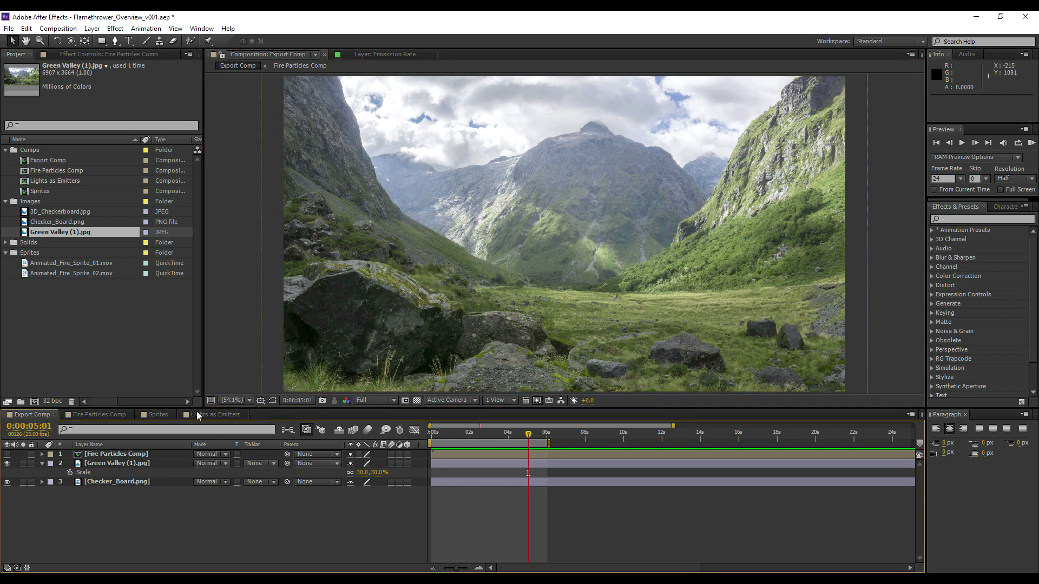
{"action": "left_click_drag", "start_coordinate": [203, 407], "coordinate": [187, 426]}
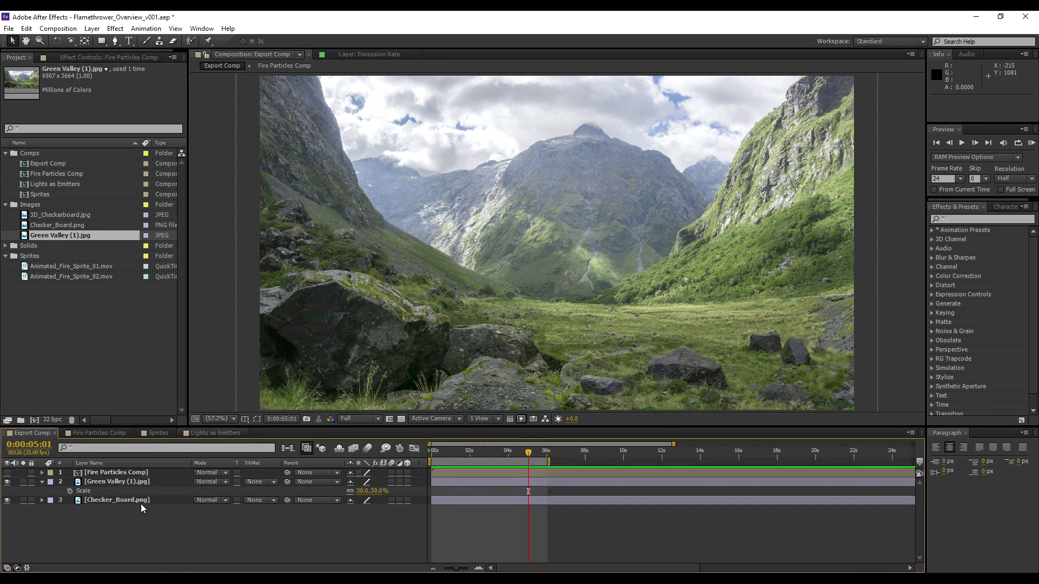
{"action": "right_click", "coordinate": [92, 538]}
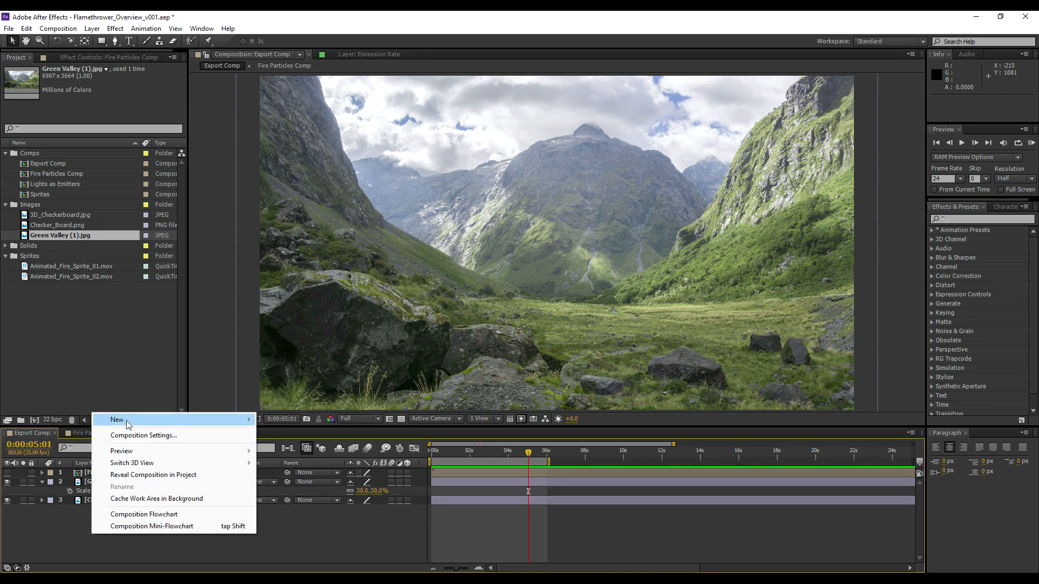
{"action": "mouse_move", "coordinate": [138, 422]}
{"action": "left_click", "coordinate": [298, 506]}
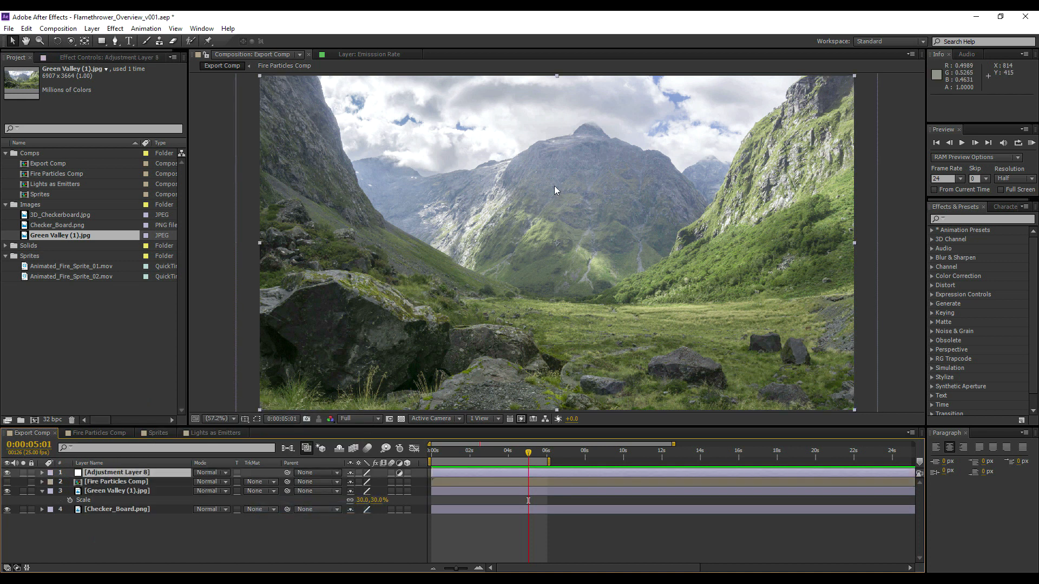
{"action": "left_click_drag", "start_coordinate": [105, 476], "coordinate": [108, 485]}
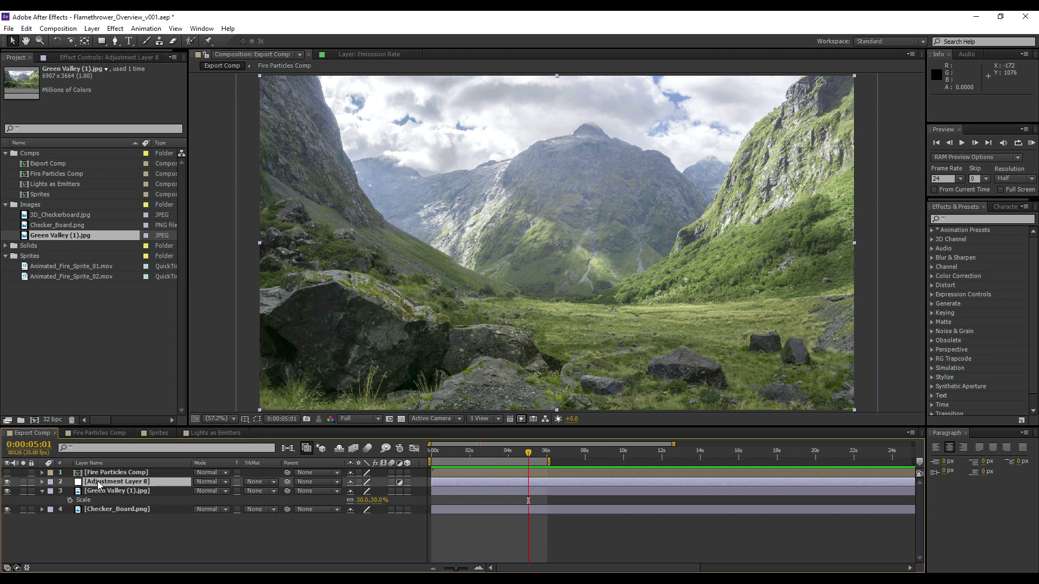
Apply a Fast Blur effect to the adjustment layer with Blurriness 100 and Repeat Edge Pixels enabled.
{"action": "right_click", "coordinate": [99, 485]}
{"action": "mouse_move", "coordinate": [157, 236]}
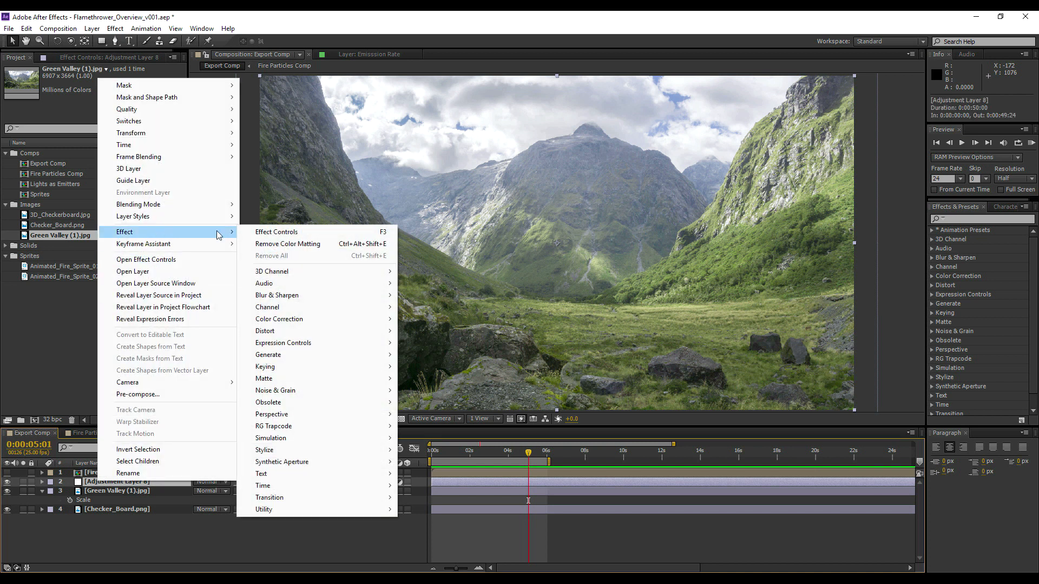
{"action": "mouse_move", "coordinate": [325, 296]}
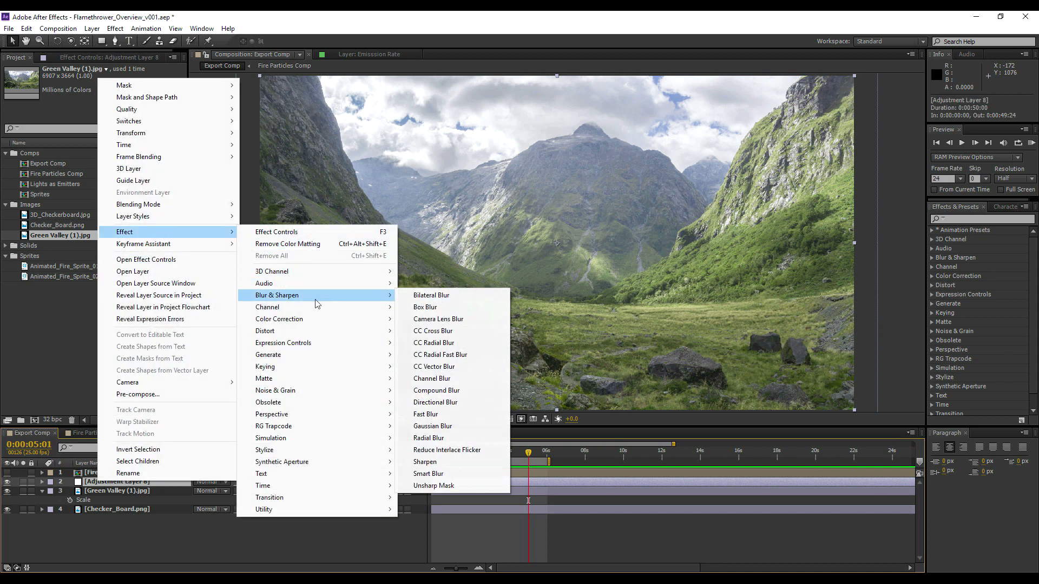
{"action": "left_click", "coordinate": [439, 415]}
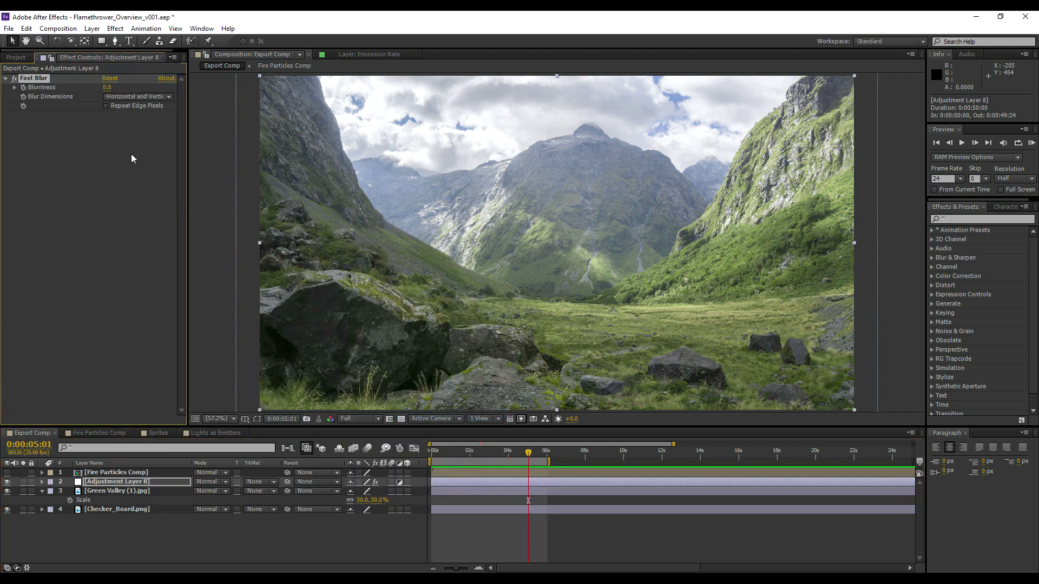
{"action": "left_click", "coordinate": [108, 87]}
{"action": "type", "text": "100"}
{"action": "key", "text": "Return"}
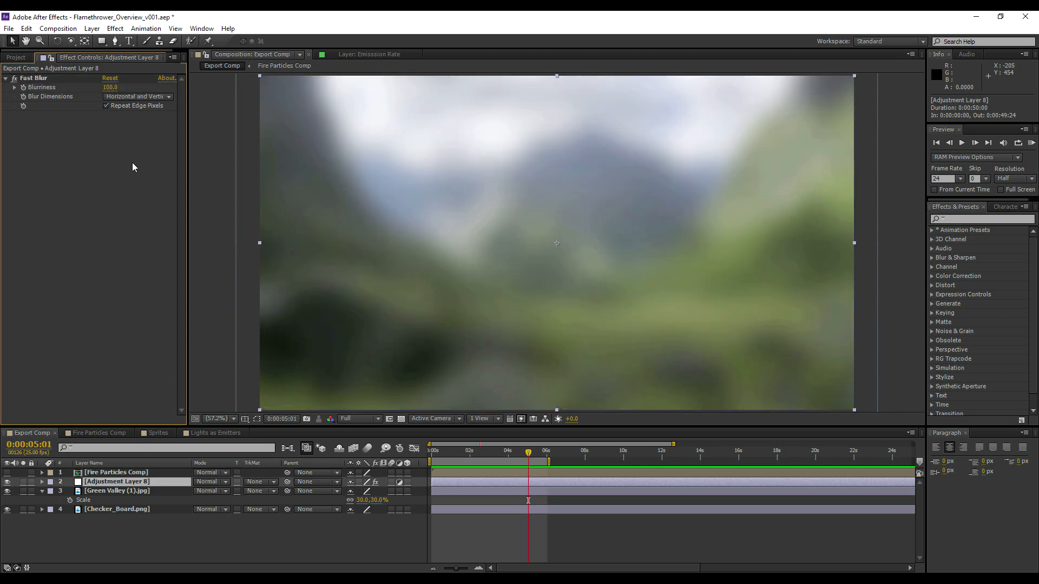
Widen the effect settings area and set the adjustment layer's blending mode to Soft Light.
{"action": "left_click_drag", "start_coordinate": [187, 144], "coordinate": [212, 144]}
{"action": "left_click", "coordinate": [140, 484]}
{"action": "left_click", "coordinate": [215, 482]}
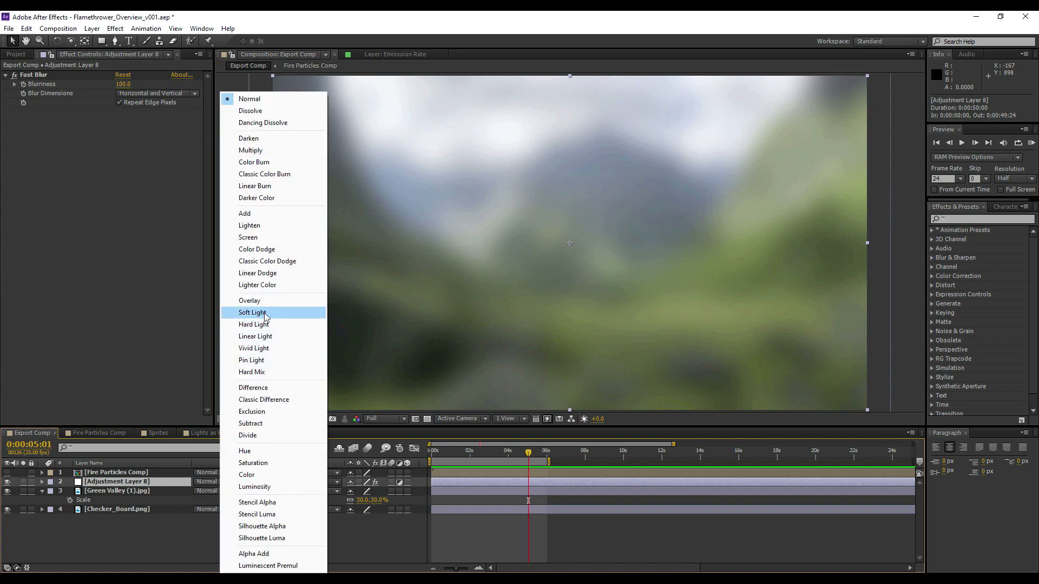
{"action": "left_click", "coordinate": [253, 313]}
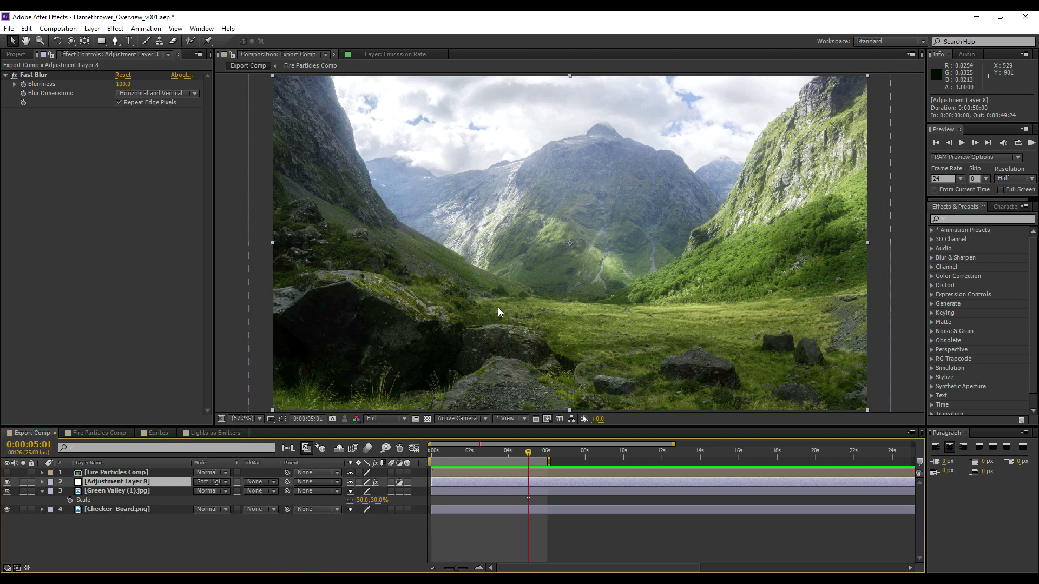
Compare the background up close with the adjustment layer hidden and shown, and fit the whole frame back in the viewer.
{"action": "key", "text": "slash"}
{"action": "scroll", "coordinate": [371, 162], "scroll_direction": "up", "scroll_amount": 4}
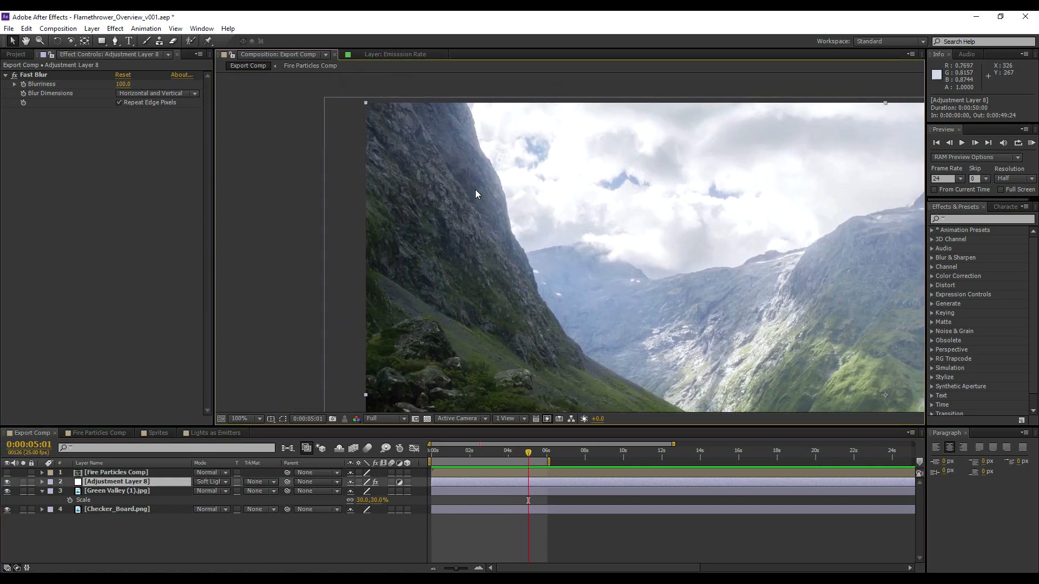
{"action": "left_click_drag", "start_coordinate": [357, 185], "coordinate": [471, 251]}
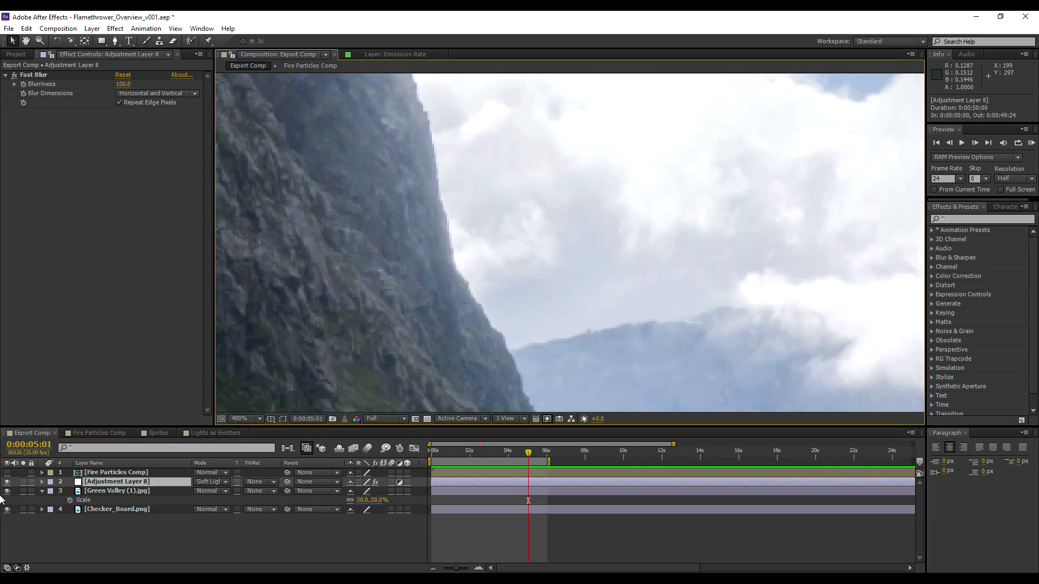
{"action": "left_click", "coordinate": [7, 483]}
{"action": "left_click", "coordinate": [7, 483]}
{"action": "left_click", "coordinate": [9, 483]}
{"action": "left_click", "coordinate": [8, 482]}
{"action": "scroll", "coordinate": [839, 258], "scroll_direction": "down", "scroll_amount": 2}
{"action": "left_click_drag", "start_coordinate": [840, 258], "coordinate": [523, 158]}
{"action": "left_click", "coordinate": [250, 224]}
Add a Tint effect to the adjustment layer, keeping black mapped to black, white to white and the amount at 100%.
{"action": "right_click", "coordinate": [130, 483]}
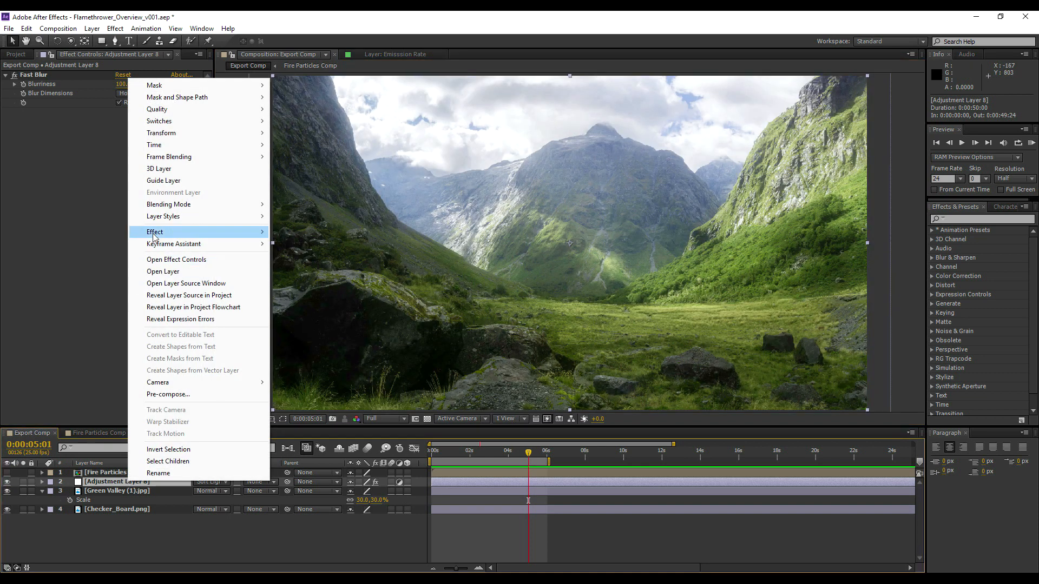
{"action": "mouse_move", "coordinate": [205, 231]}
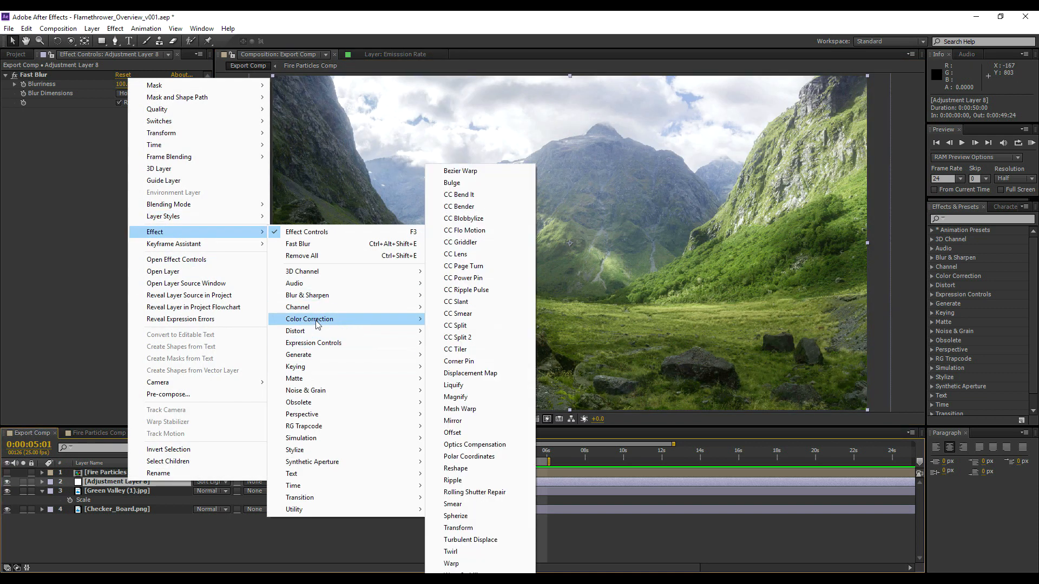
{"action": "mouse_move", "coordinate": [324, 319]}
{"action": "left_click", "coordinate": [460, 565]}
{"action": "scroll", "coordinate": [512, 268], "scroll_direction": "up", "scroll_amount": 3}
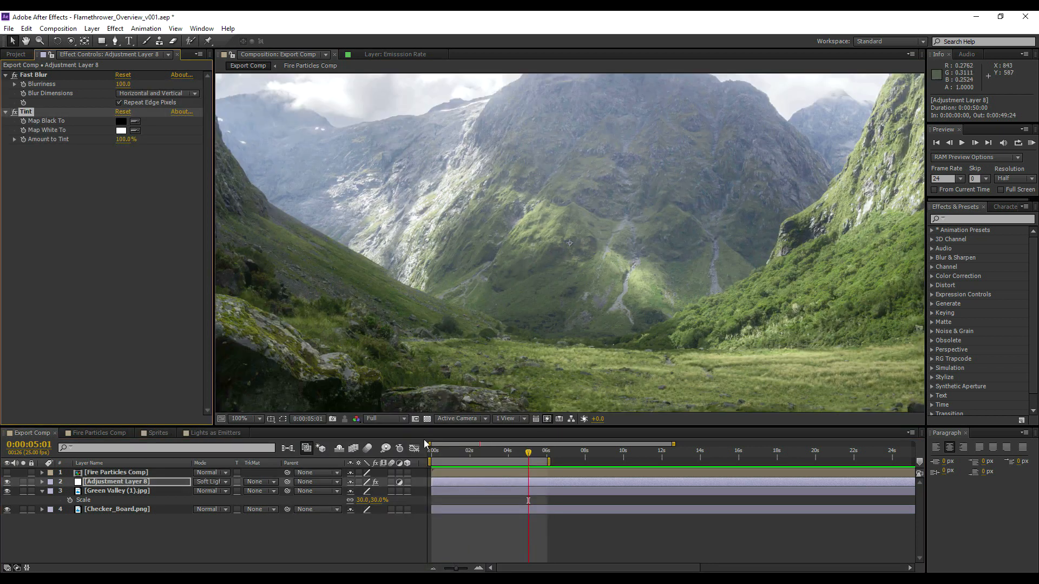
{"action": "left_click", "coordinate": [239, 419]}
{"action": "left_click", "coordinate": [265, 225]}
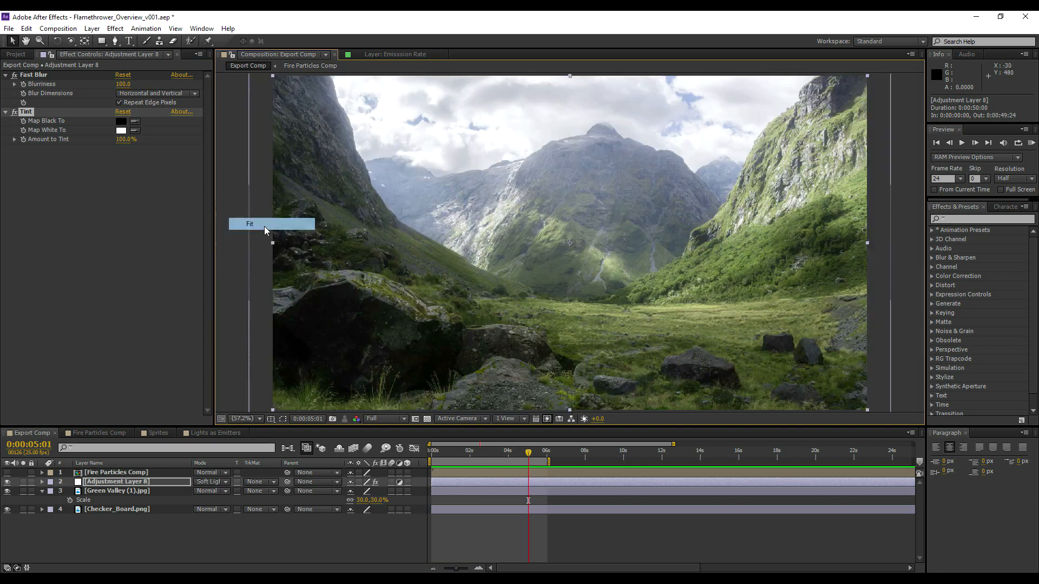
Compare the full frame with the tinted adjustment layer hidden and shown.
{"action": "left_click", "coordinate": [7, 482]}
{"action": "left_click", "coordinate": [7, 482]}
{"action": "left_click", "coordinate": [7, 482]}
{"action": "left_click", "coordinate": [7, 482]}
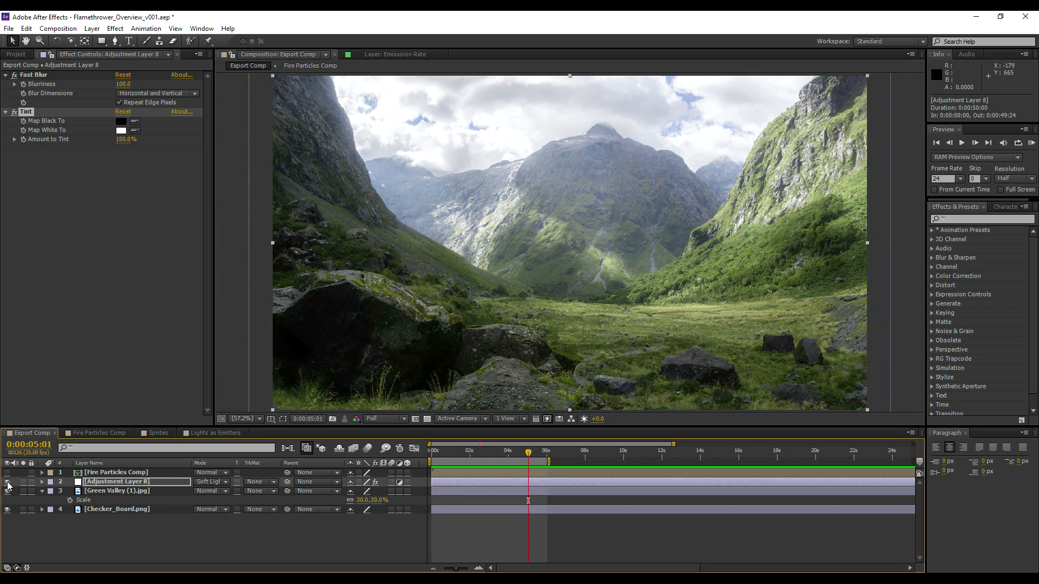
Create a new black 1920 x 1080 px solid above all layers in the Export Comp.
{"action": "left_click", "coordinate": [56, 544]}
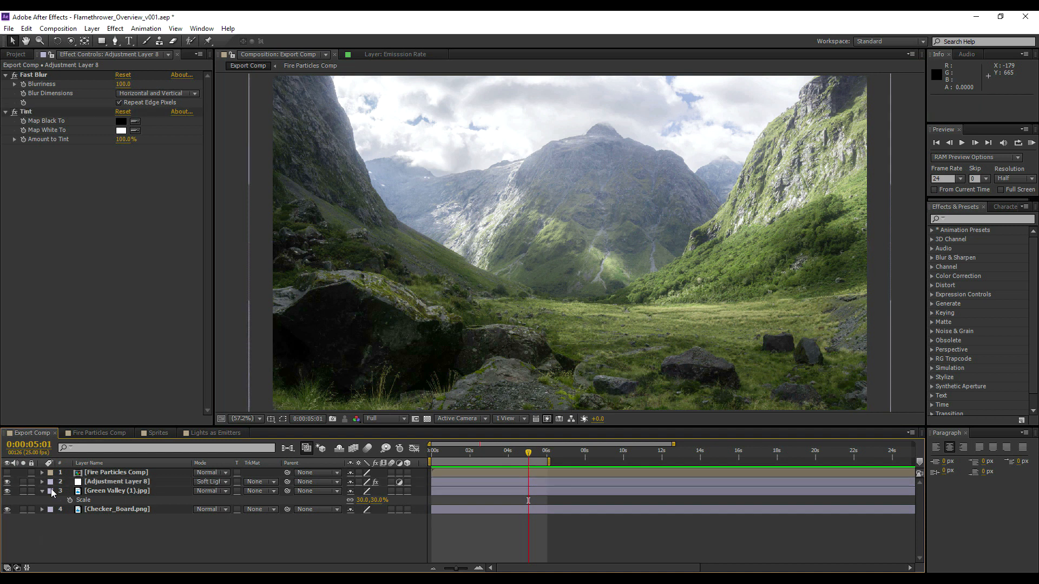
{"action": "right_click", "coordinate": [103, 530]}
{"action": "mouse_move", "coordinate": [259, 416]}
{"action": "left_click", "coordinate": [325, 450]}
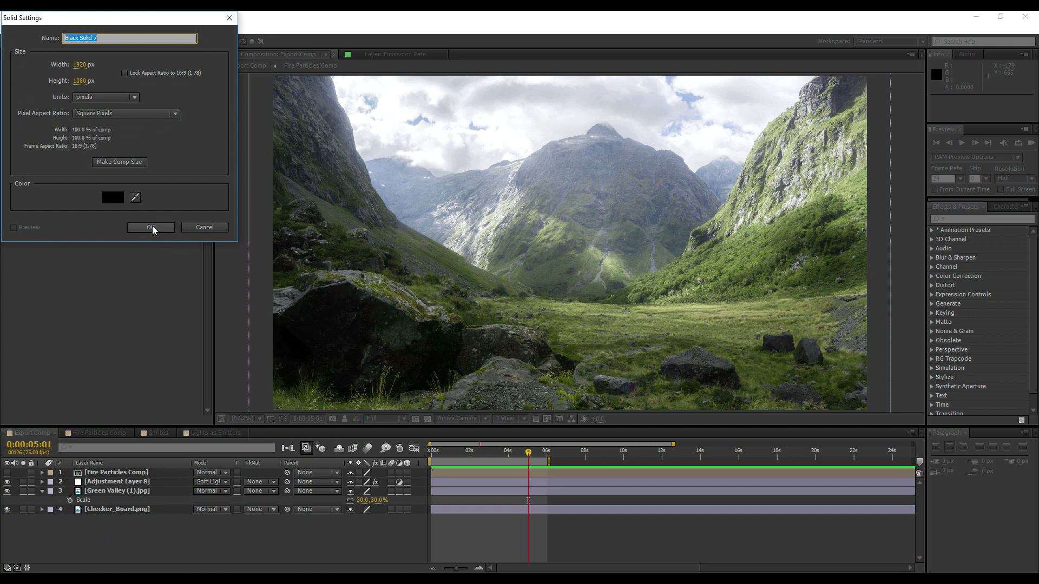
{"action": "left_click", "coordinate": [151, 227]}
Apply the Fractal Noise effect to the new black solid.
{"action": "right_click", "coordinate": [100, 474]}
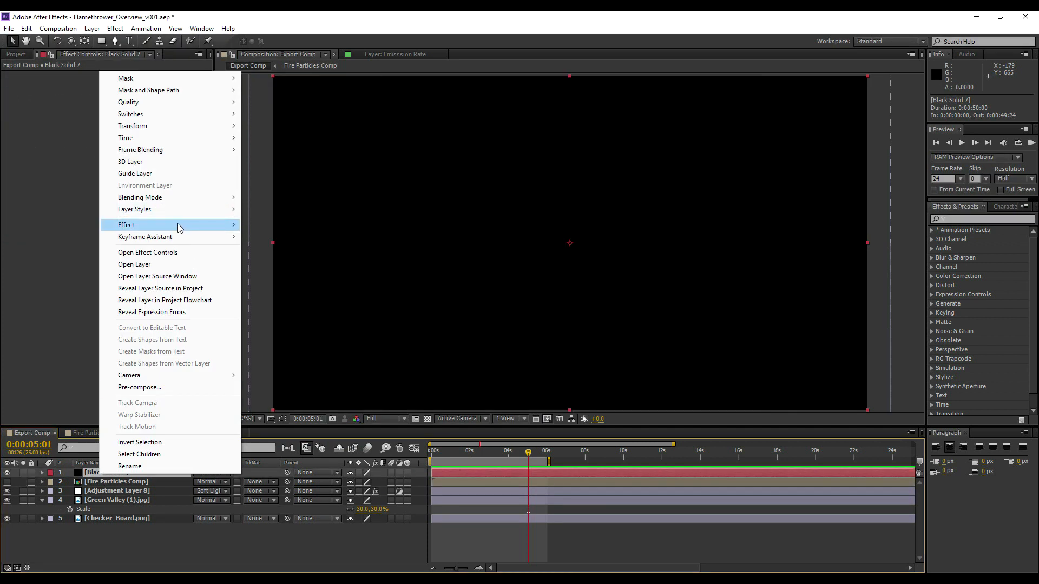
{"action": "mouse_move", "coordinate": [180, 227]}
{"action": "mouse_move", "coordinate": [285, 386]}
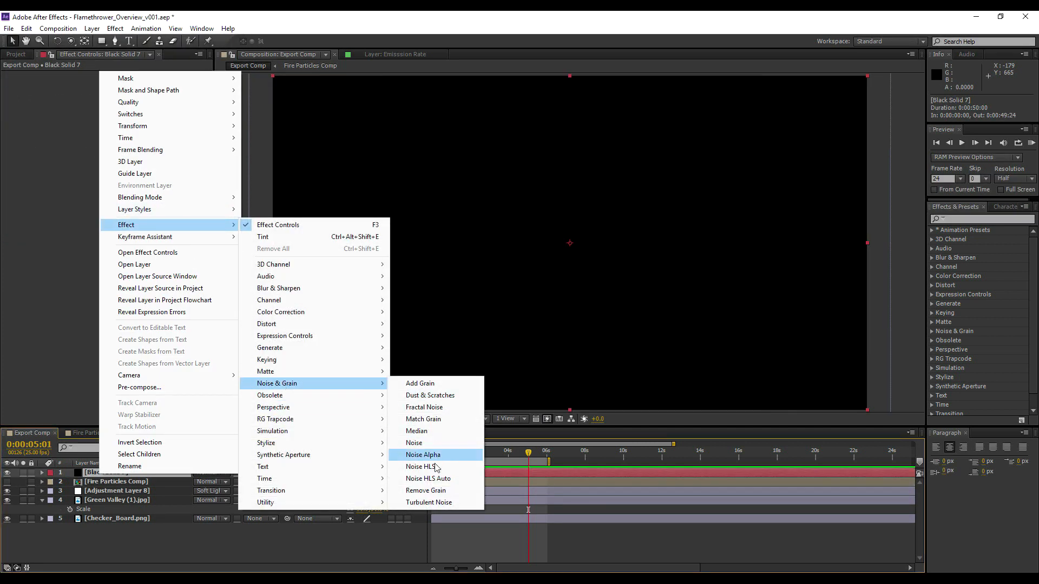
{"action": "left_click", "coordinate": [426, 407]}
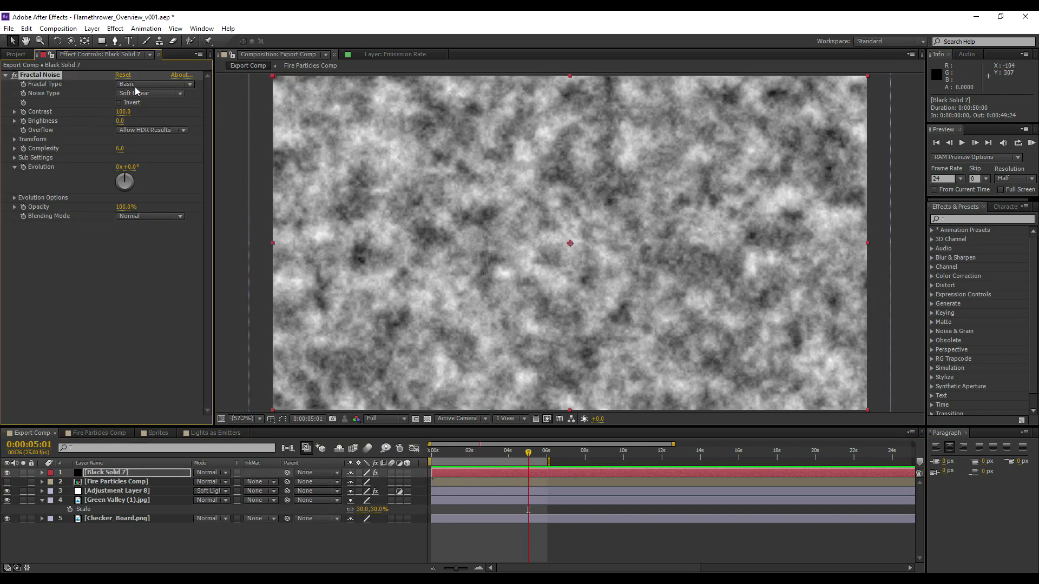
Set the Fractal Noise Scale to 644, Complexity to 3.6 and Brightness to -13.
{"action": "left_click", "coordinate": [15, 139]}
{"action": "left_click", "coordinate": [24, 167]}
{"action": "left_click_drag", "start_coordinate": [61, 183], "coordinate": [188, 183]}
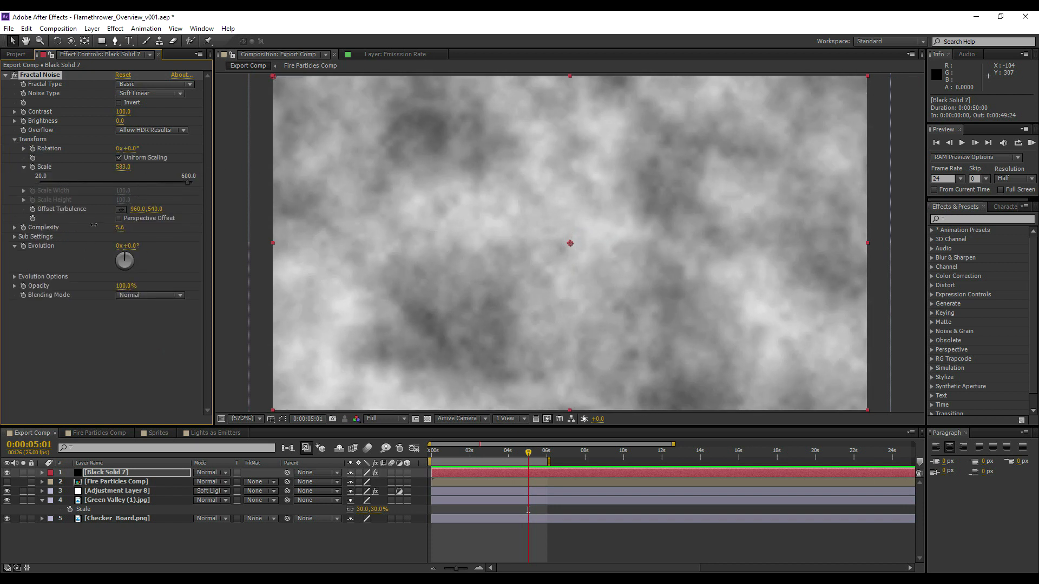
{"action": "left_click_drag", "start_coordinate": [33, 227], "coordinate": [1, 232]}
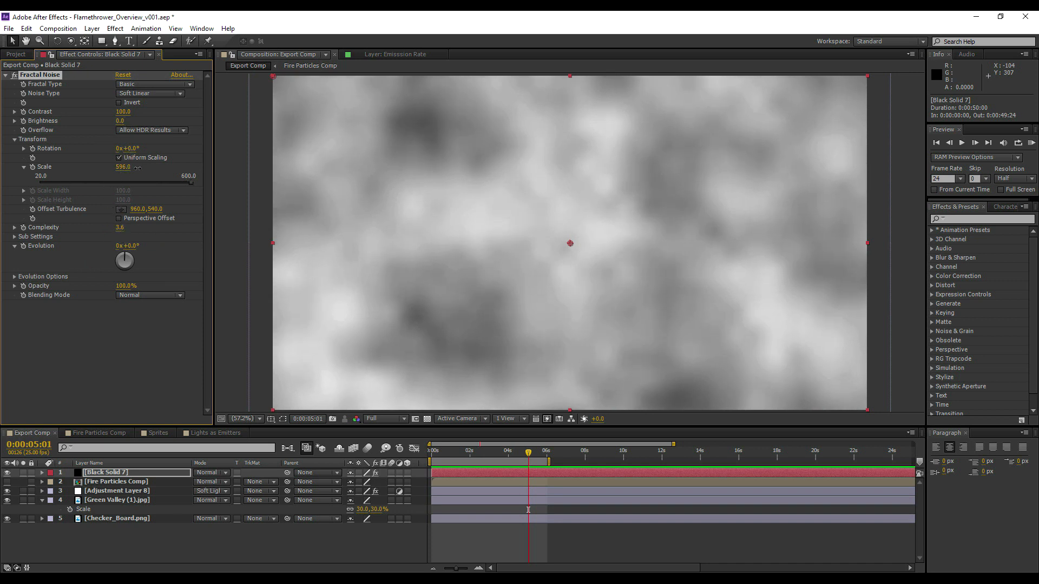
{"action": "left_click_drag", "start_coordinate": [138, 168], "coordinate": [161, 173]}
{"action": "left_click_drag", "start_coordinate": [117, 120], "coordinate": [112, 120]}
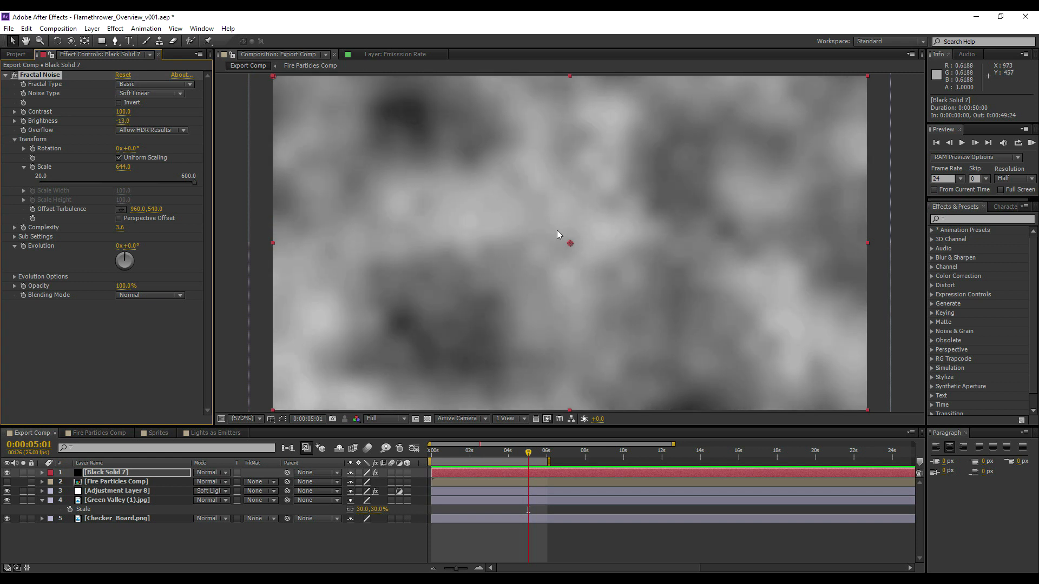
Animate the Fractal Noise Evolution with the expression time*25 and preview the moving noise from RAM.
{"action": "key", "text": "comma"}
{"action": "key", "text": "slash"}
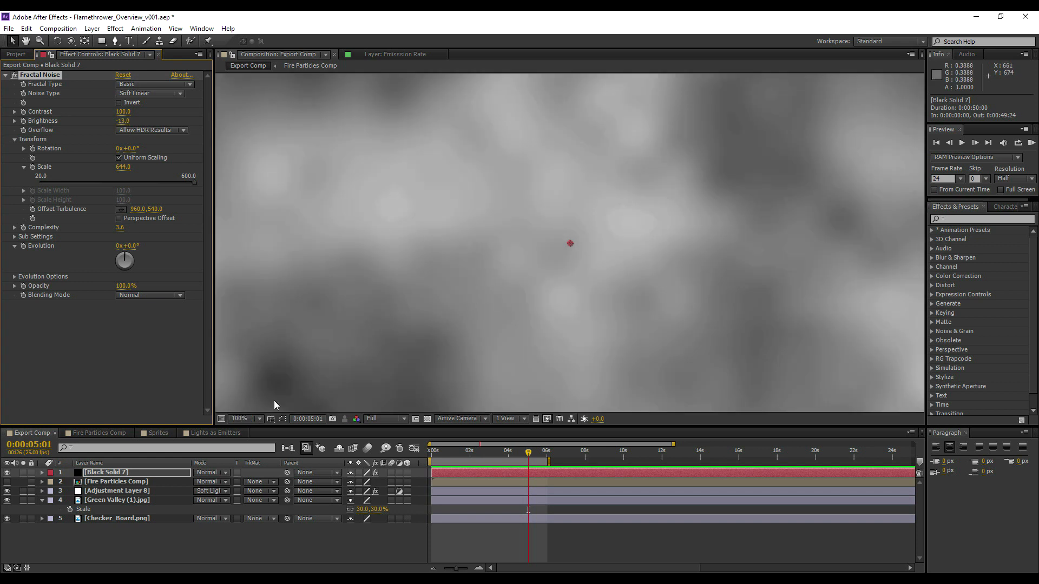
{"action": "left_click", "coordinate": [256, 420]}
{"action": "left_click", "coordinate": [262, 353]}
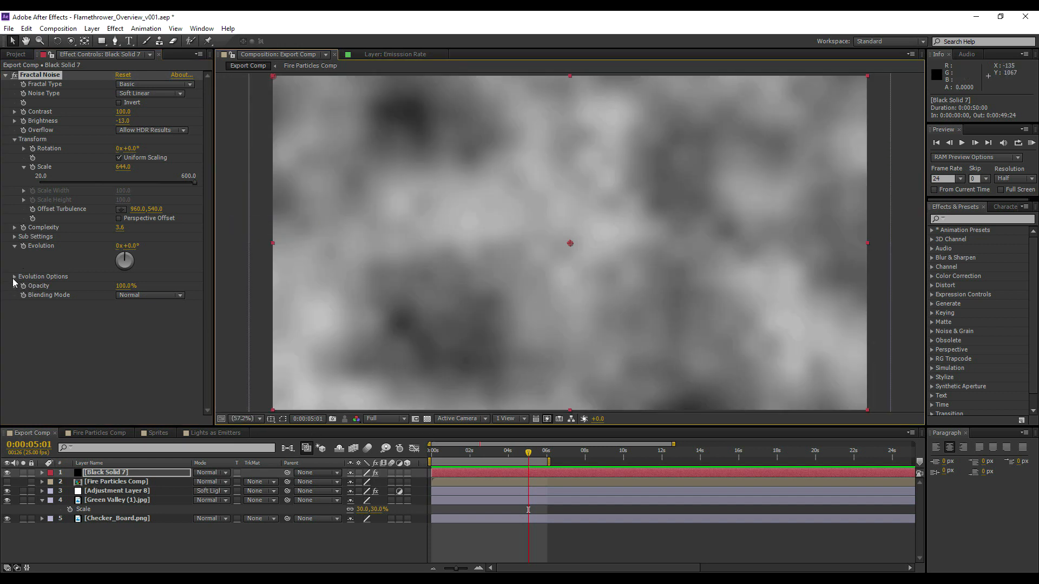
{"action": "left_click", "coordinate": [23, 246], "text": "alt"}
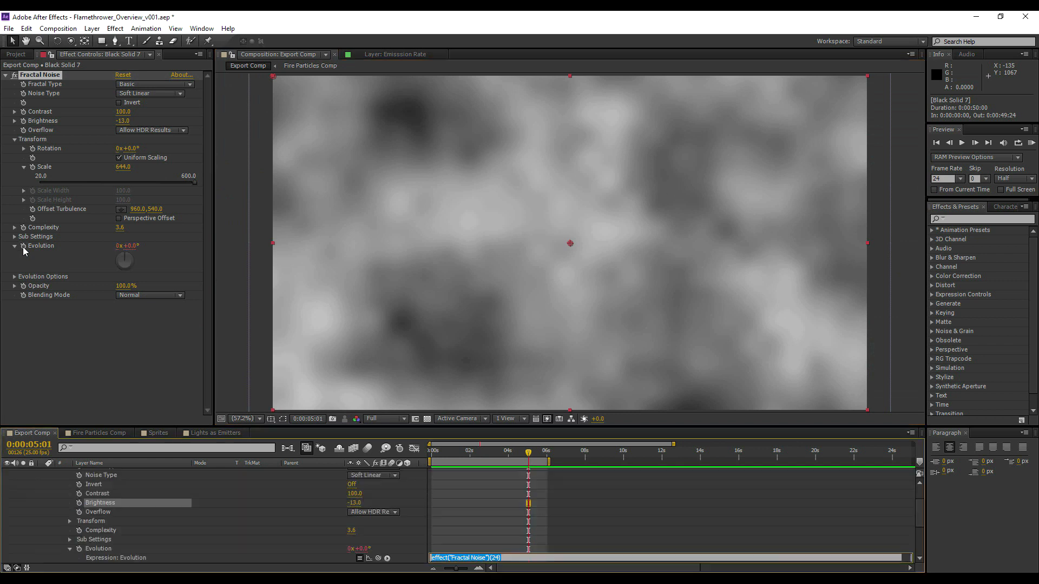
{"action": "type", "text": "time*"}
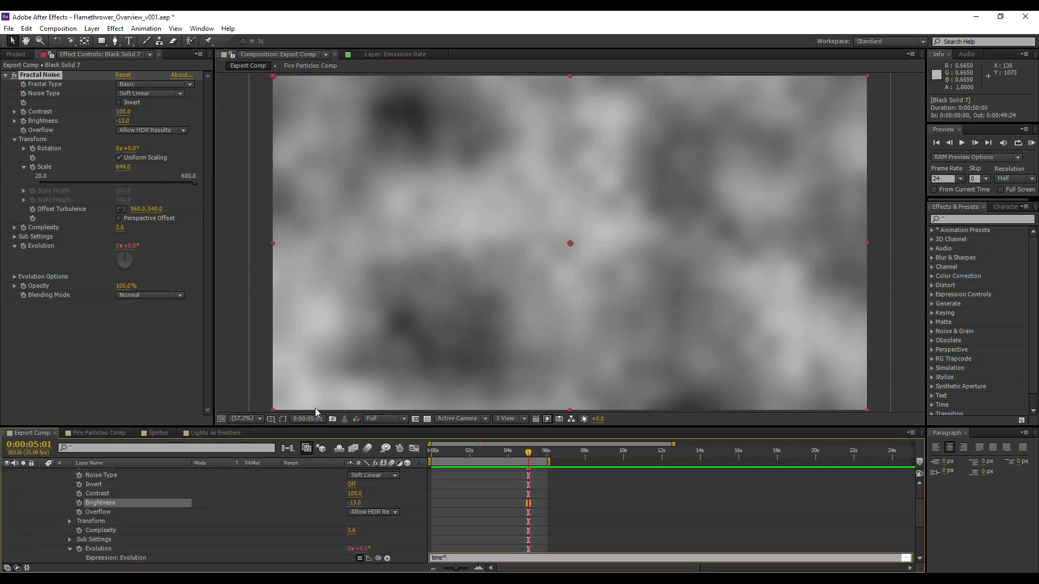
{"action": "type", "text": "25"}
{"action": "left_click", "coordinate": [660, 483]}
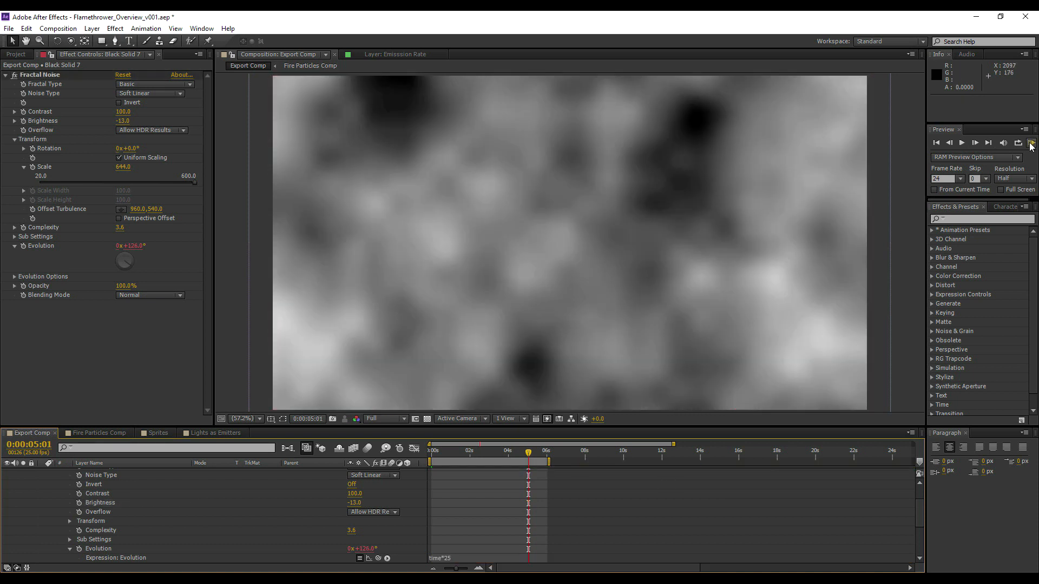
{"action": "left_click", "coordinate": [1032, 144]}
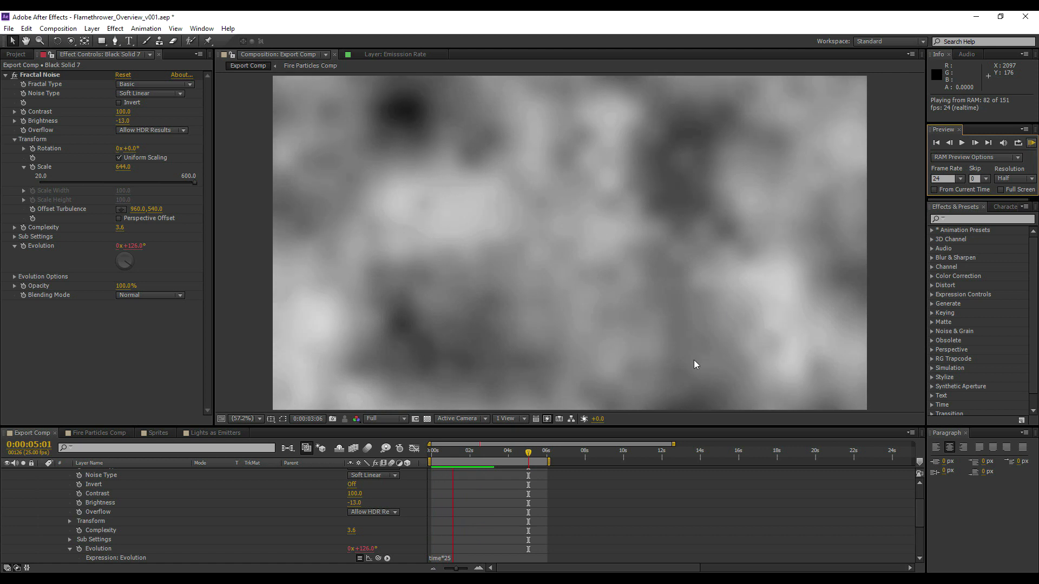
{"action": "key", "text": "space"}
Keyframe Offset Turbulence at the composition start and at 0:00:10:01 with 1166, 550, and scrub back to check the drift.
{"action": "key", "text": "Home"}
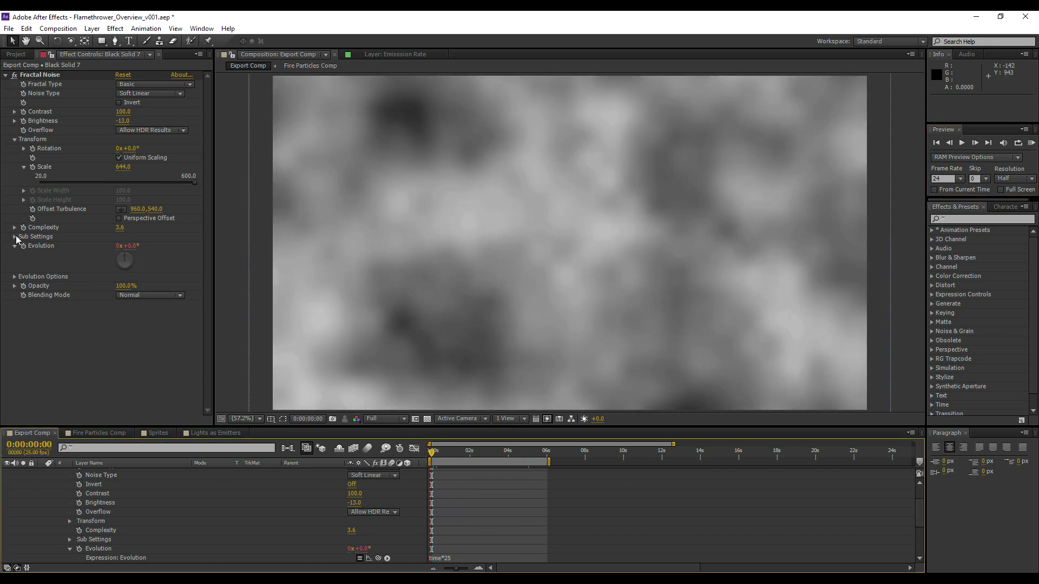
{"action": "left_click", "coordinate": [35, 209]}
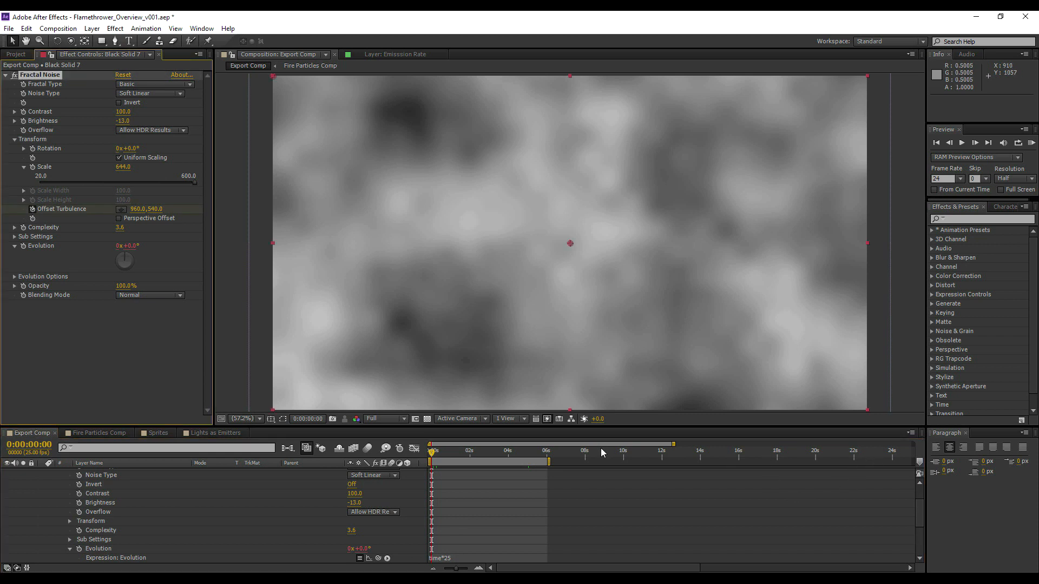
{"action": "left_click", "coordinate": [624, 456]}
{"action": "scroll", "coordinate": [596, 276], "scroll_direction": "down", "scroll_amount": 1}
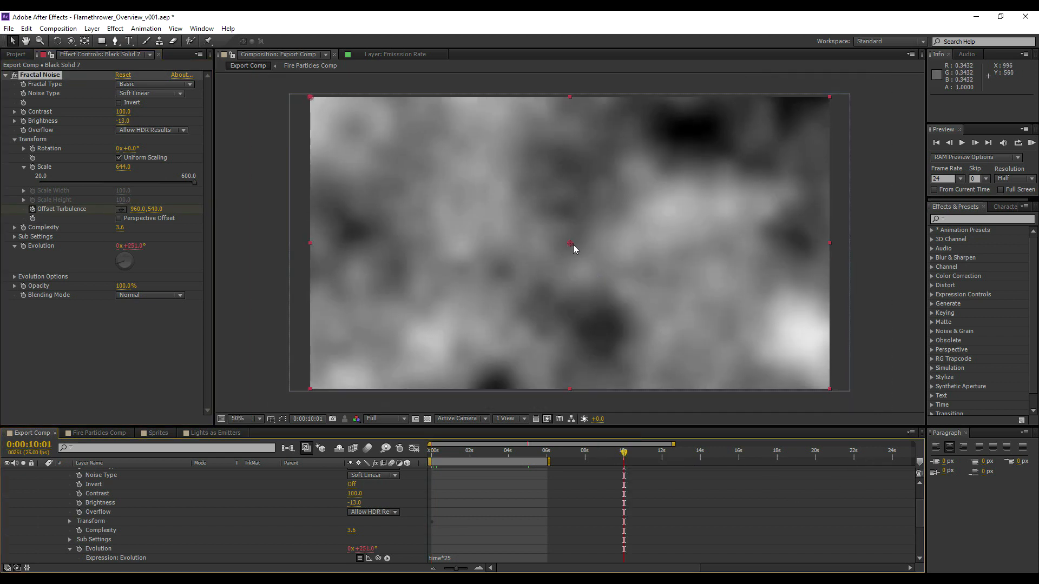
{"action": "left_click_drag", "start_coordinate": [570, 243], "coordinate": [633, 246]}
{"action": "mouse_move", "coordinate": [433, 457]}
{"action": "left_mouse_down"}
{"action": "mouse_move", "coordinate": [491, 457]}
{"action": "mouse_move", "coordinate": [437, 463]}
{"action": "left_mouse_up"}
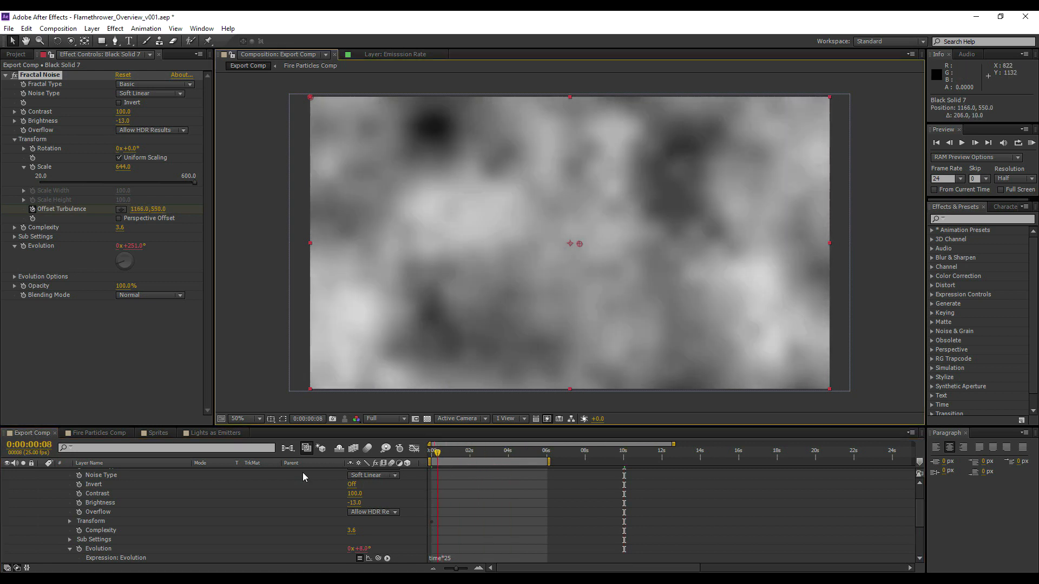
Move the Fractal Noise solid directly below the Fire Particles Comp layer and hide it.
{"action": "scroll", "coordinate": [71, 502], "scroll_direction": "up", "scroll_amount": 2}
{"action": "left_click", "coordinate": [42, 473]}
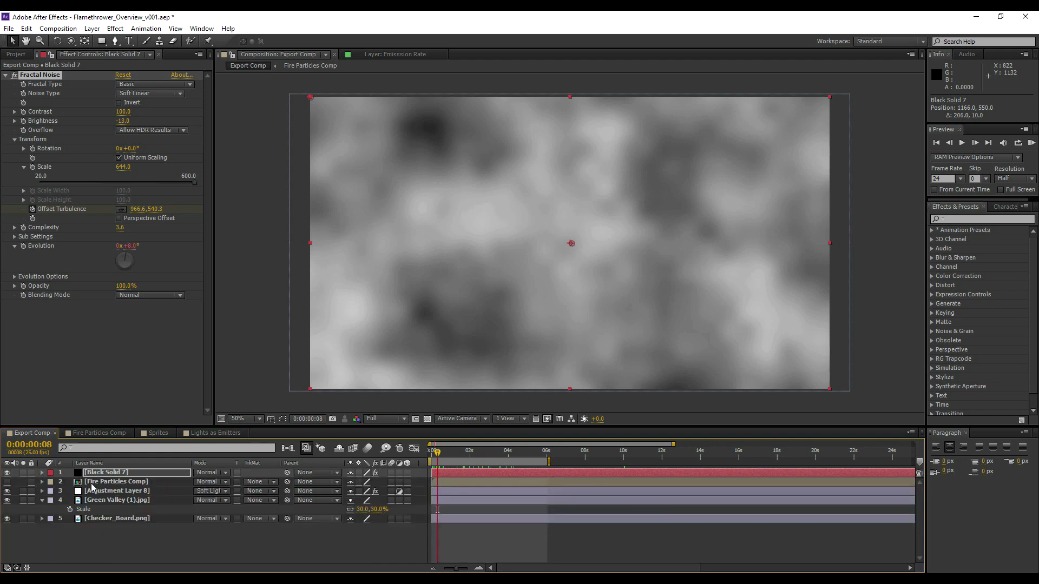
{"action": "left_click_drag", "start_coordinate": [99, 476], "coordinate": [9, 486]}
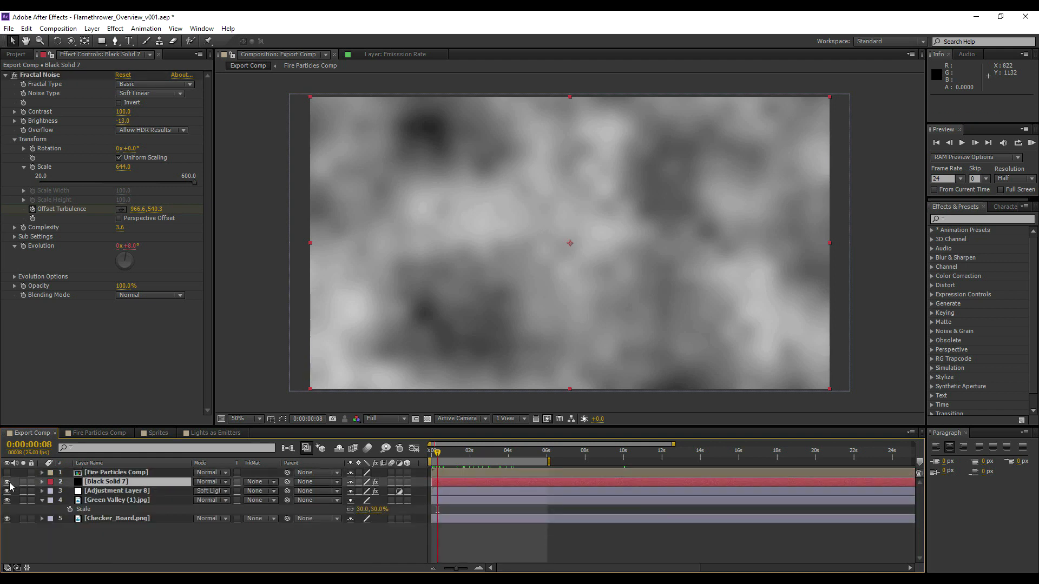
{"action": "left_click", "coordinate": [8, 482]}
Set the blurred adjustment layer's track matte to Luma Matte, using the Fractal Noise solid above it.
{"action": "left_click", "coordinate": [105, 492]}
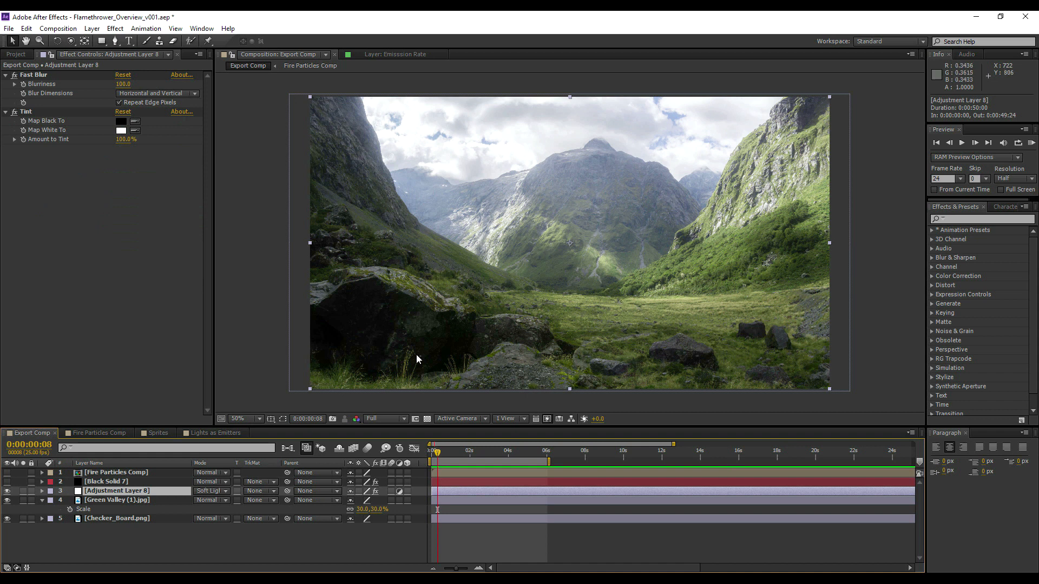
{"action": "left_click", "coordinate": [252, 417]}
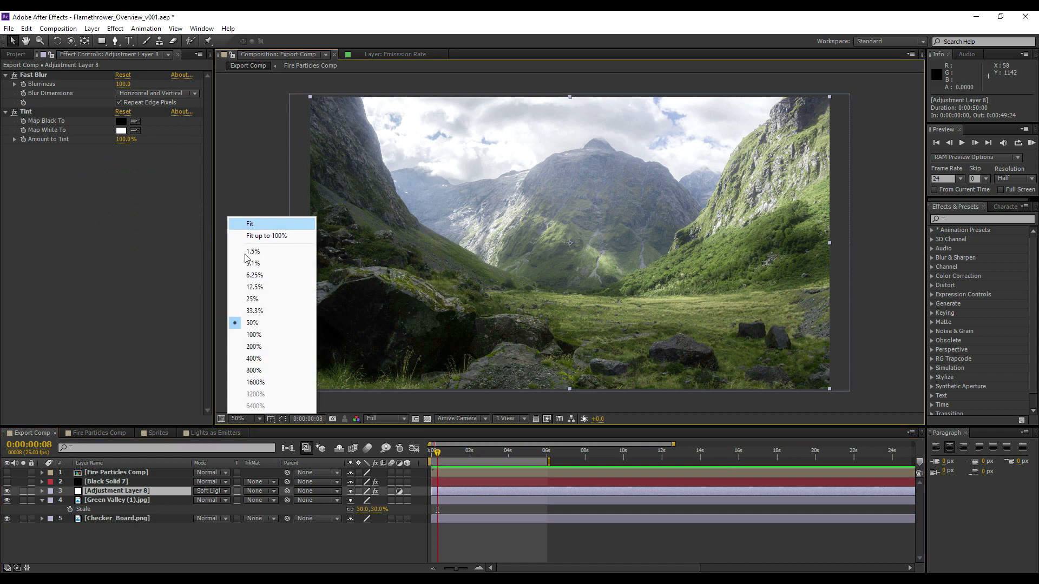
{"action": "left_click", "coordinate": [252, 220]}
{"action": "left_click", "coordinate": [256, 492]}
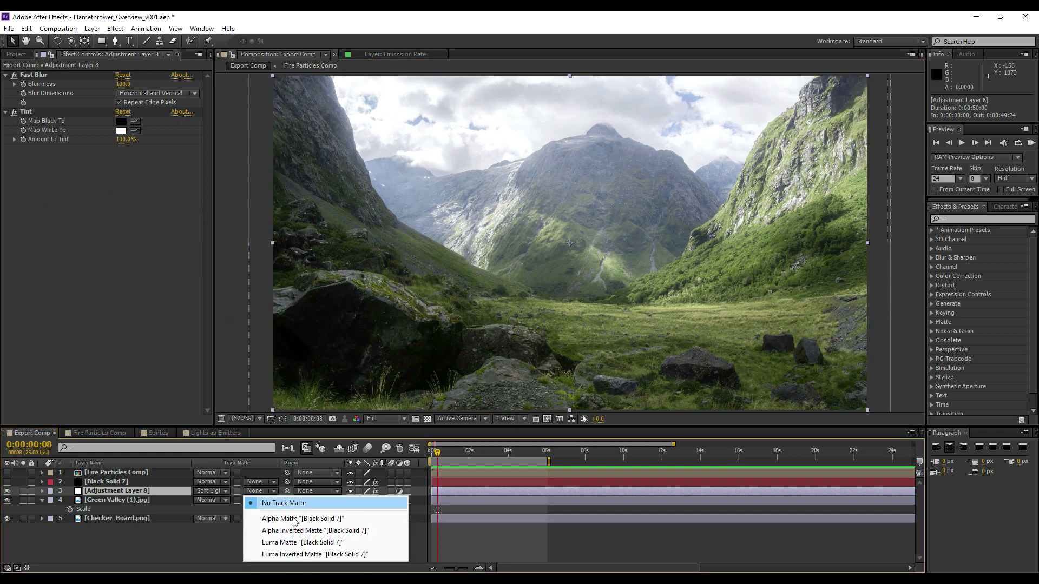
{"action": "left_click", "coordinate": [288, 542]}
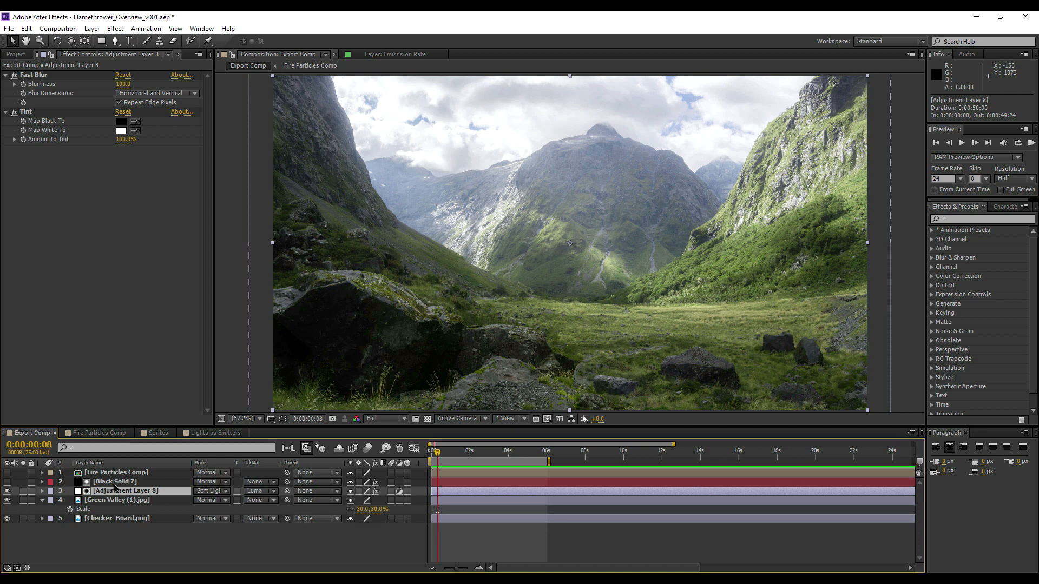
Rename the Fractal Noise solid as Luma Matte and the adjustment layer beneath it as Soft Blur.
{"action": "left_click", "coordinate": [114, 482]}
{"action": "key", "text": "Return"}
{"action": "type", "text": "Luma Matte"}
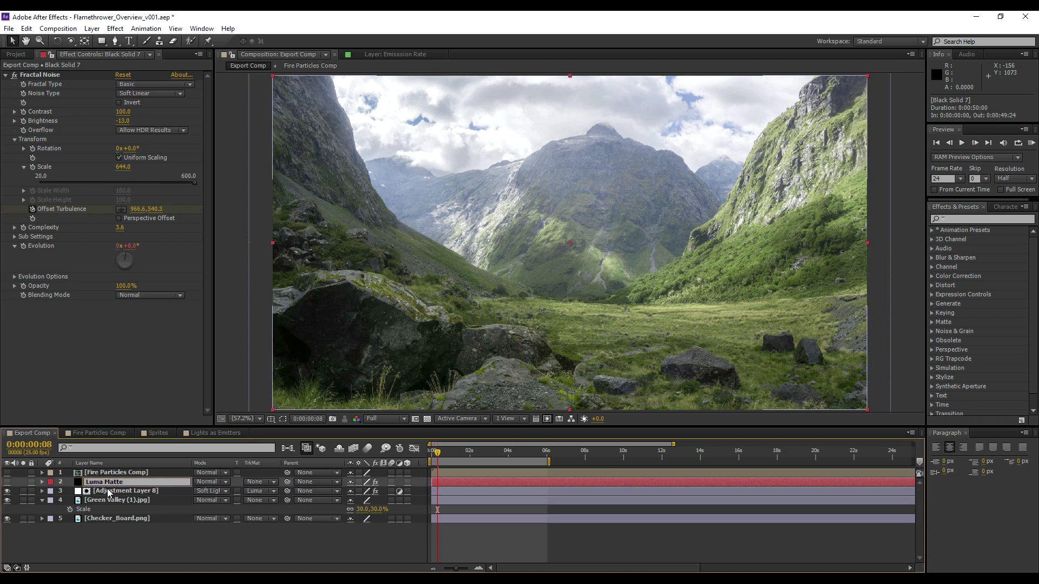
{"action": "left_click", "coordinate": [109, 492]}
{"action": "key", "text": "Return"}
{"action": "type", "text": "Soft Blur"}
{"action": "key", "text": "Return"}
Preview the matted blur from RAM, then set the composition resolution to Half and go to 0:00:02:08.
{"action": "left_click", "coordinate": [1031, 143]}
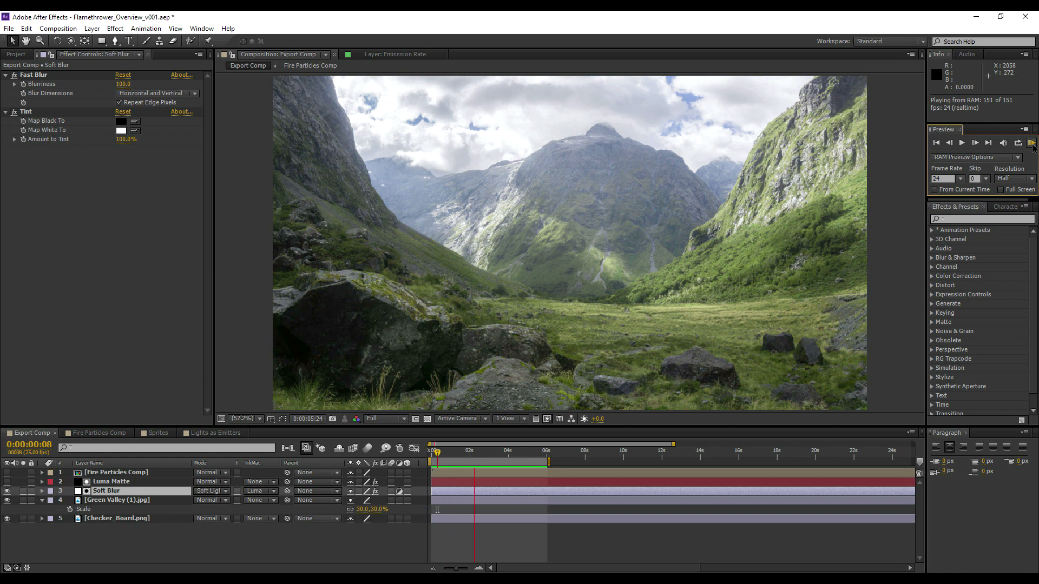
{"action": "left_click", "coordinate": [1032, 146]}
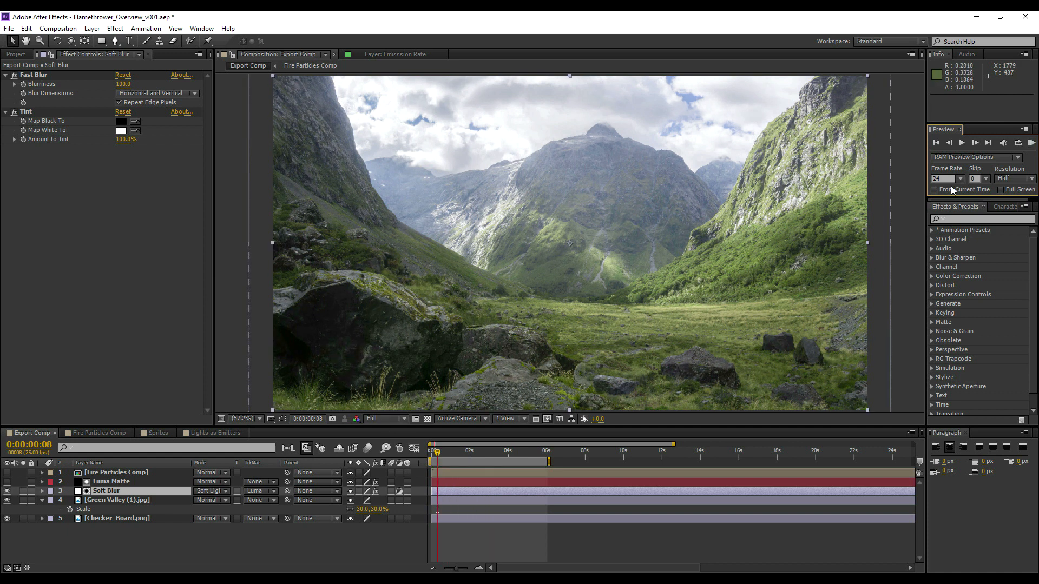
{"action": "left_click", "coordinate": [385, 419]}
{"action": "left_click", "coordinate": [390, 459]}
{"action": "left_click_drag", "start_coordinate": [436, 453], "coordinate": [475, 476]}
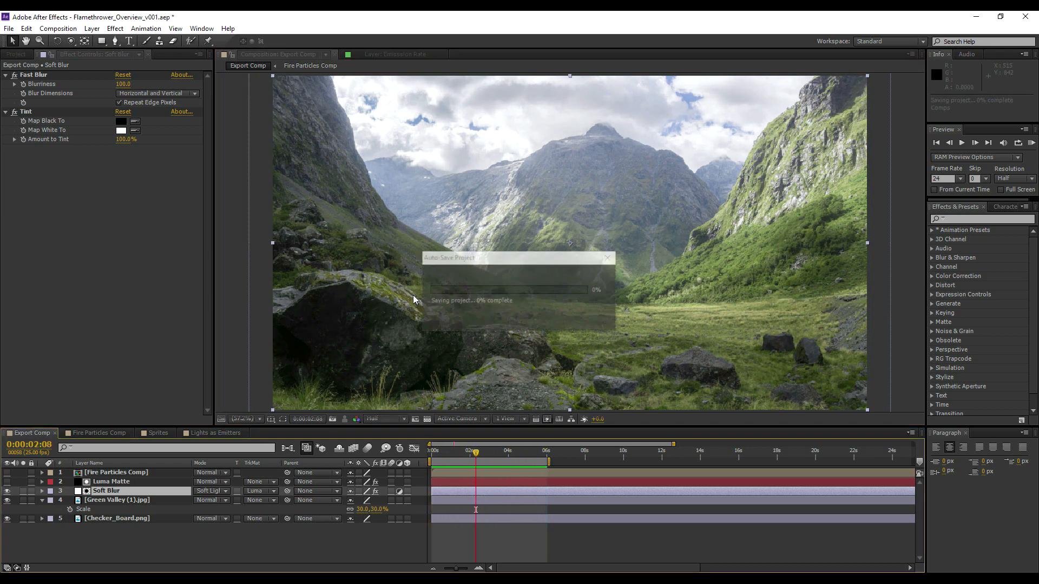
Apply the Levels effect to the Luma Matte layer.
{"action": "left_click", "coordinate": [118, 483]}
{"action": "right_click", "coordinate": [131, 482]}
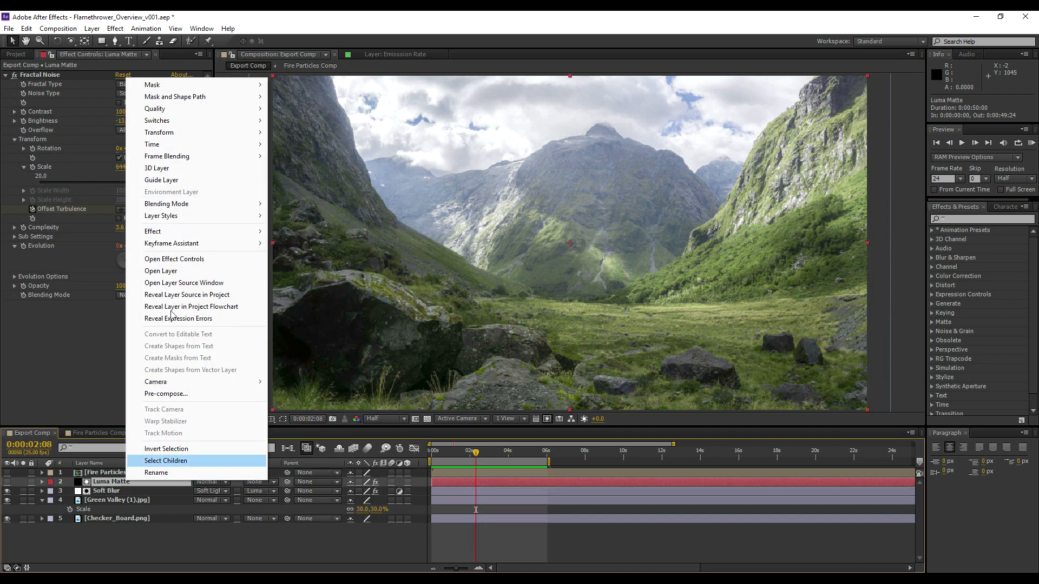
{"action": "mouse_move", "coordinate": [169, 235]}
{"action": "mouse_move", "coordinate": [314, 320]}
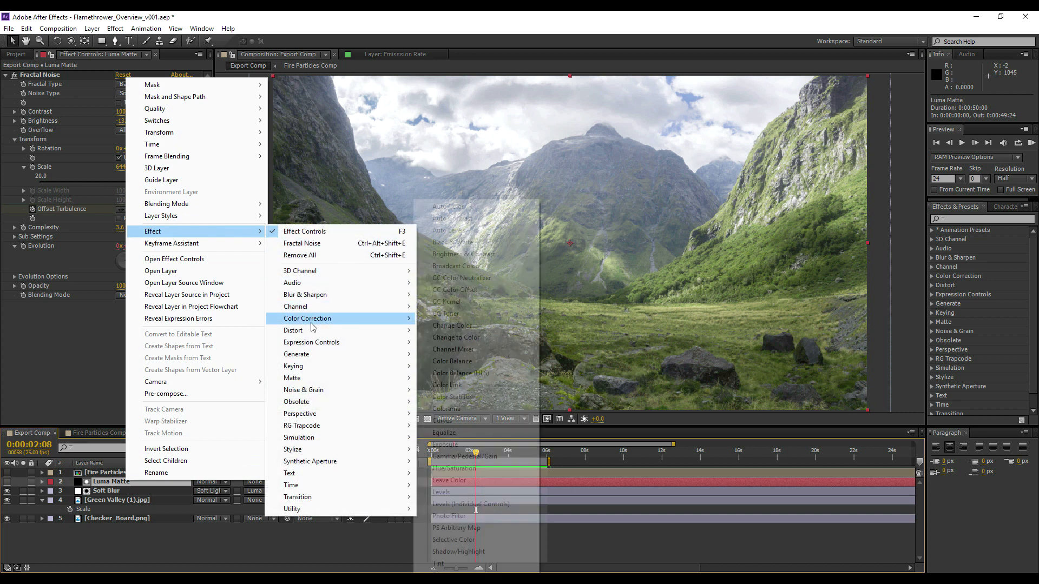
{"action": "left_click", "coordinate": [451, 489]}
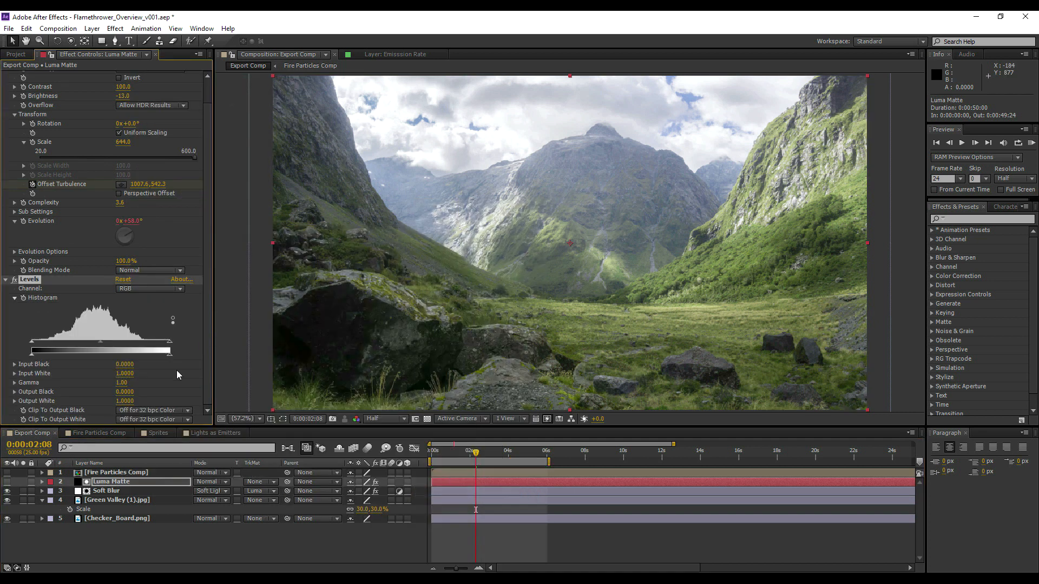
Solo the Luma Matte layer and raise its contrast in Levels with Input Black 0.1725 and Input White 0.7490.
{"action": "left_click", "coordinate": [8, 481]}
{"action": "left_click", "coordinate": [22, 481]}
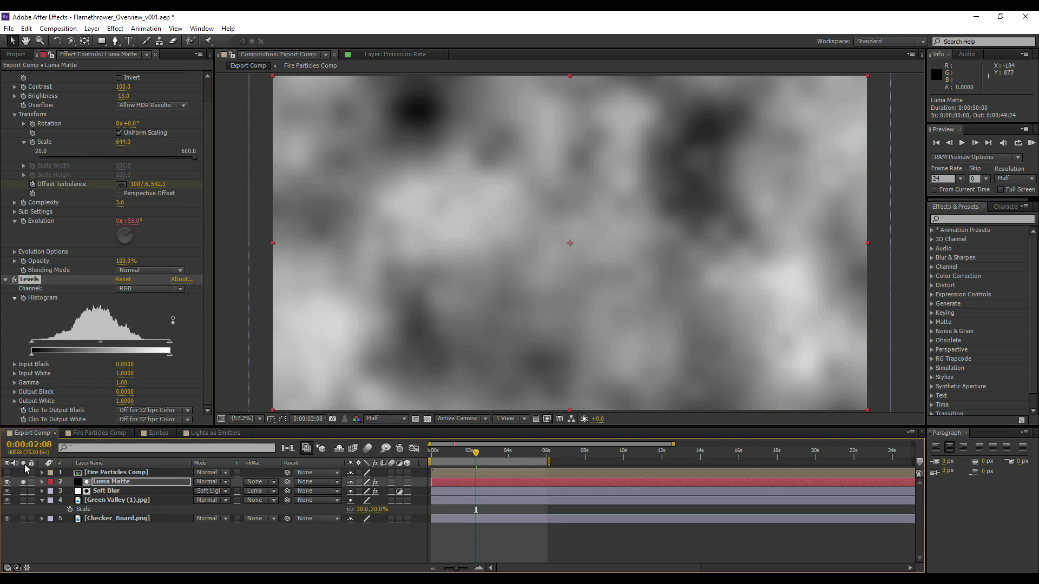
{"action": "left_click_drag", "start_coordinate": [30, 343], "coordinate": [55, 342]}
{"action": "left_click_drag", "start_coordinate": [170, 342], "coordinate": [126, 343]}
{"action": "left_click_drag", "start_coordinate": [126, 343], "coordinate": [136, 343]}
Scrub the timeline at close and fitted zoom, and toggle the Soft Blur layer to examine the drifting blur.
{"action": "mouse_move", "coordinate": [476, 452]}
{"action": "left_mouse_down"}
{"action": "mouse_move", "coordinate": [517, 451]}
{"action": "mouse_move", "coordinate": [455, 453]}
{"action": "mouse_move", "coordinate": [522, 452]}
{"action": "mouse_move", "coordinate": [470, 457]}
{"action": "left_mouse_up"}
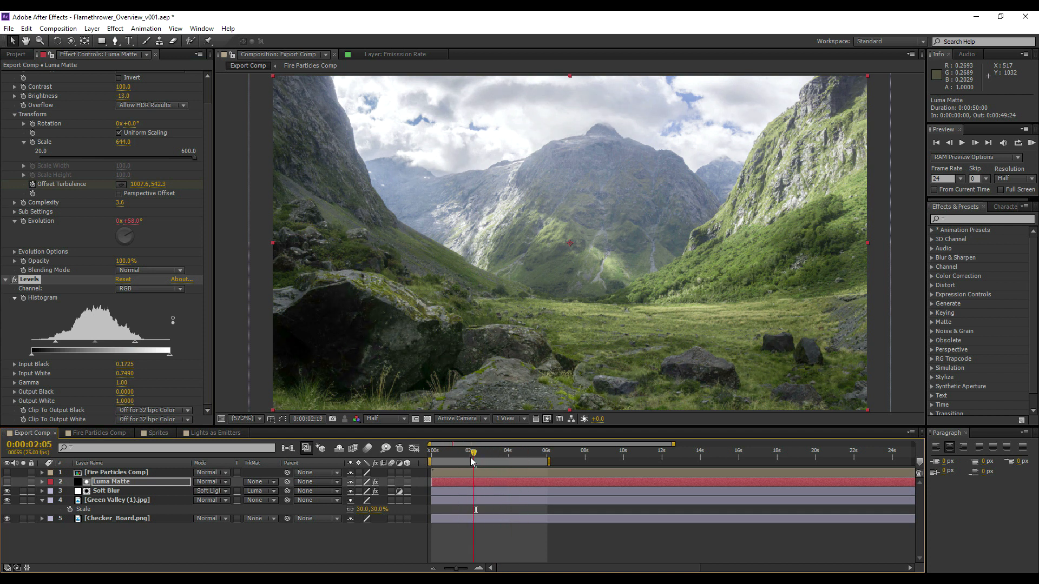
{"action": "left_click_drag", "start_coordinate": [716, 189], "coordinate": [562, 165]}
{"action": "scroll", "coordinate": [648, 195], "scroll_direction": "up", "scroll_amount": 4}
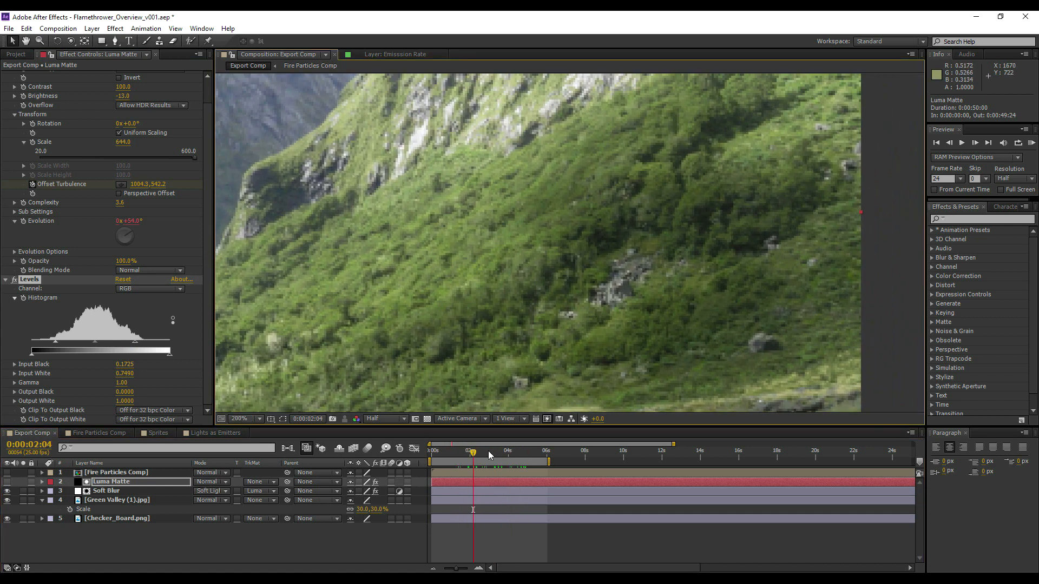
{"action": "left_click_drag", "start_coordinate": [469, 452], "coordinate": [544, 456]}
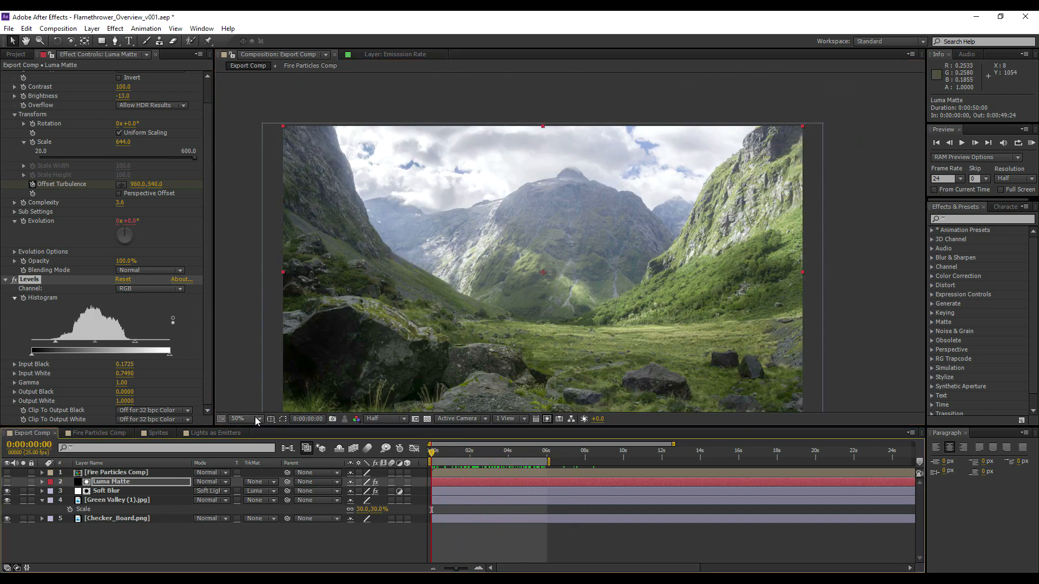
{"action": "left_click", "coordinate": [241, 419]}
{"action": "left_click", "coordinate": [249, 223]}
{"action": "left_click_drag", "start_coordinate": [461, 452], "coordinate": [491, 457]}
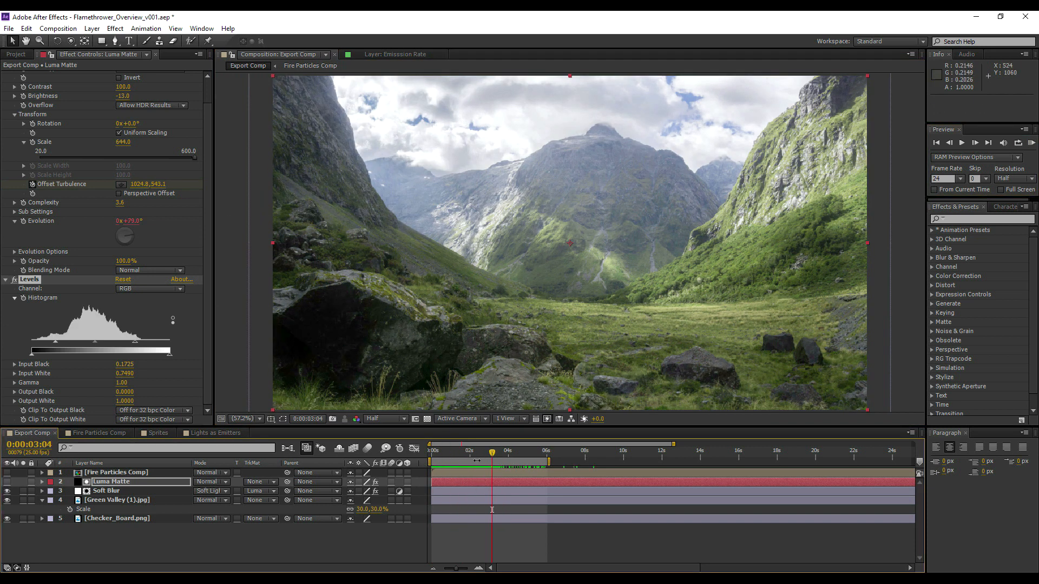
{"action": "left_click", "coordinate": [476, 450]}
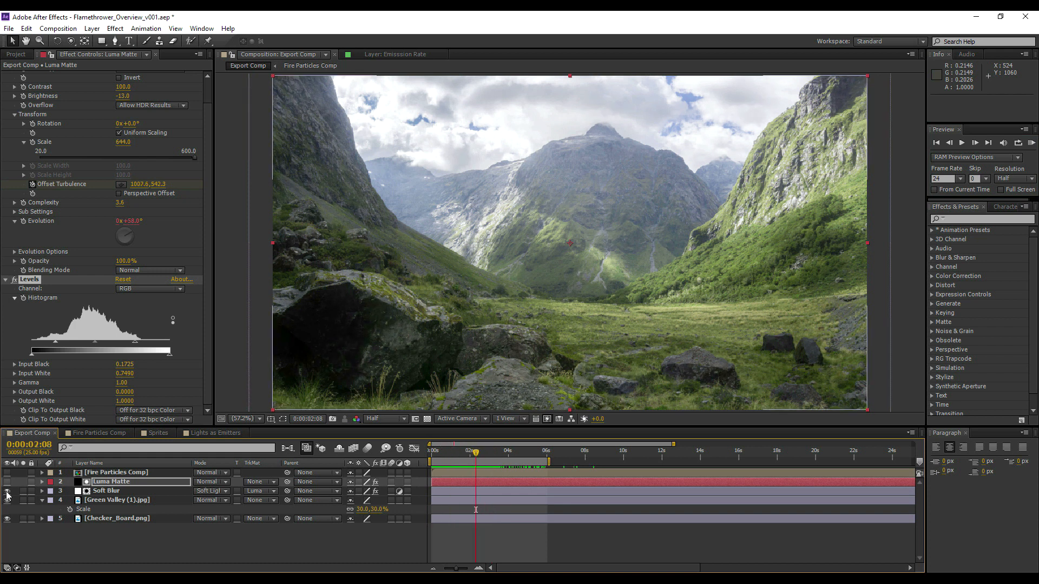
{"action": "left_click", "coordinate": [7, 491]}
{"action": "left_click", "coordinate": [7, 491]}
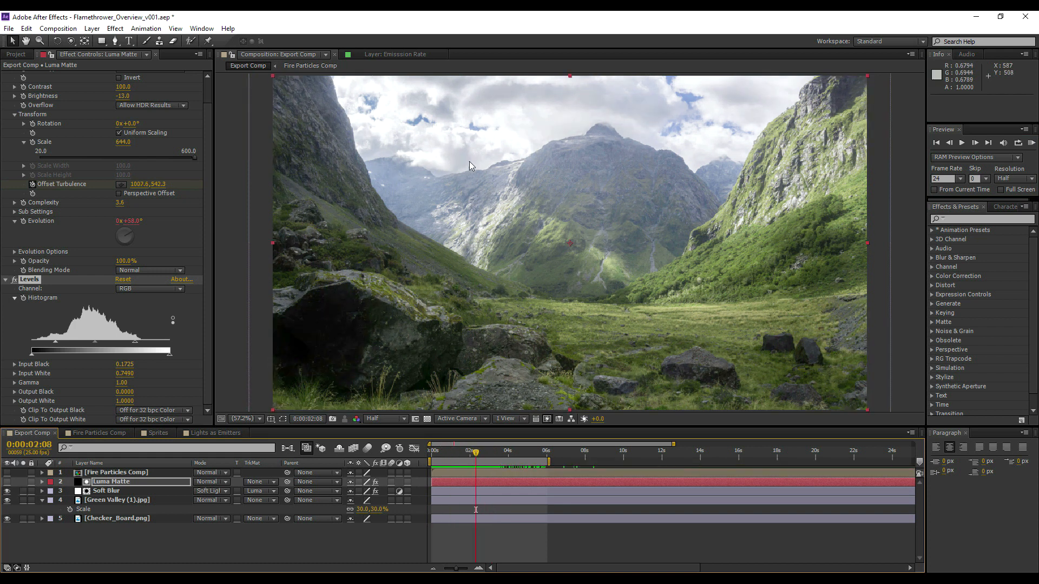
Soften the Luma Matte's Levels by setting Input Black to 0.0902 and Input White to 0.8784.
{"action": "left_click", "coordinate": [104, 491]}
{"action": "left_click", "coordinate": [103, 482]}
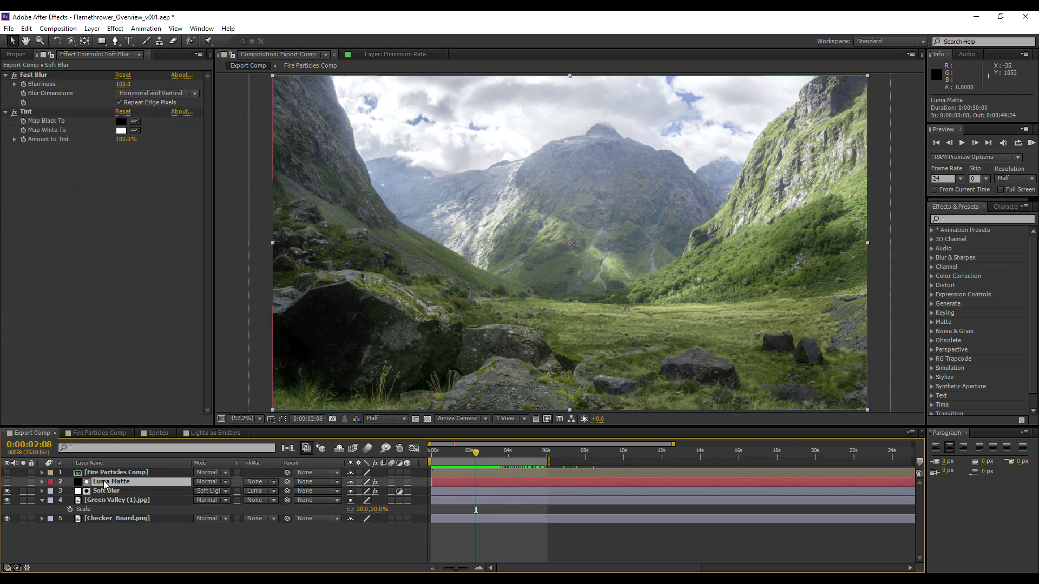
{"action": "left_click_drag", "start_coordinate": [56, 367], "coordinate": [45, 367]}
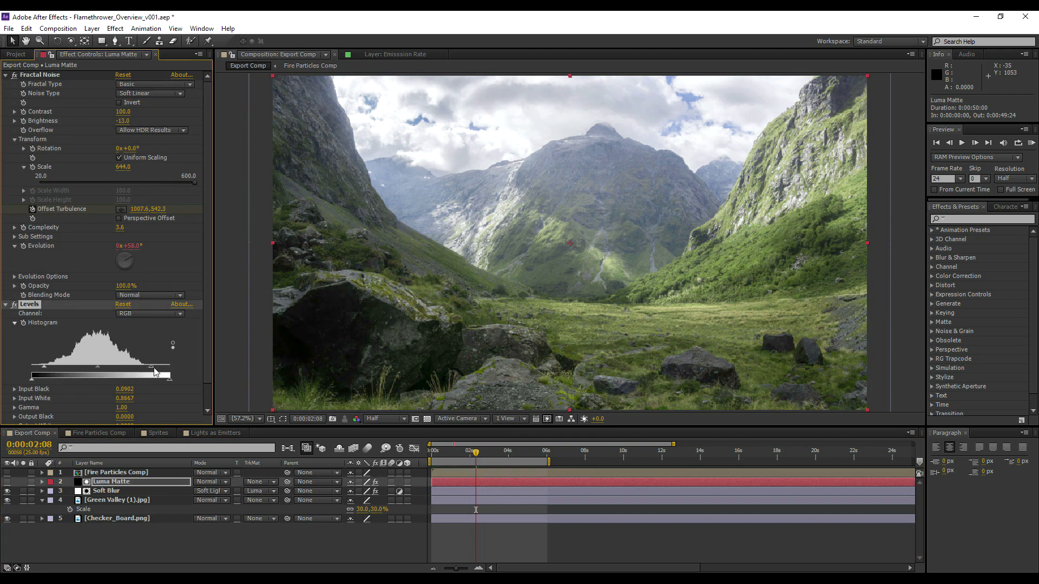
Preview the adjusted matte from RAM, beginning at the composition start.
{"action": "left_click_drag", "start_coordinate": [462, 449], "coordinate": [429, 479]}
{"action": "left_click", "coordinate": [1032, 144]}
{"action": "left_click", "coordinate": [1033, 145]}
{"action": "left_click", "coordinate": [1032, 144]}
Show the Fire Particles Comp layer and add a new adjustment layer above it, viewing the frame at 0:00:02:11.
{"action": "left_click", "coordinate": [107, 482]}
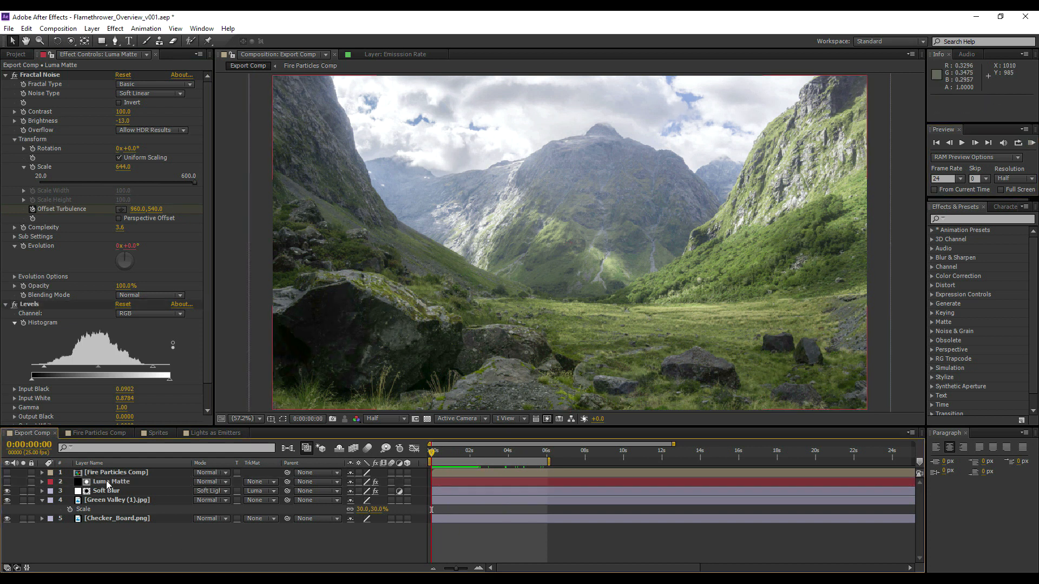
{"action": "left_click", "coordinate": [107, 473]}
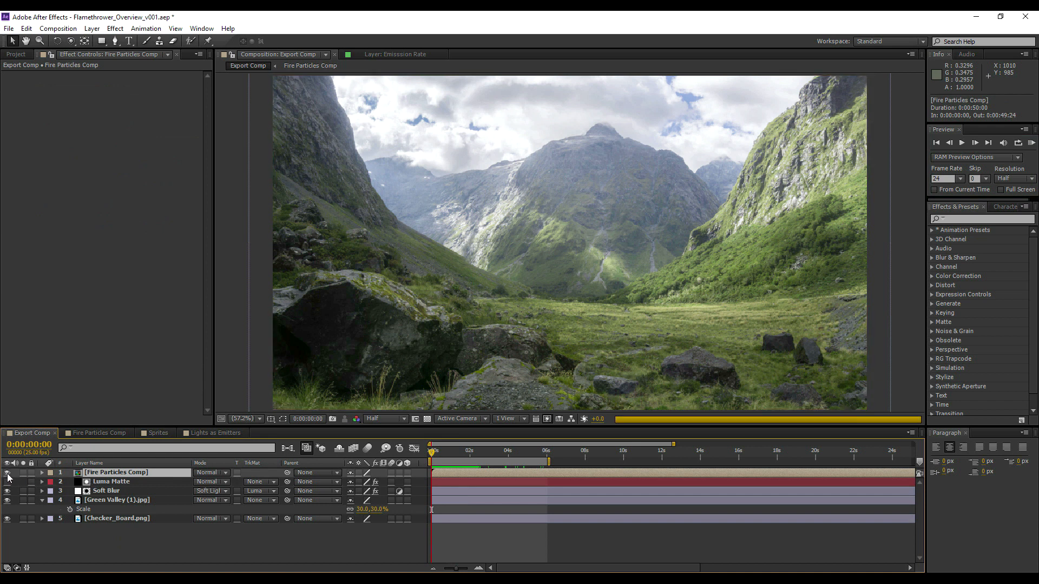
{"action": "left_click", "coordinate": [478, 451]}
{"action": "right_click", "coordinate": [99, 535]}
{"action": "mouse_move", "coordinate": [154, 420]}
{"action": "left_click", "coordinate": [304, 507]}
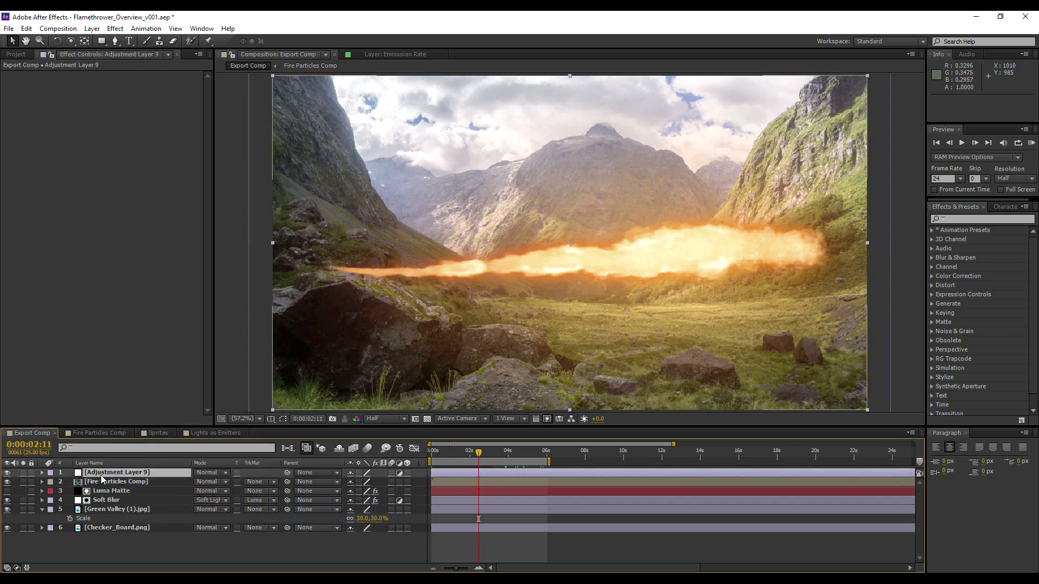
Apply Compound Blur to the new adjustment layer with Maximum Blur 50 and Invert Blur enabled.
{"action": "right_click", "coordinate": [102, 474]}
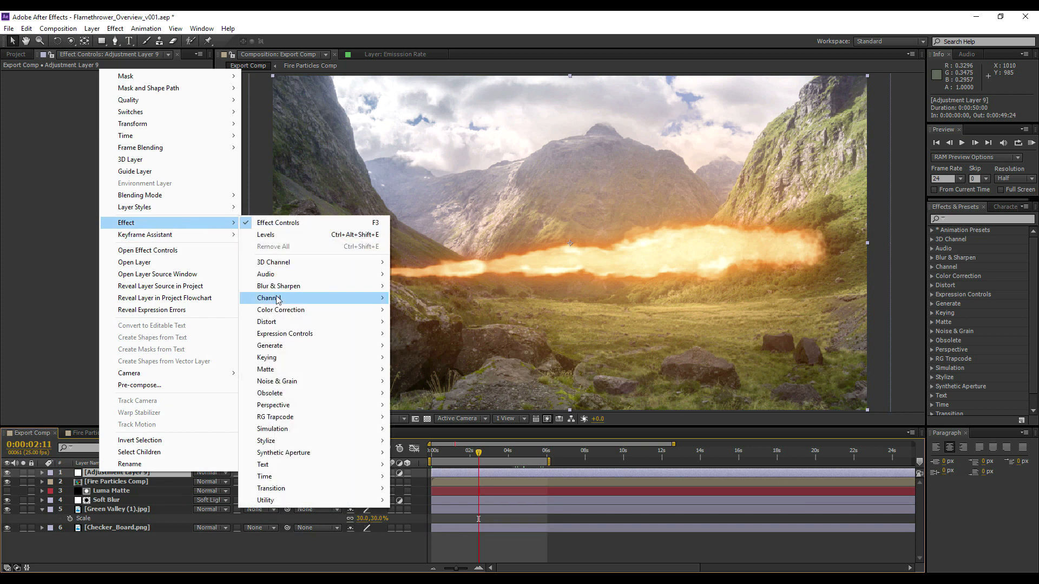
{"action": "mouse_move", "coordinate": [290, 286]}
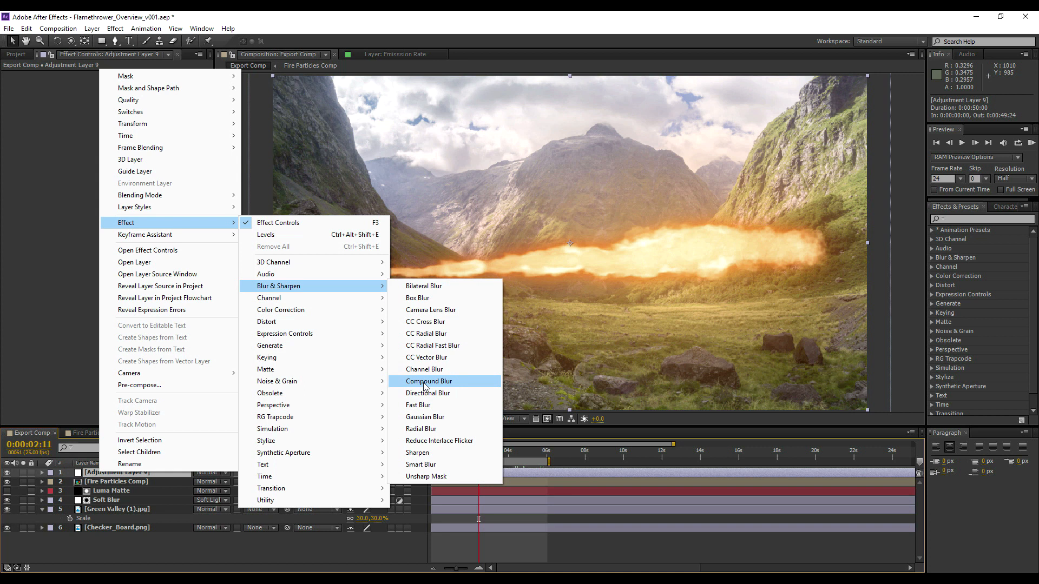
{"action": "left_click", "coordinate": [424, 384]}
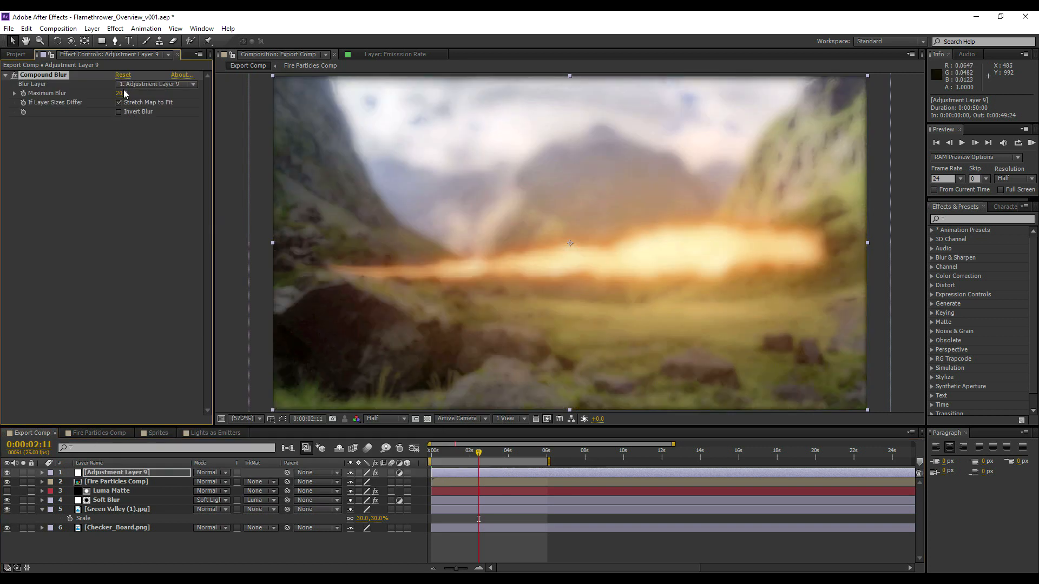
{"action": "left_click", "coordinate": [122, 93]}
{"action": "key", "text": "Return"}
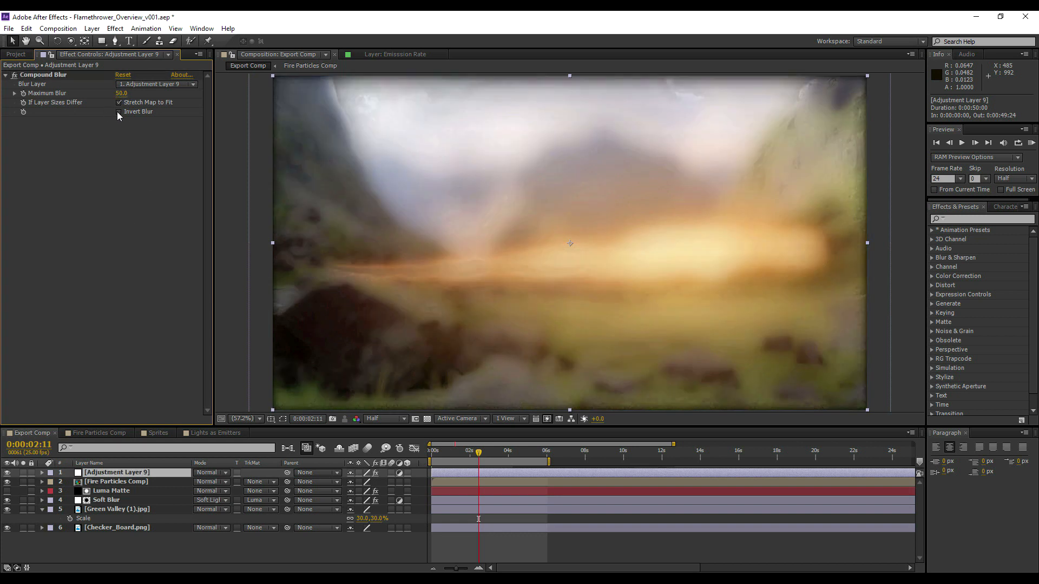
{"action": "left_click", "coordinate": [118, 112]}
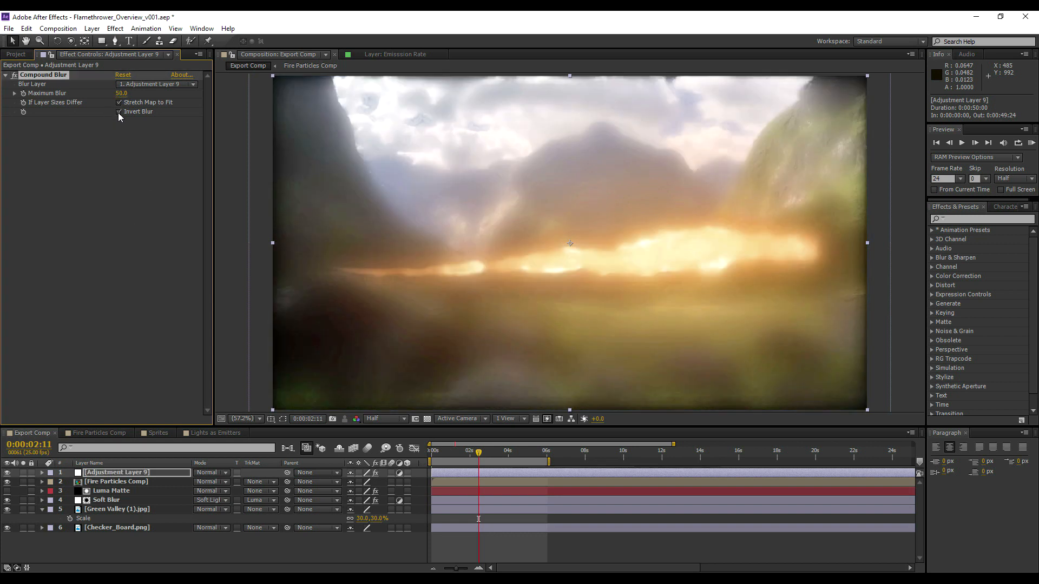
Increase the Compound Blur's Maximum Blur to 100.
{"action": "left_click", "coordinate": [122, 93]}
{"action": "type", "text": "100"}
{"action": "key", "text": "Return"}
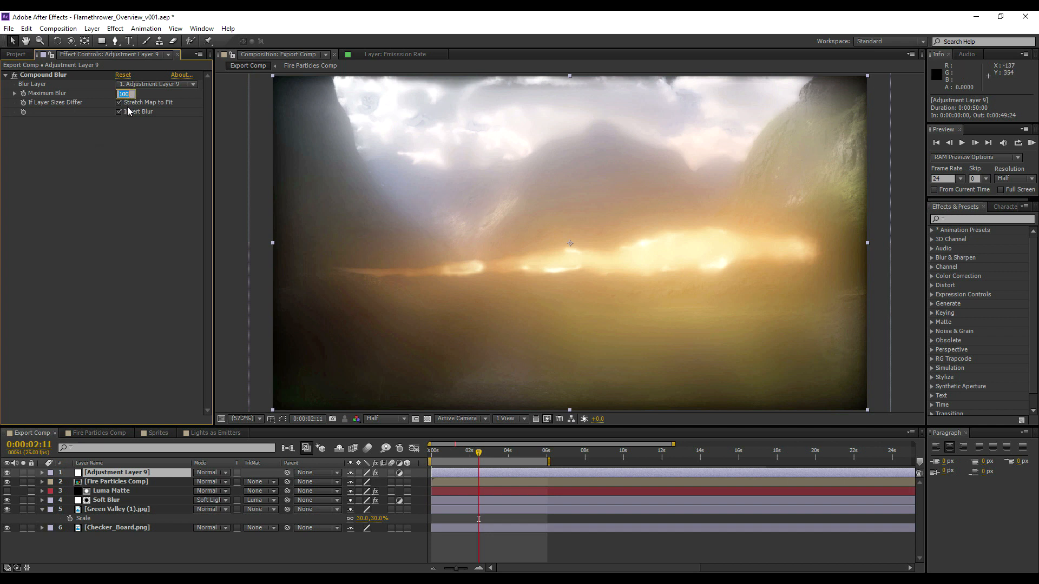
{"action": "left_click", "coordinate": [92, 208]}
Add an elliptical mask that fills the full frame of the Compound Blur adjustment layer.
{"action": "left_click_drag", "start_coordinate": [101, 40], "coordinate": [126, 69]}
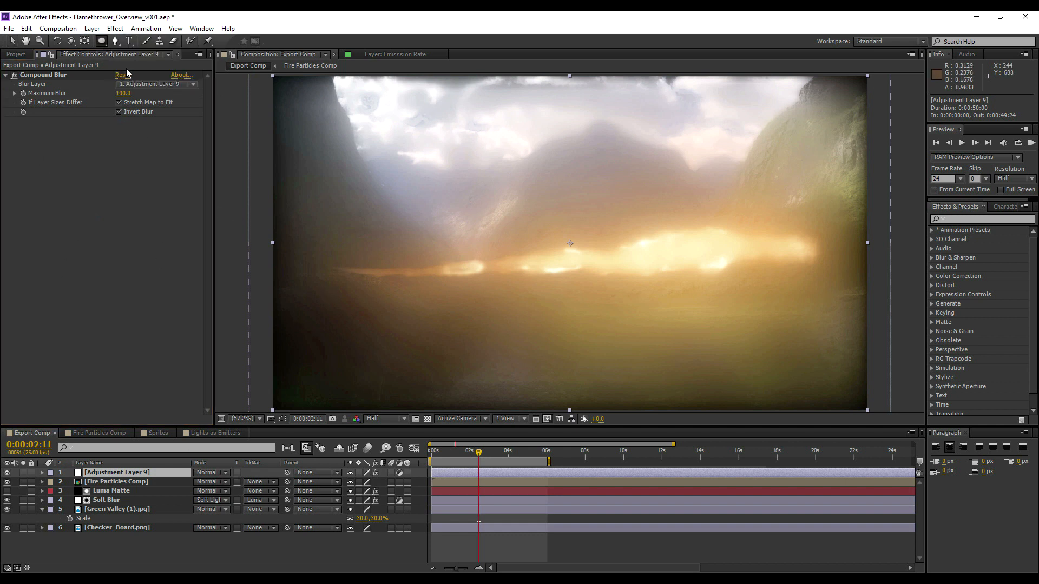
{"action": "double_click", "coordinate": [99, 42]}
{"action": "key", "text": "v"}
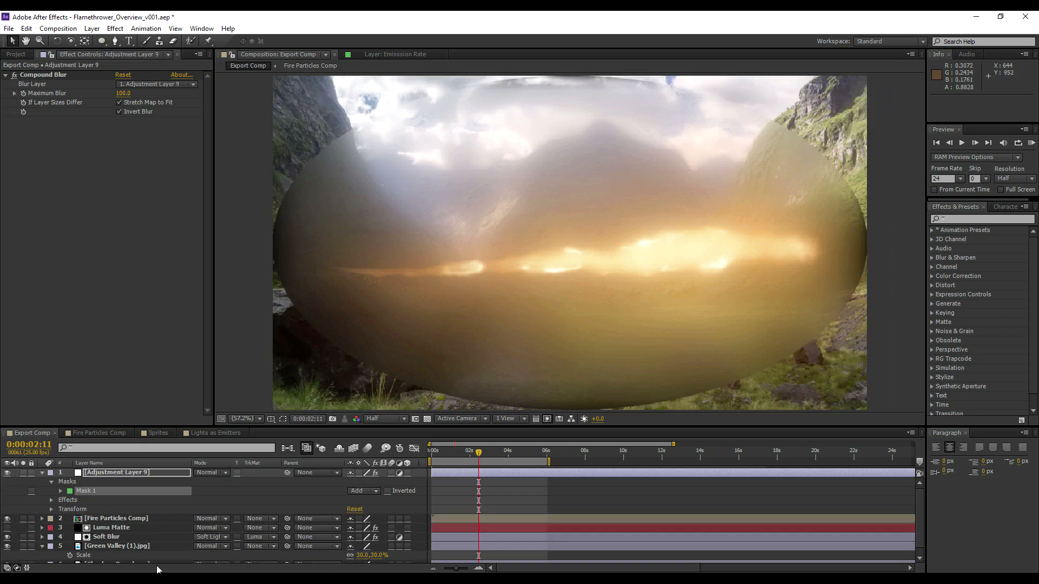
Set the elliptical mask's feather to 300 pixels and collapse the layer's properties.
{"action": "left_click", "coordinate": [99, 490]}
{"action": "key", "text": "f"}
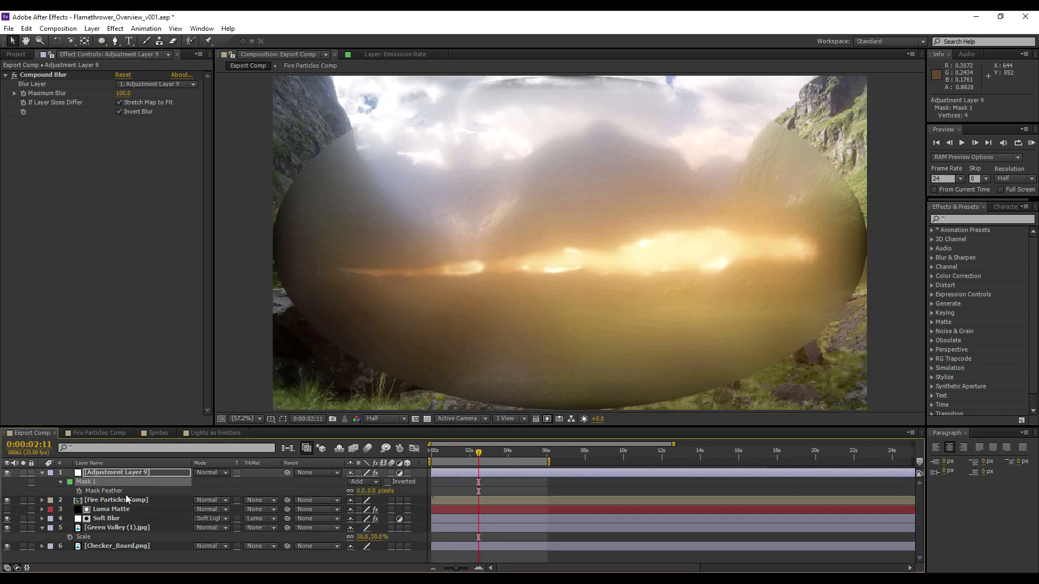
{"action": "left_click", "coordinate": [356, 491]}
{"action": "type", "text": "300"}
{"action": "key", "text": "Return"}
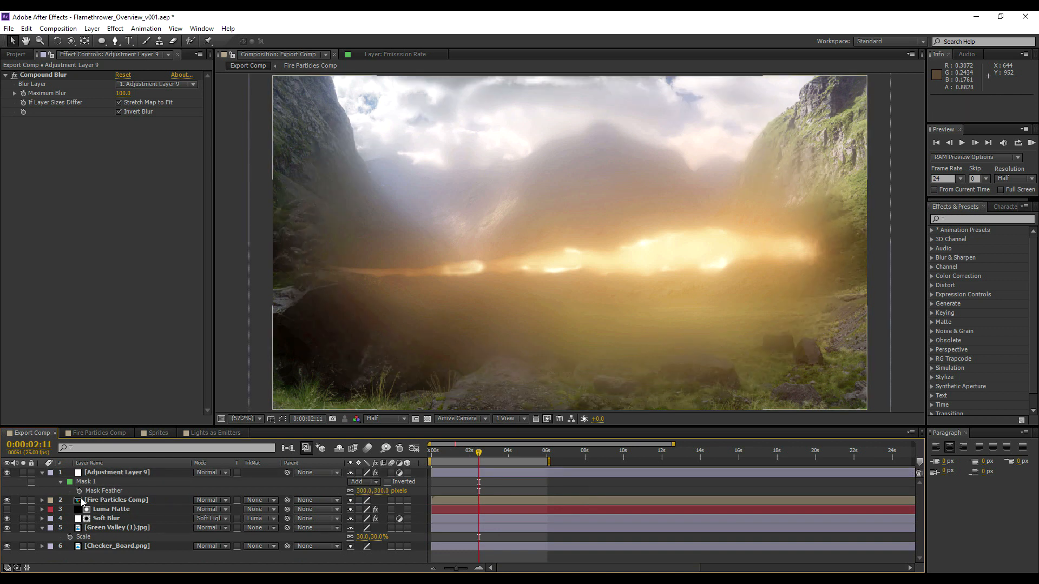
{"action": "left_click", "coordinate": [42, 473]}
Set the Compound Blur adjustment layer's blending mode to Soft Light.
{"action": "left_click", "coordinate": [139, 473]}
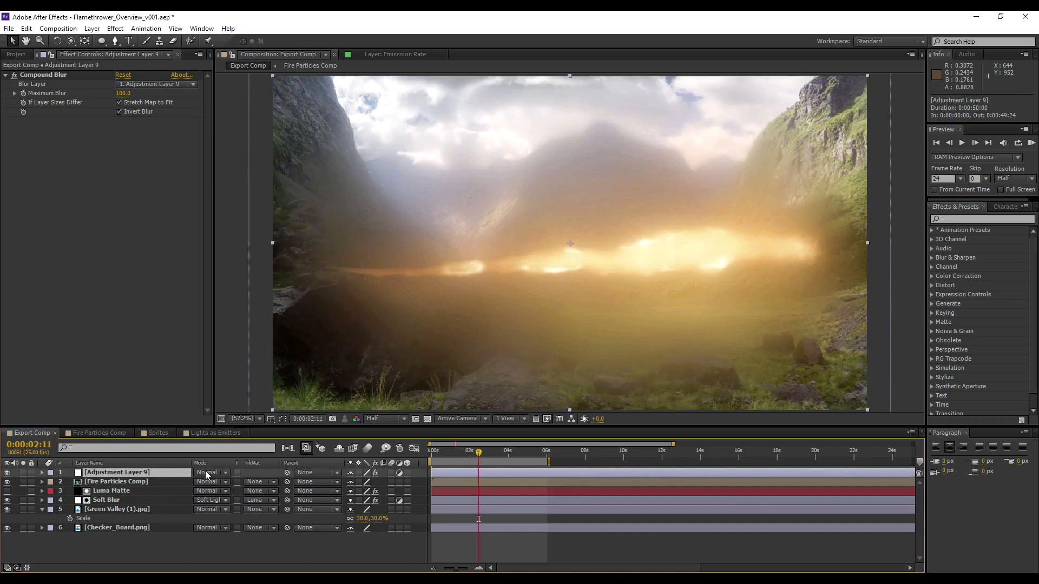
{"action": "left_click", "coordinate": [206, 474]}
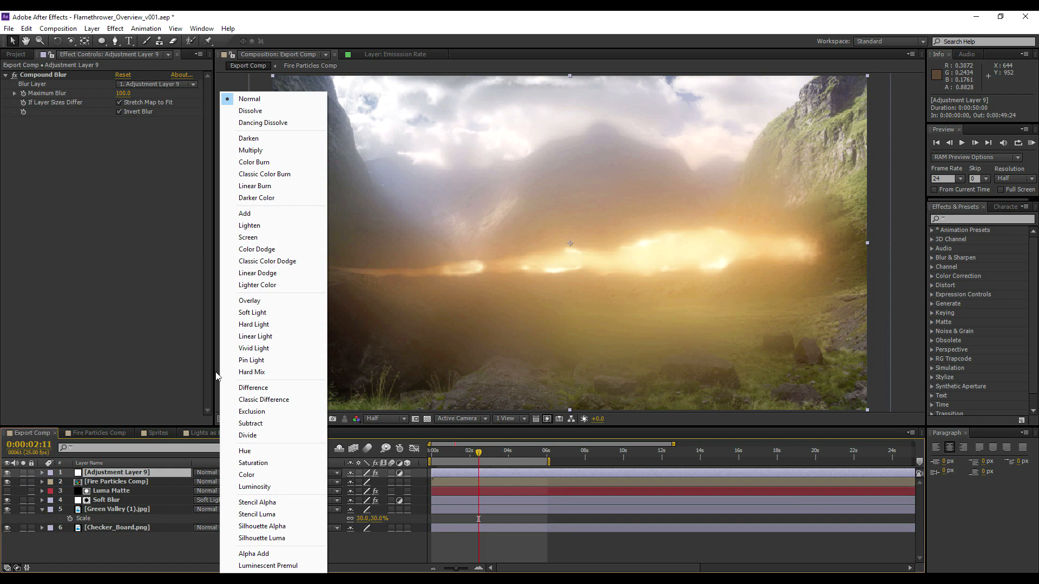
{"action": "left_click", "coordinate": [256, 314]}
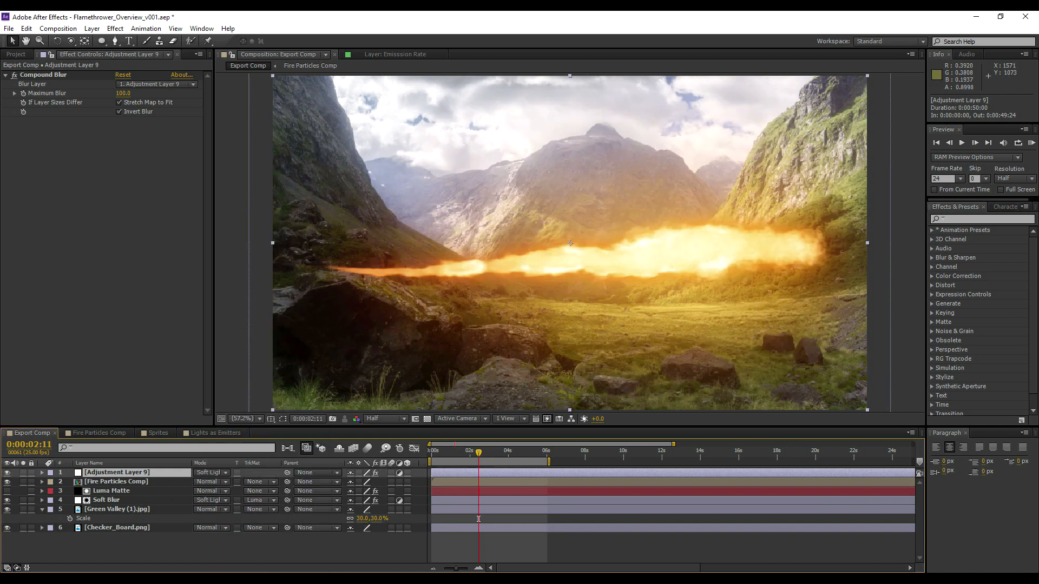
Copy the Tint effect from the Soft Blur layer onto the Compound Blur adjustment layer.
{"action": "left_click", "coordinate": [106, 500]}
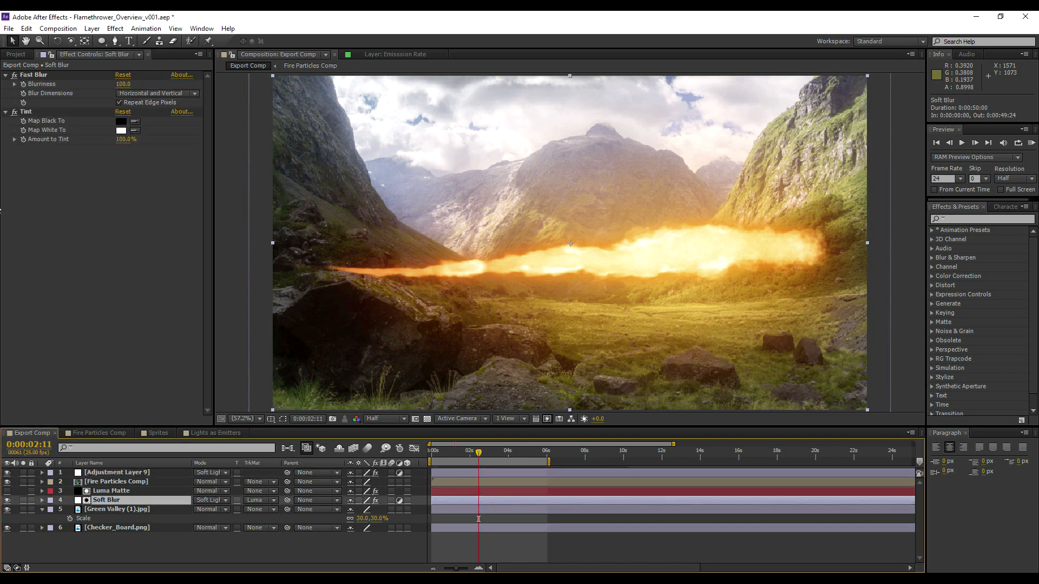
{"action": "left_click", "coordinate": [28, 113]}
{"action": "left_click", "coordinate": [114, 474]}
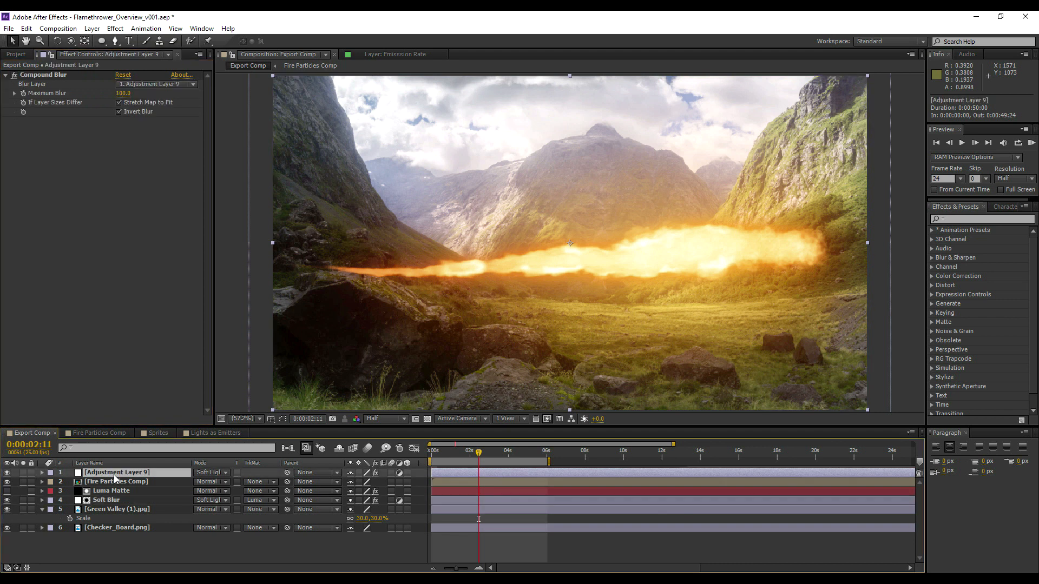
{"action": "left_click", "coordinate": [108, 277]}
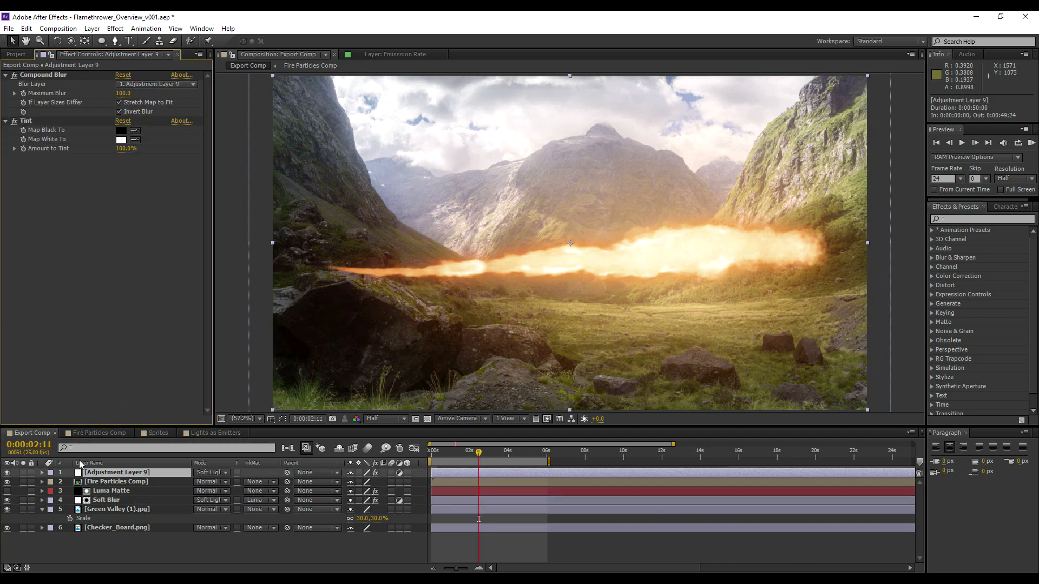
Compare the composite with the Compound Blur adjustment layer, the Fire Particles Comp and the Soft Blur layer hidden and shown.
{"action": "left_click", "coordinate": [7, 473]}
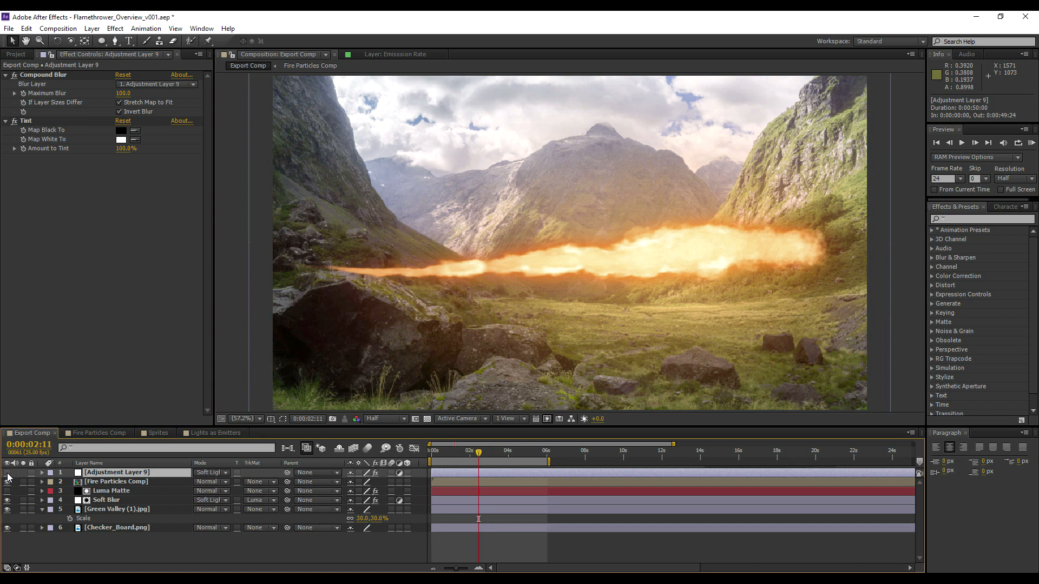
{"action": "left_click", "coordinate": [8, 482]}
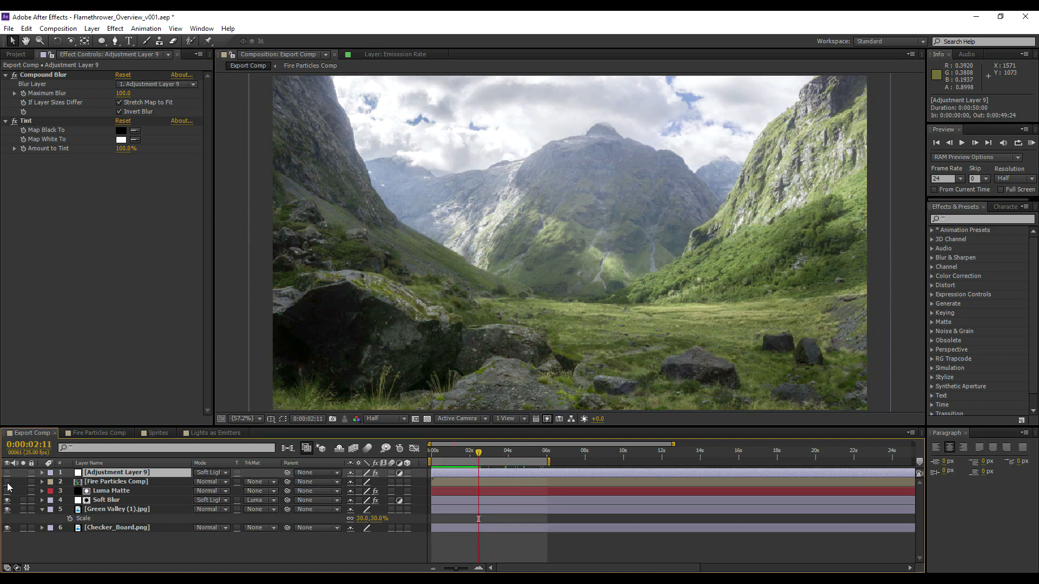
{"action": "left_click", "coordinate": [8, 482]}
{"action": "left_click", "coordinate": [8, 481]}
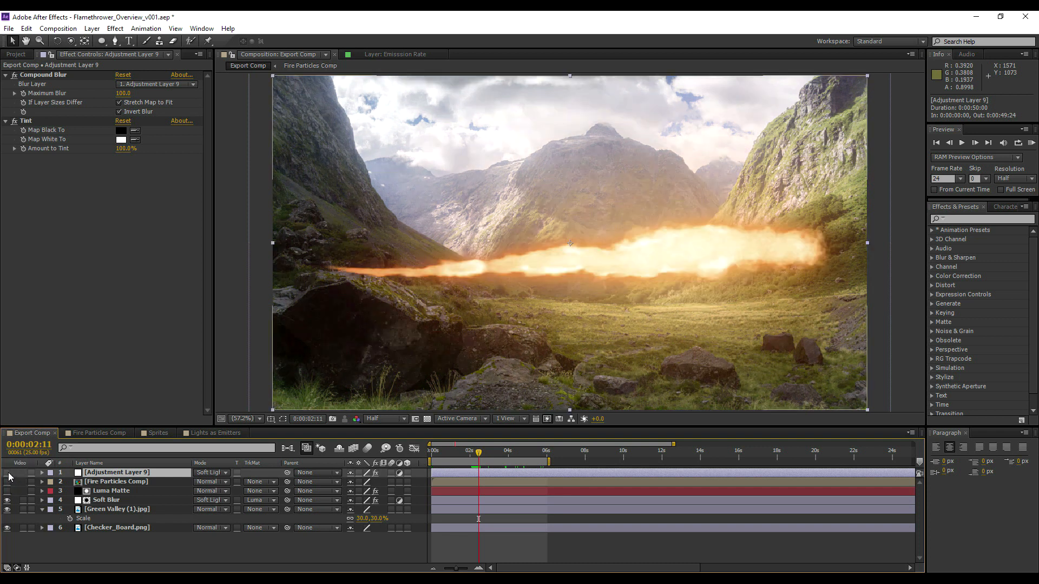
{"action": "left_click", "coordinate": [7, 473]}
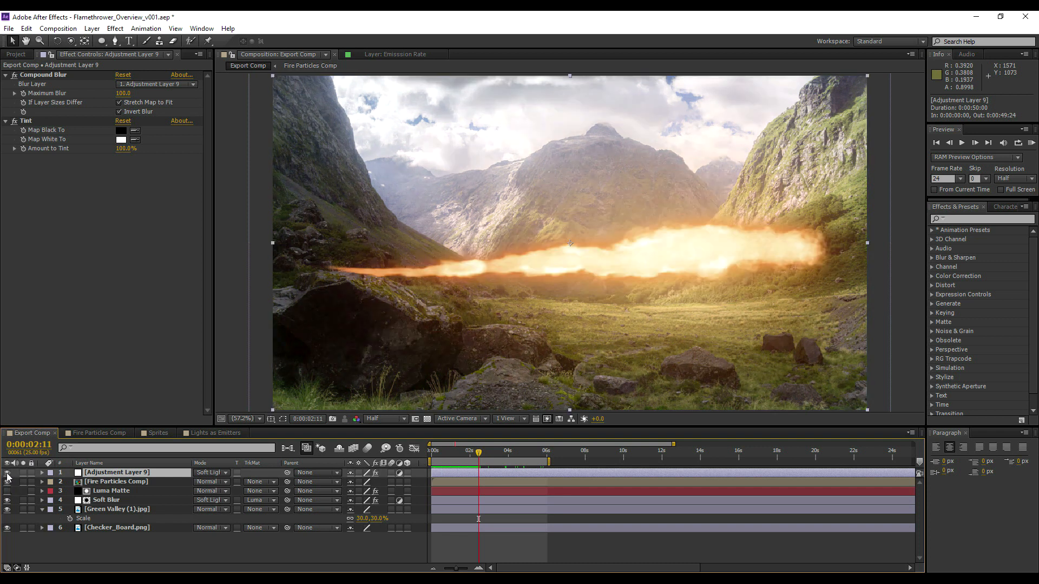
{"action": "left_click", "coordinate": [7, 481]}
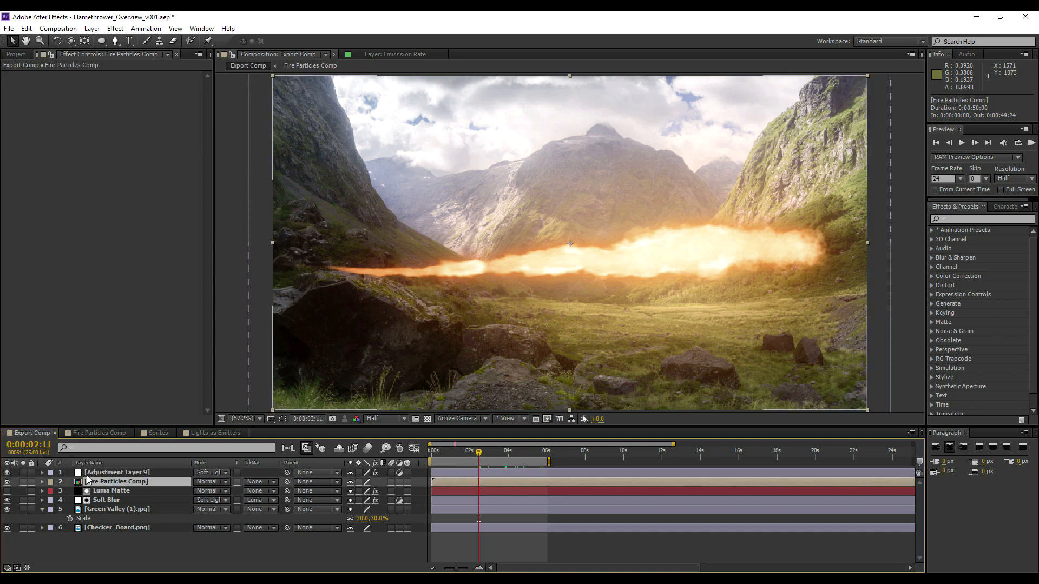
{"action": "left_click", "coordinate": [7, 473]}
{"action": "left_click", "coordinate": [7, 499]}
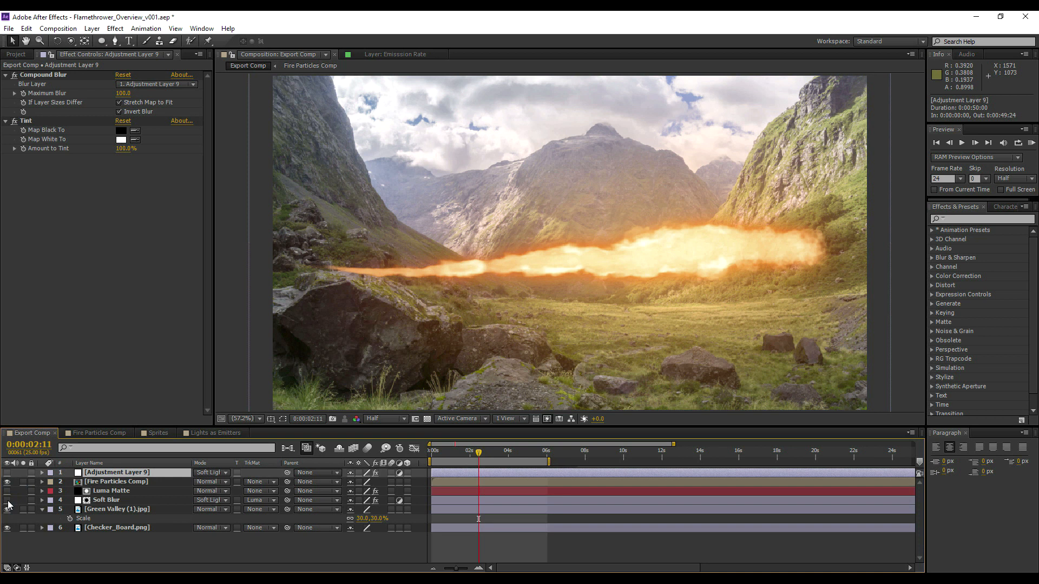
{"action": "left_click", "coordinate": [7, 500]}
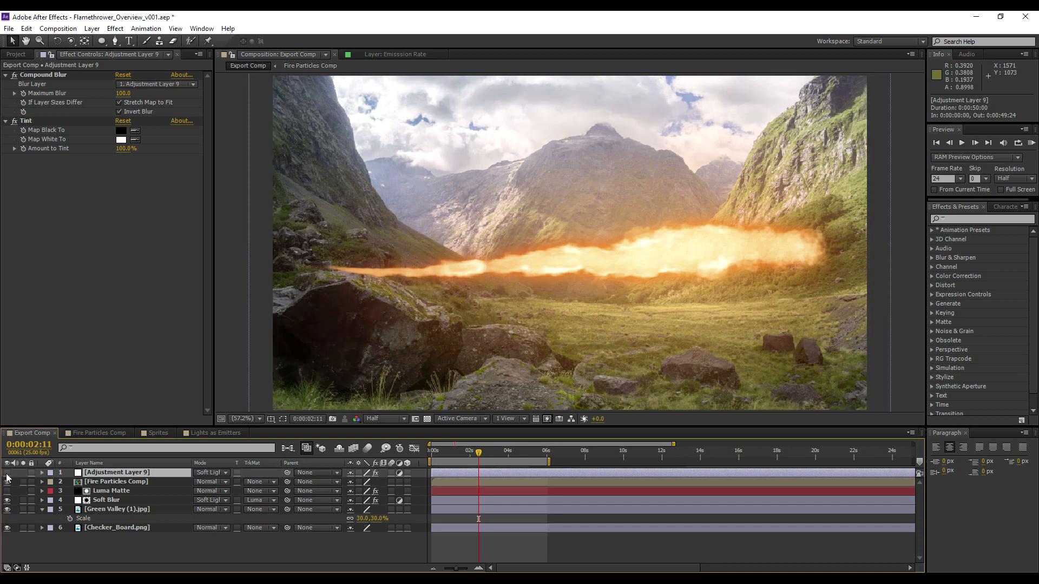
{"action": "left_click", "coordinate": [7, 473]}
{"action": "left_click", "coordinate": [6, 473]}
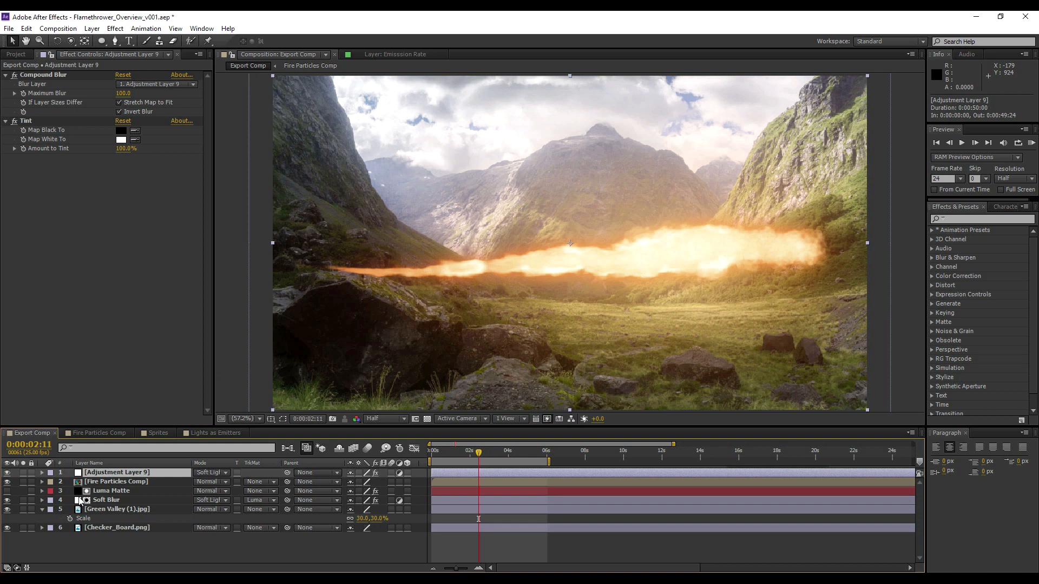
Duplicate the Compound Blur adjustment layer and set the upper copy's blending mode to Normal.
{"action": "left_click", "coordinate": [106, 483]}
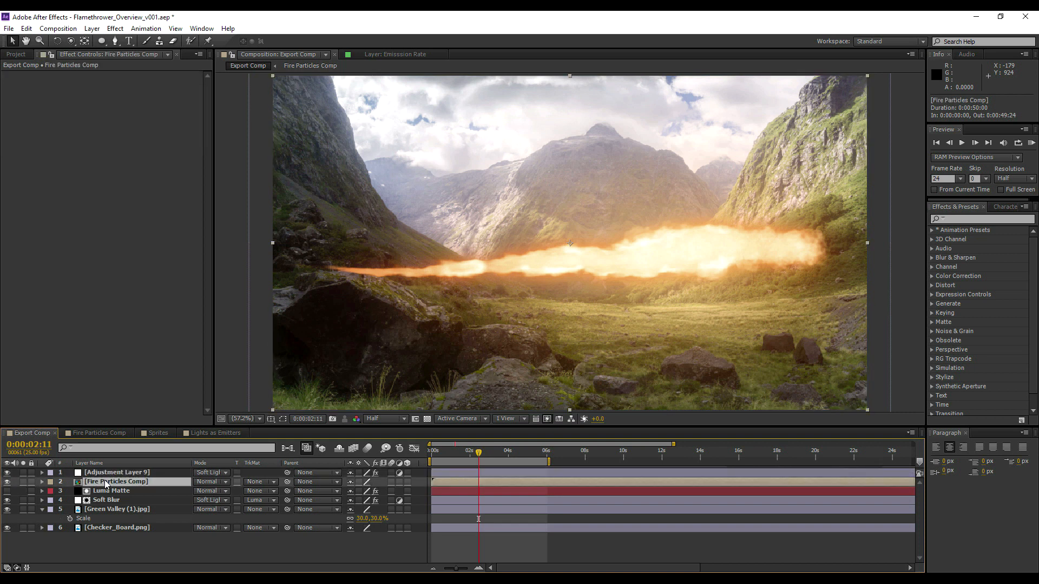
{"action": "left_click", "coordinate": [100, 473]}
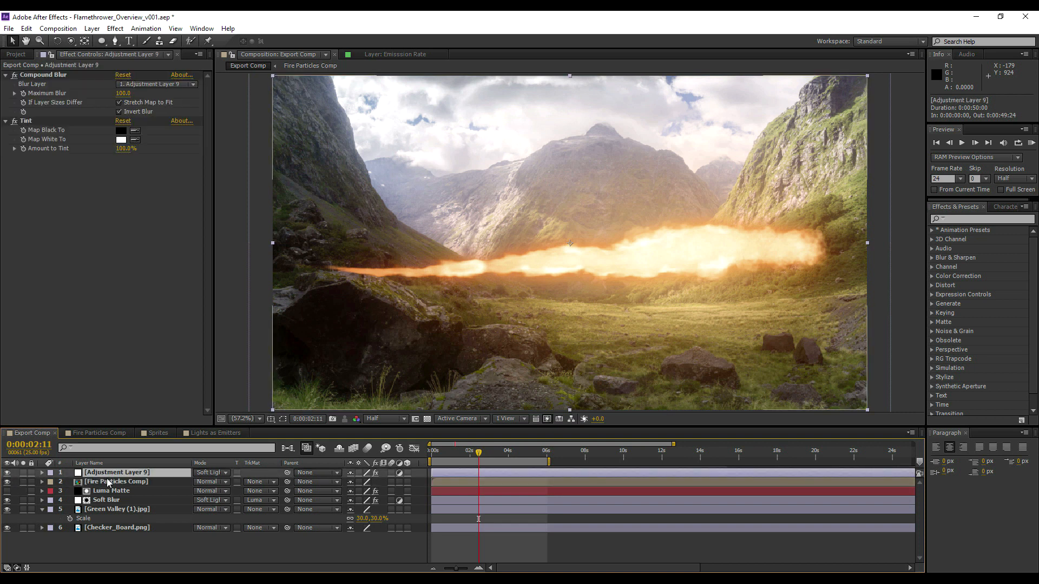
{"action": "key", "text": "ctrl+d"}
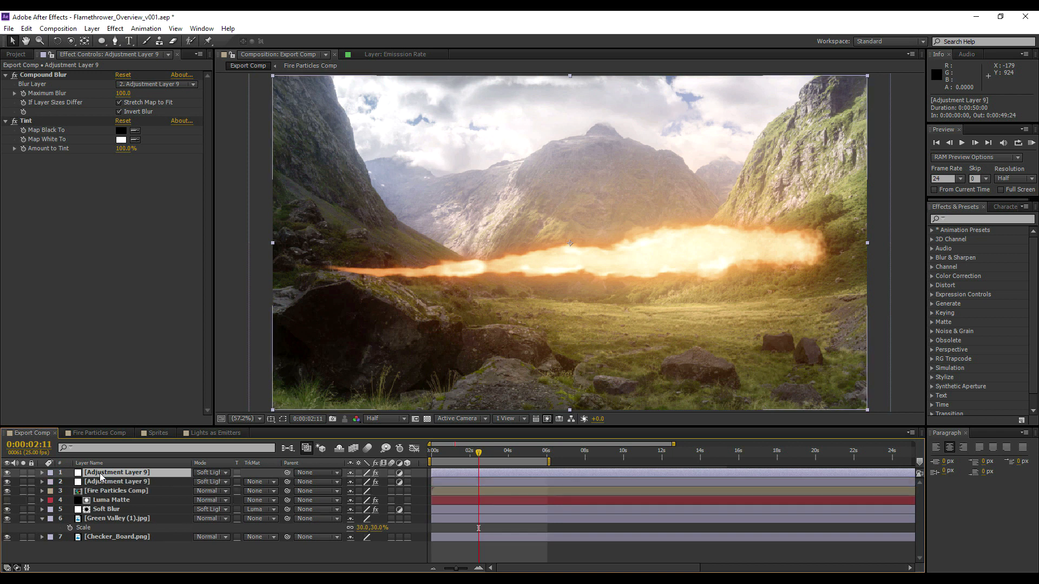
{"action": "left_click", "coordinate": [217, 474]}
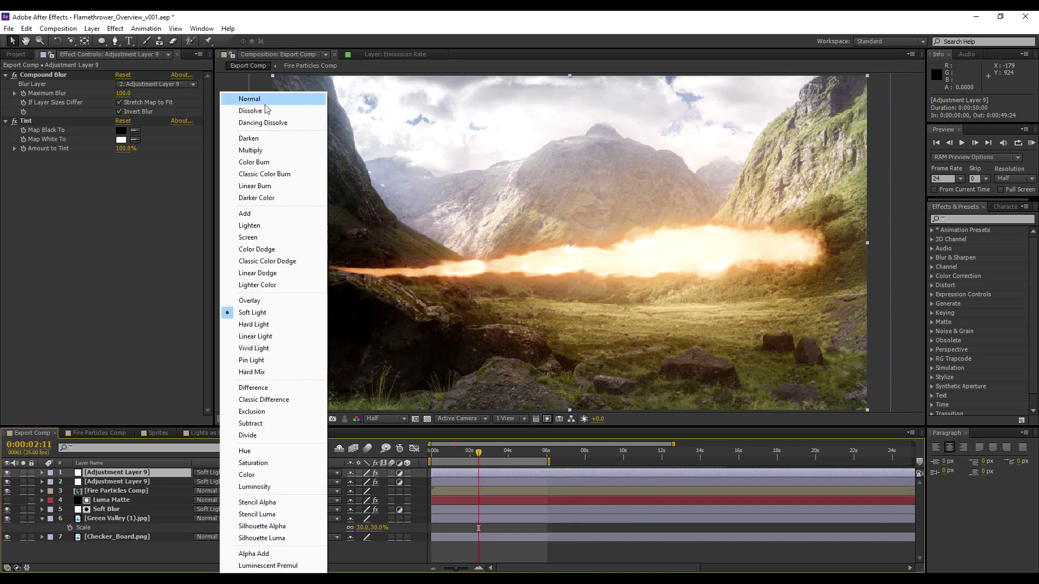
{"action": "left_click", "coordinate": [262, 101]}
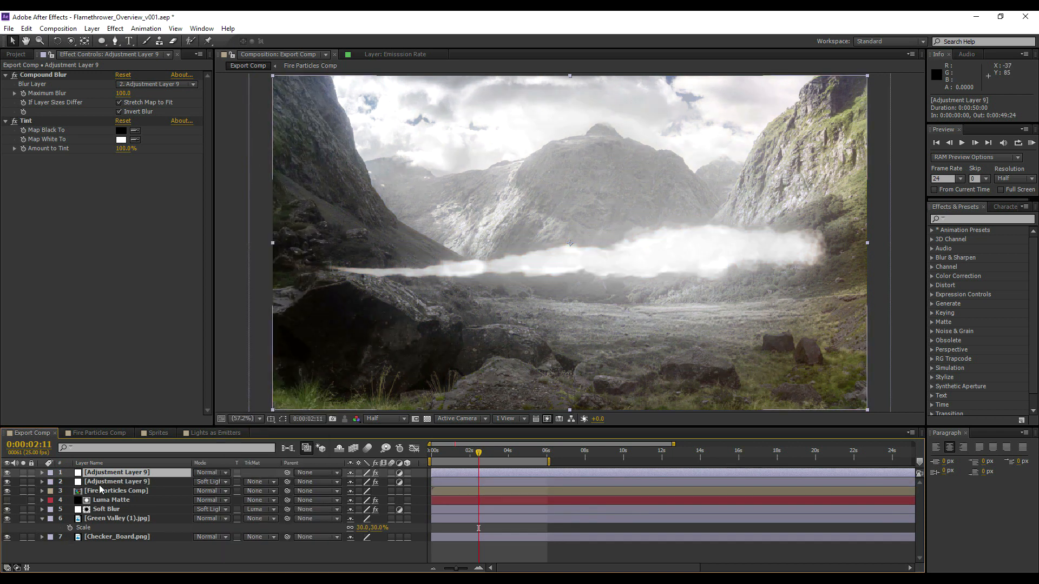
Set the Normal-mode copy's Compound Blur to use its own layer as Blur Layer, and move the copy directly below the Fire Particles Comp.
{"action": "left_click", "coordinate": [157, 85]}
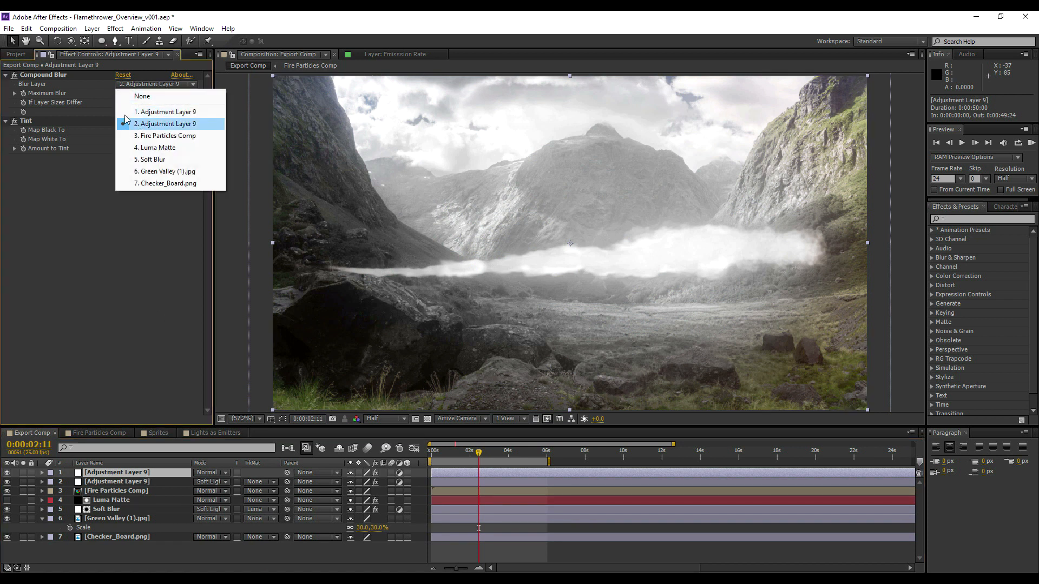
{"action": "left_click", "coordinate": [157, 112]}
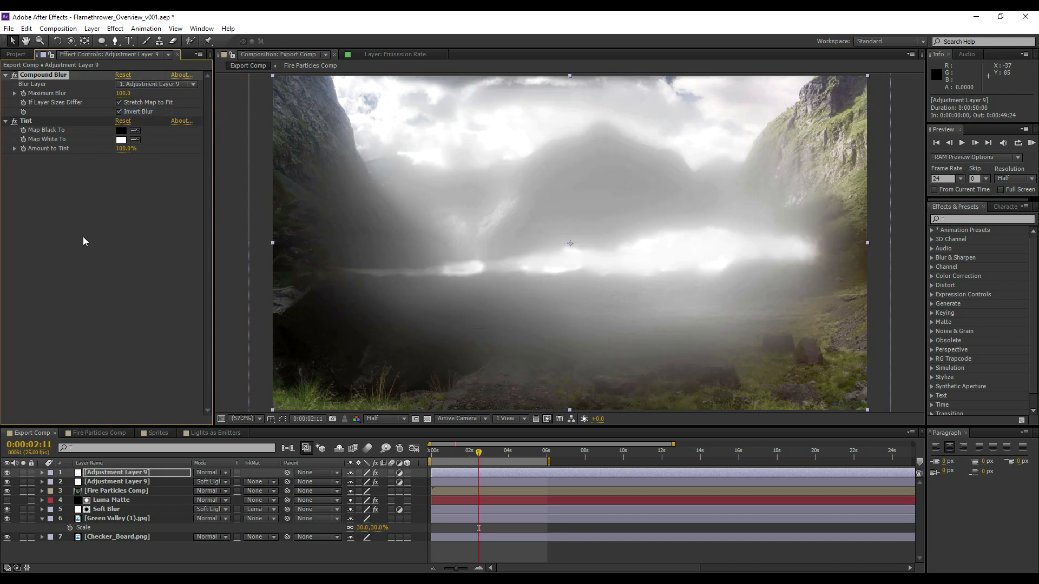
{"action": "left_click", "coordinate": [72, 244]}
{"action": "left_click", "coordinate": [101, 482]}
{"action": "left_click", "coordinate": [99, 474]}
{"action": "left_click_drag", "start_coordinate": [98, 475], "coordinate": [117, 502]}
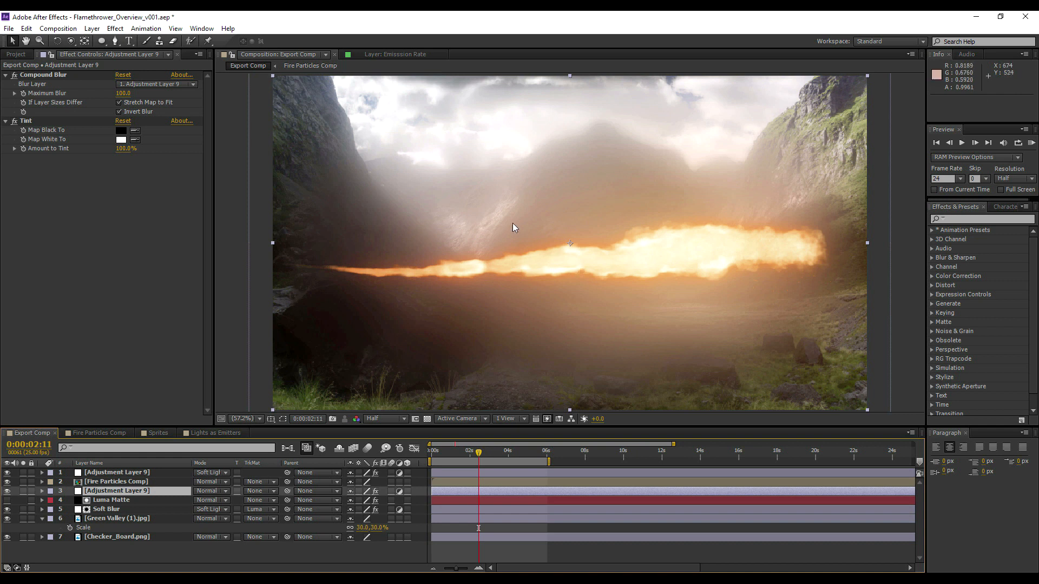
Reduce the Amount to Tint on the adjustment layer below the Fire Particles Comp to 53% and hide that layer.
{"action": "left_click", "coordinate": [5, 496]}
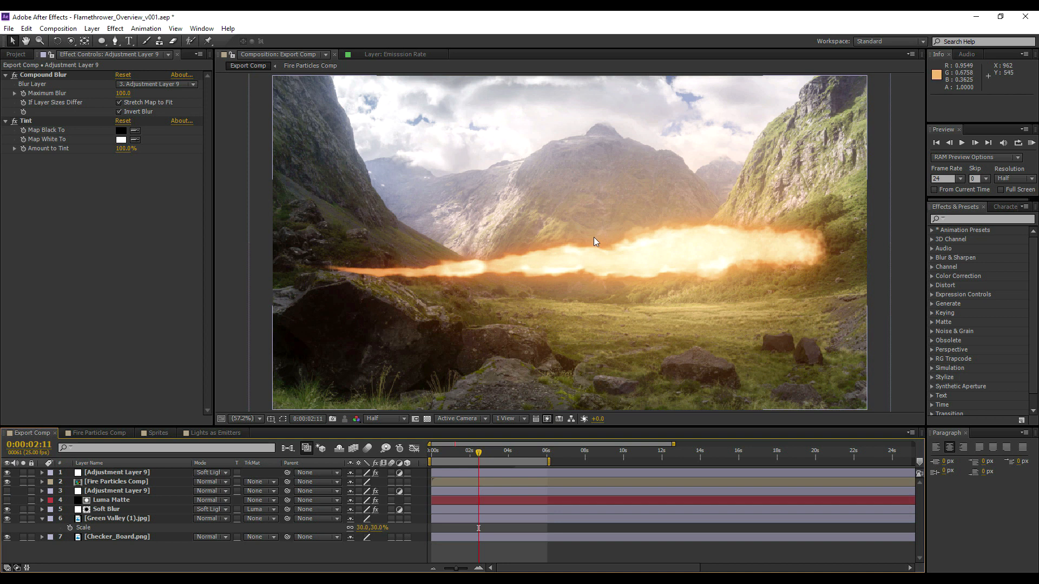
{"action": "scroll", "coordinate": [547, 247], "scroll_direction": "up", "scroll_amount": 3}
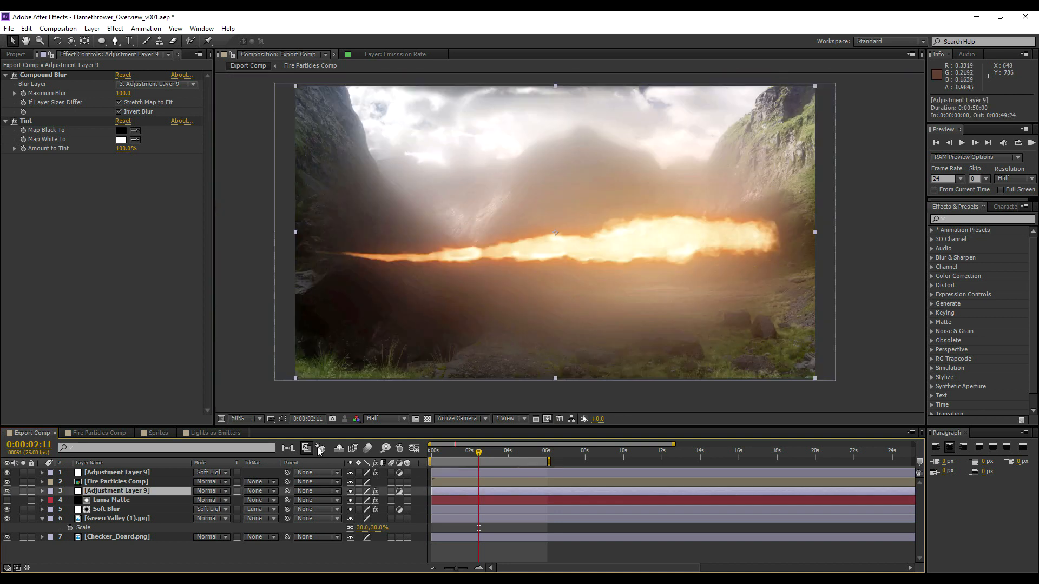
{"action": "left_click_drag", "start_coordinate": [121, 148], "coordinate": [93, 149]}
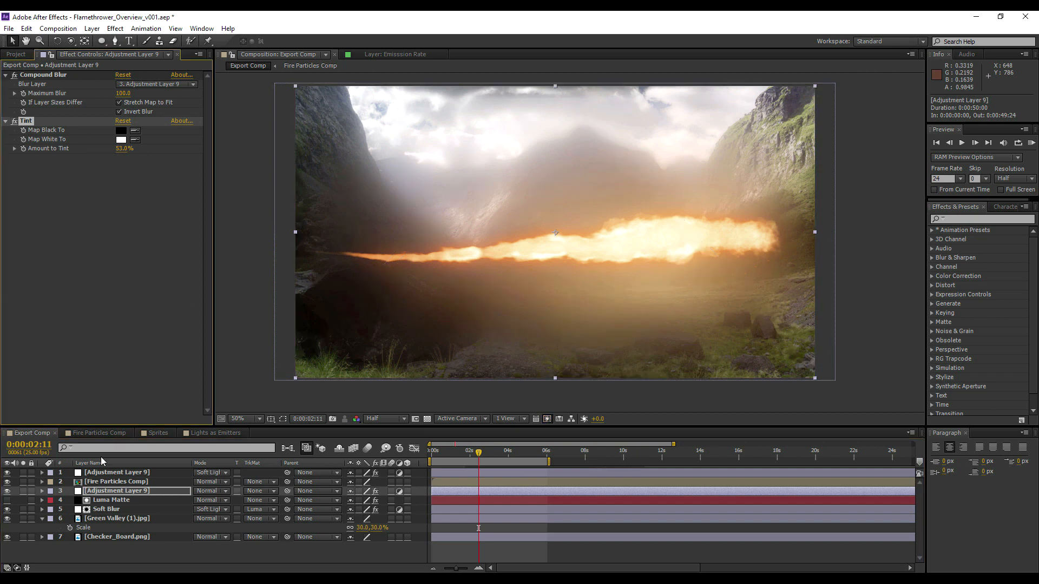
{"action": "left_click", "coordinate": [7, 491]}
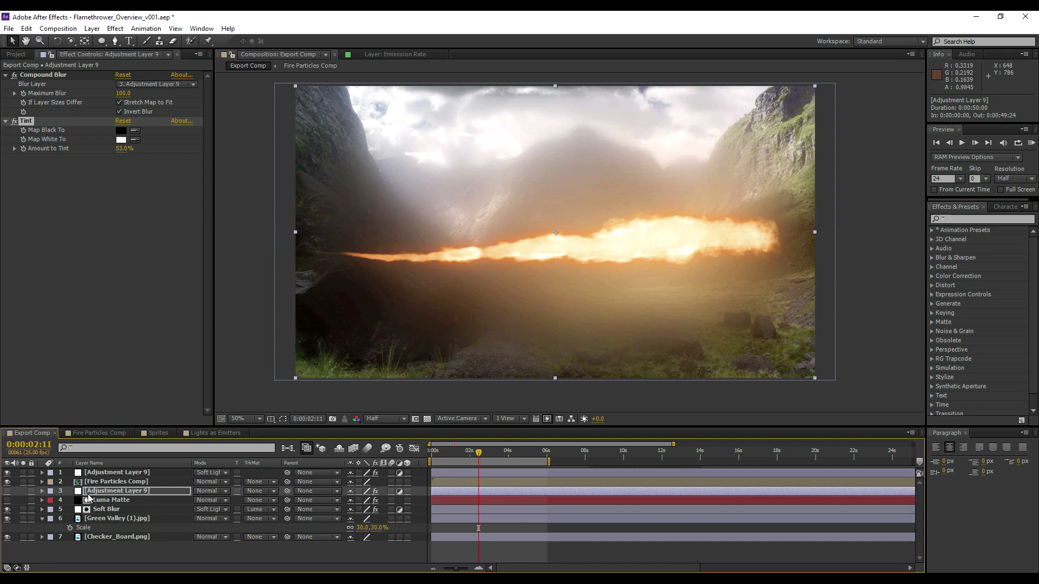
Duplicate the Fire Particles Comp layer and solo the lower copy.
{"action": "left_click", "coordinate": [104, 482]}
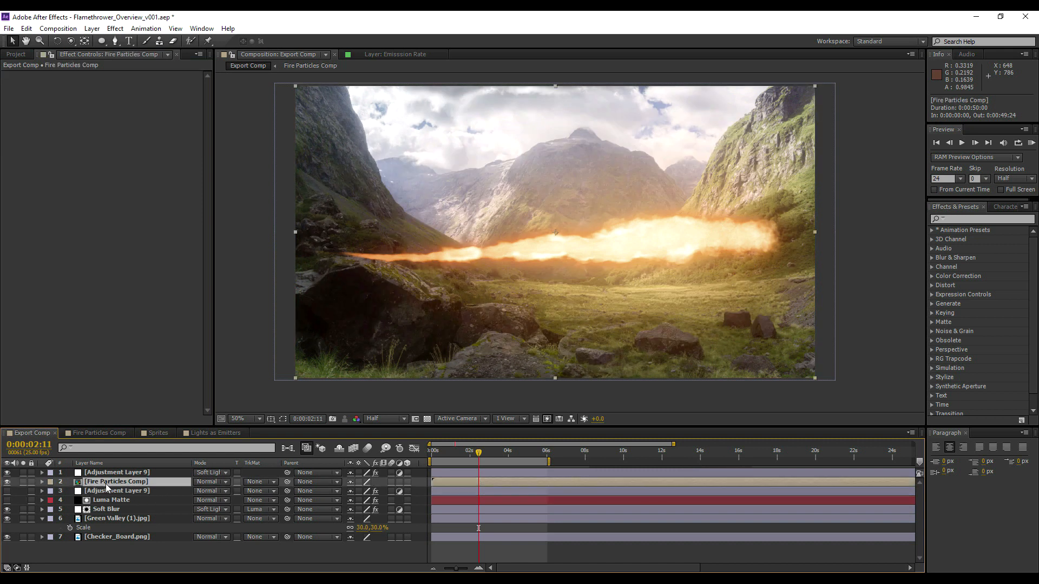
{"action": "key", "text": "ctrl+d"}
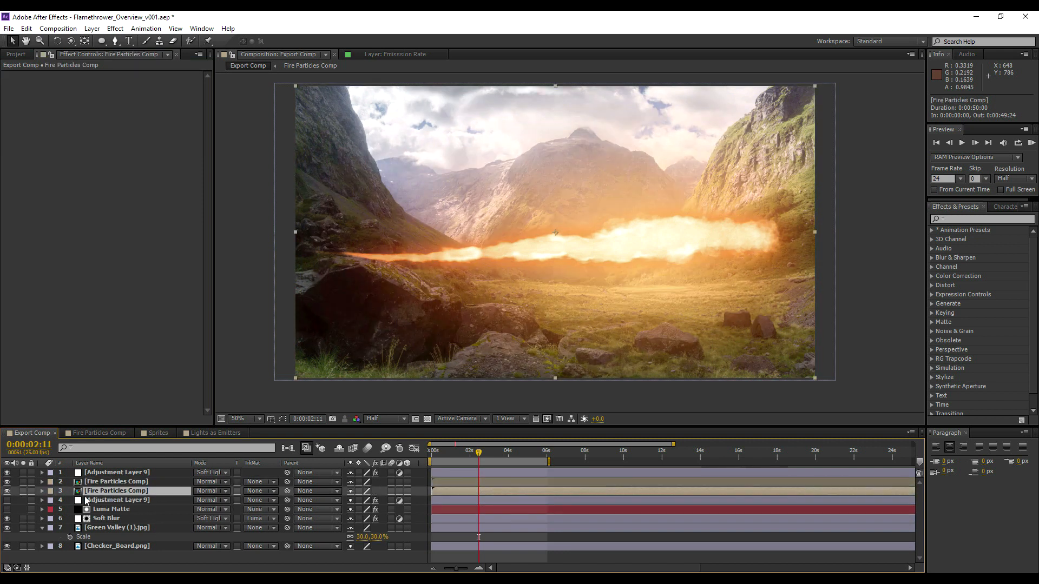
{"action": "left_click", "coordinate": [7, 491]}
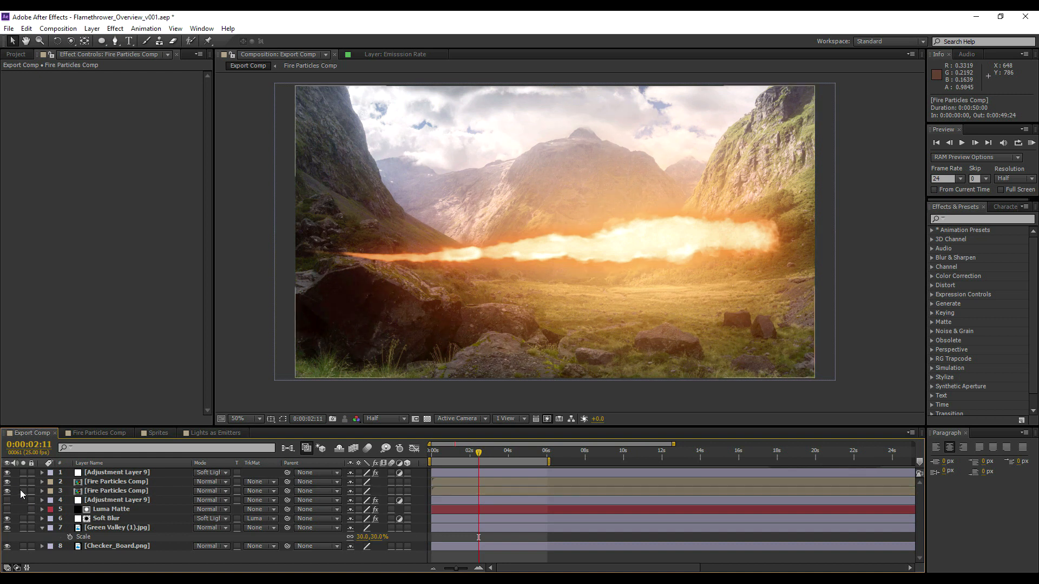
{"action": "left_click", "coordinate": [23, 490]}
Apply Fast Blur to the soloed Fire Particles Comp copy and raise its Blurriness to about 97.
{"action": "right_click", "coordinate": [103, 489]}
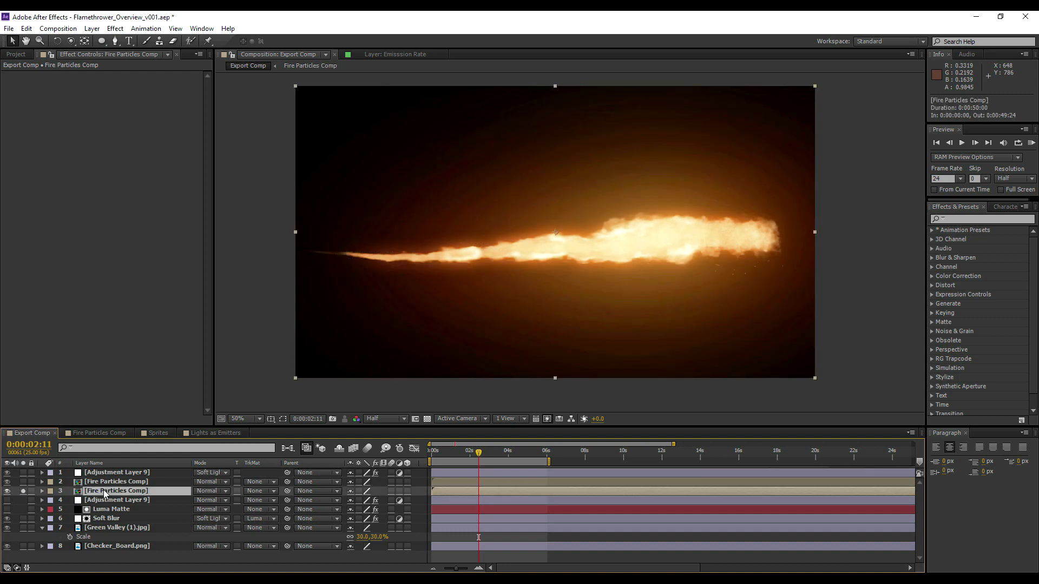
{"action": "mouse_move", "coordinate": [168, 241]}
{"action": "mouse_move", "coordinate": [318, 303]}
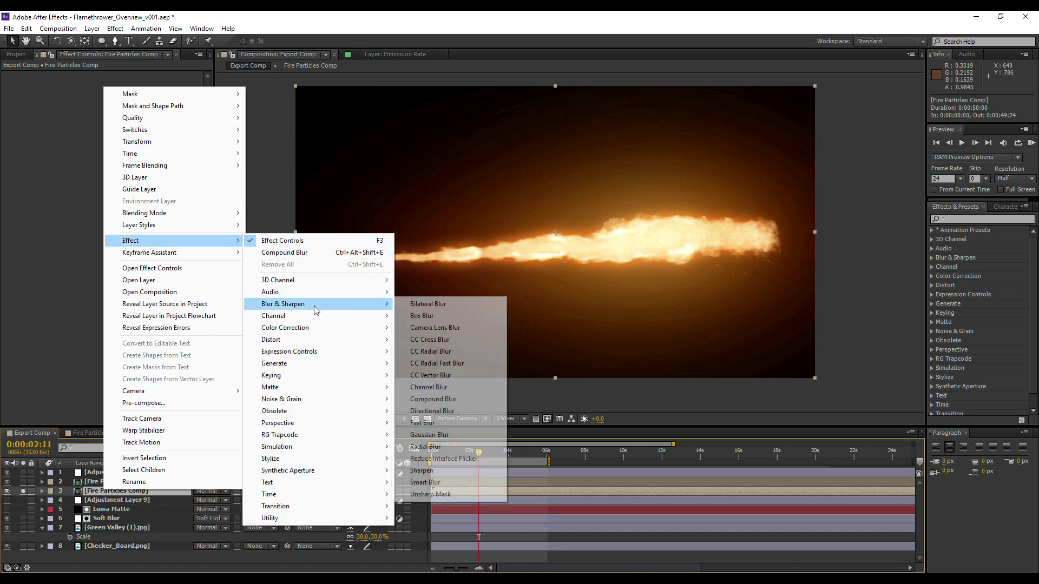
{"action": "left_click", "coordinate": [428, 423]}
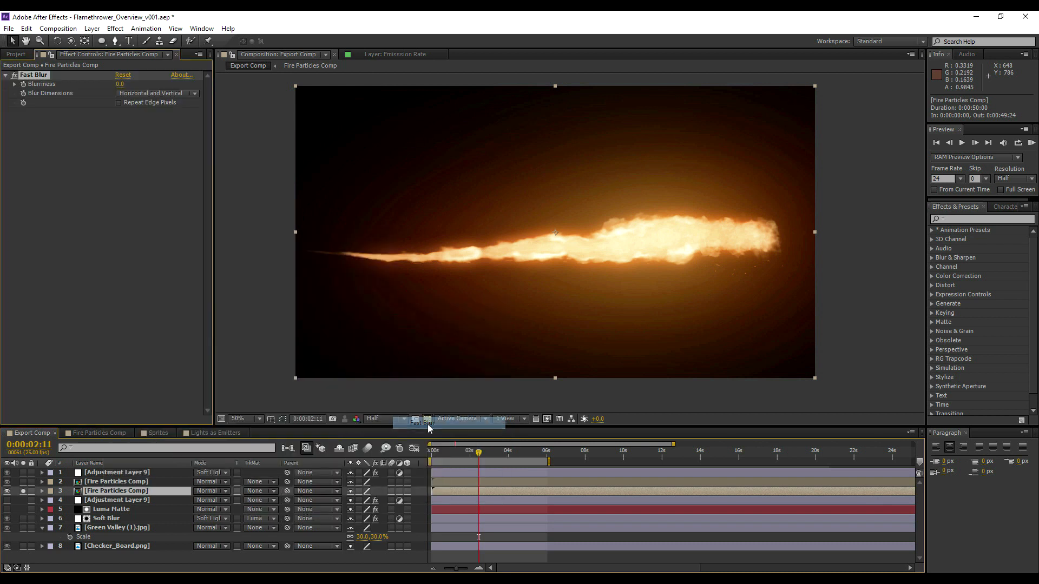
{"action": "left_click_drag", "start_coordinate": [137, 84], "coordinate": [186, 99]}
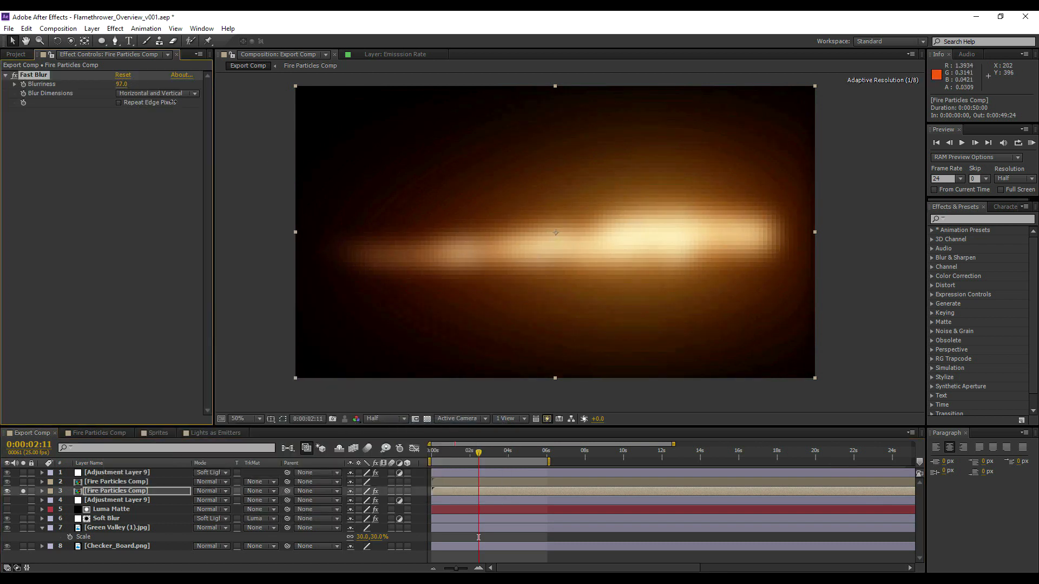
Try a Glow effect on the soloed Fire Particles Comp copy.
{"action": "left_click", "coordinate": [114, 28]}
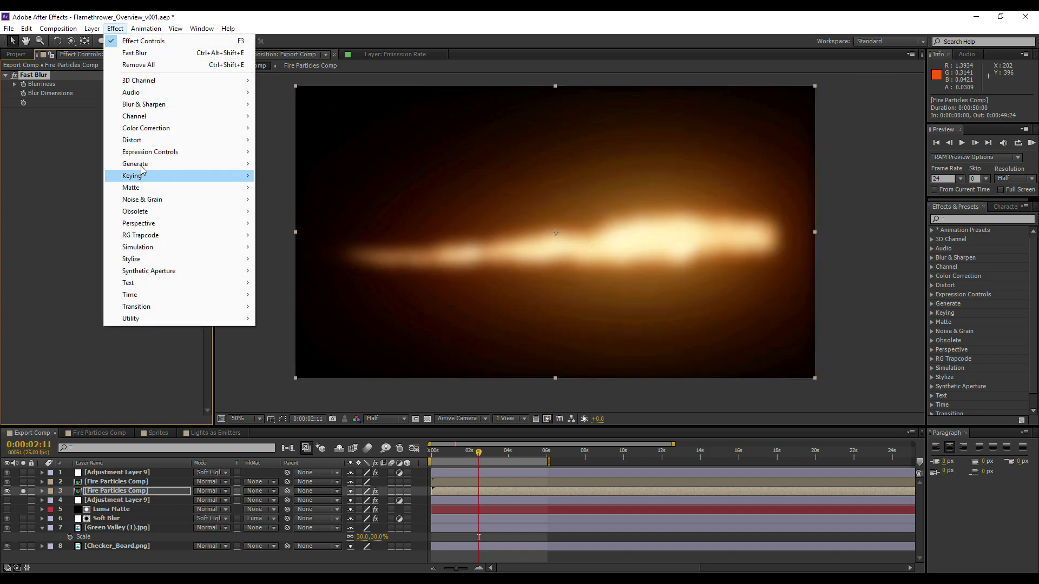
{"action": "mouse_move", "coordinate": [150, 265]}
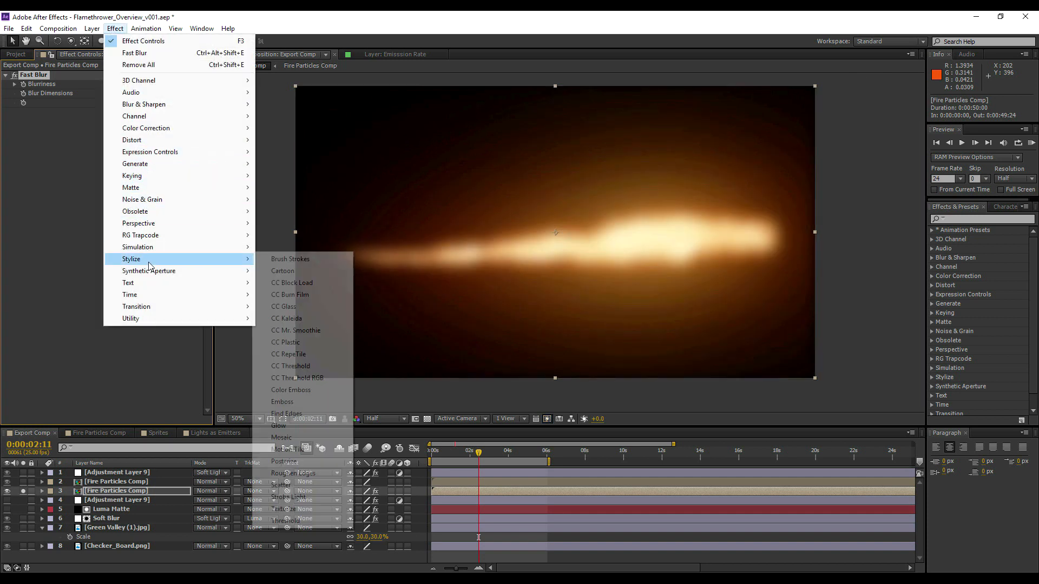
{"action": "left_click", "coordinate": [280, 425]}
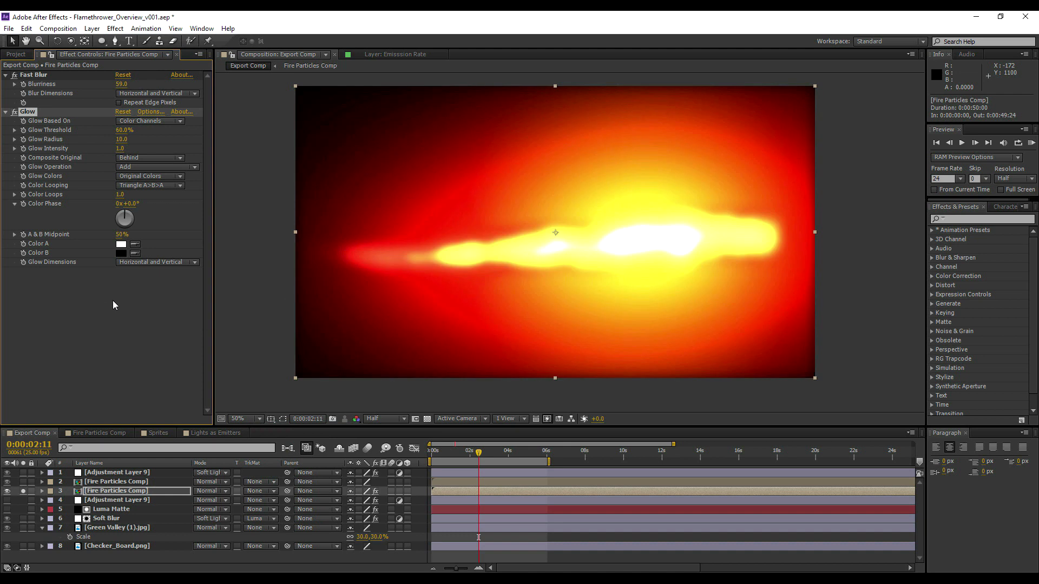
Apply a Tint effect to the soloed Fire Particles Comp copy.
{"action": "right_click", "coordinate": [109, 312]}
{"action": "mouse_move", "coordinate": [172, 108]}
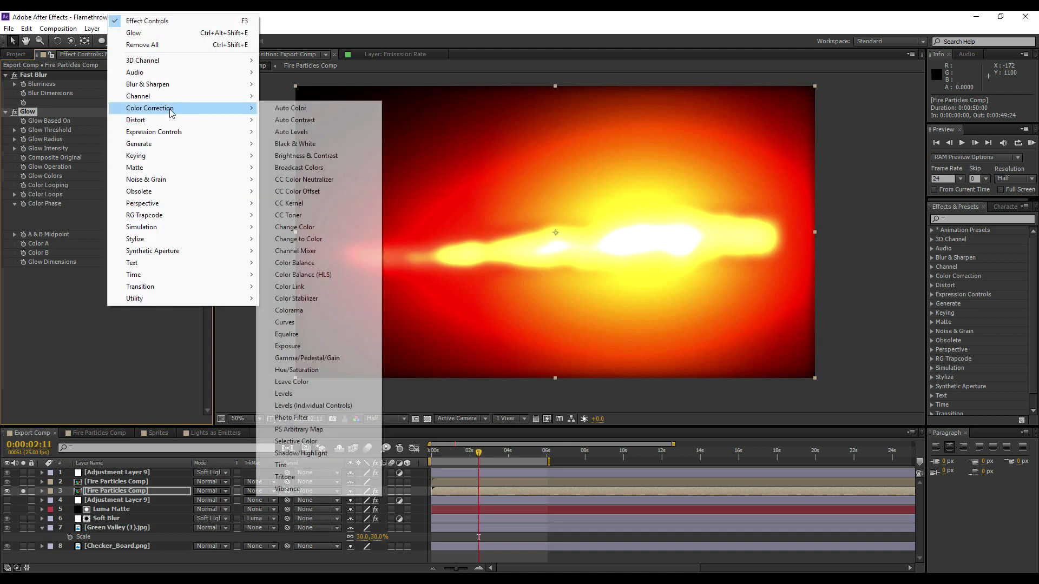
{"action": "left_click", "coordinate": [292, 469]}
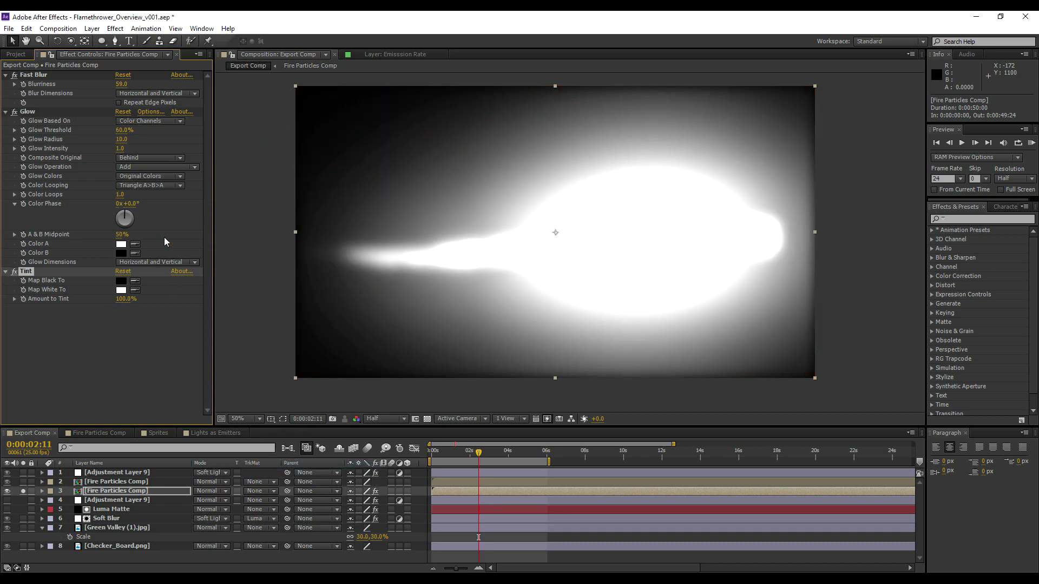
Place Fast Blur after Glow and set the Glow Radius to 317 and Glow Intensity to 0.8.
{"action": "left_click_drag", "start_coordinate": [30, 75], "coordinate": [40, 207]}
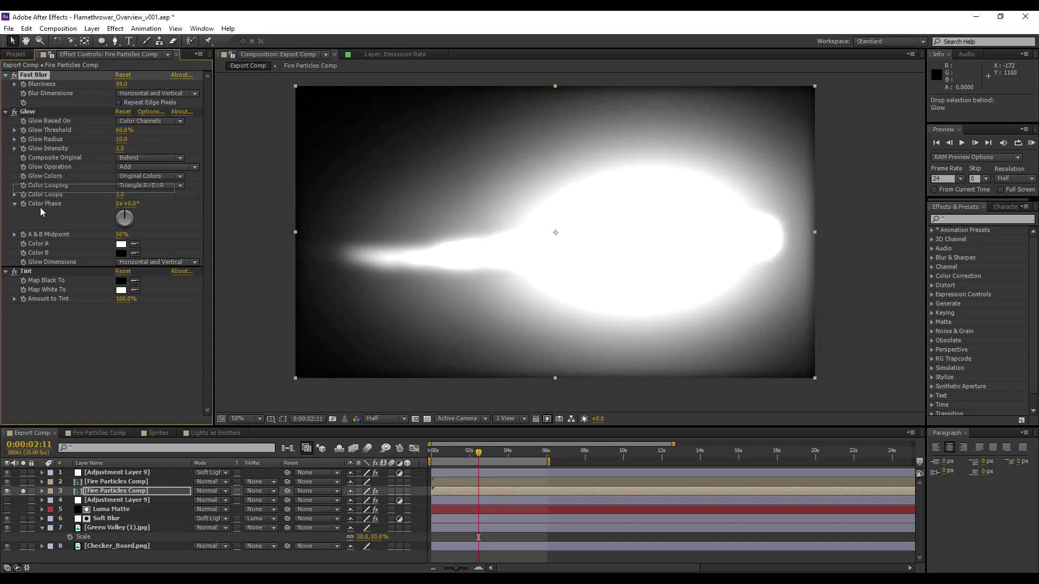
{"action": "left_click_drag", "start_coordinate": [121, 102], "coordinate": [242, 107]}
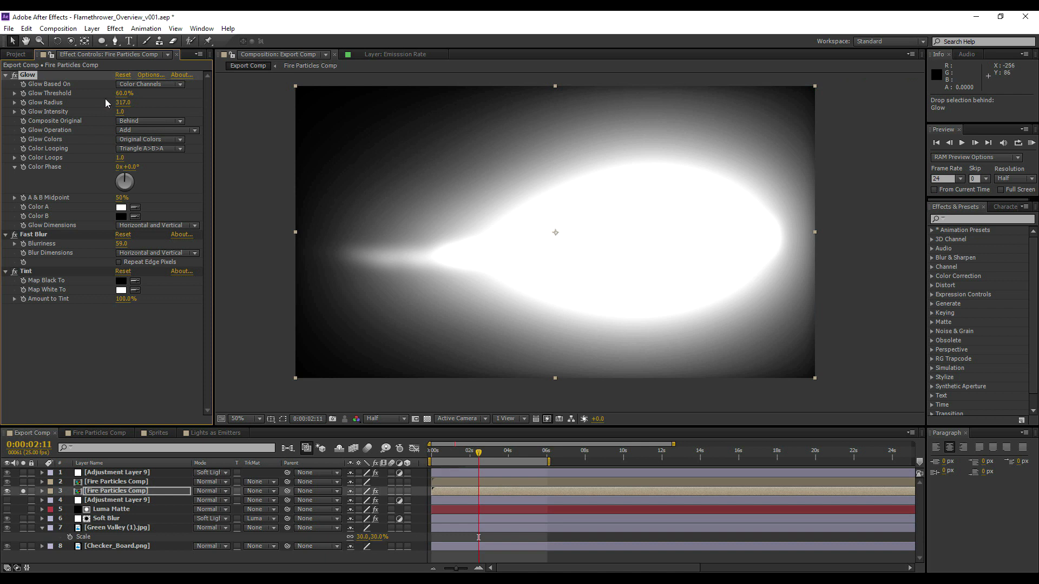
{"action": "left_click_drag", "start_coordinate": [106, 112], "coordinate": [102, 112]}
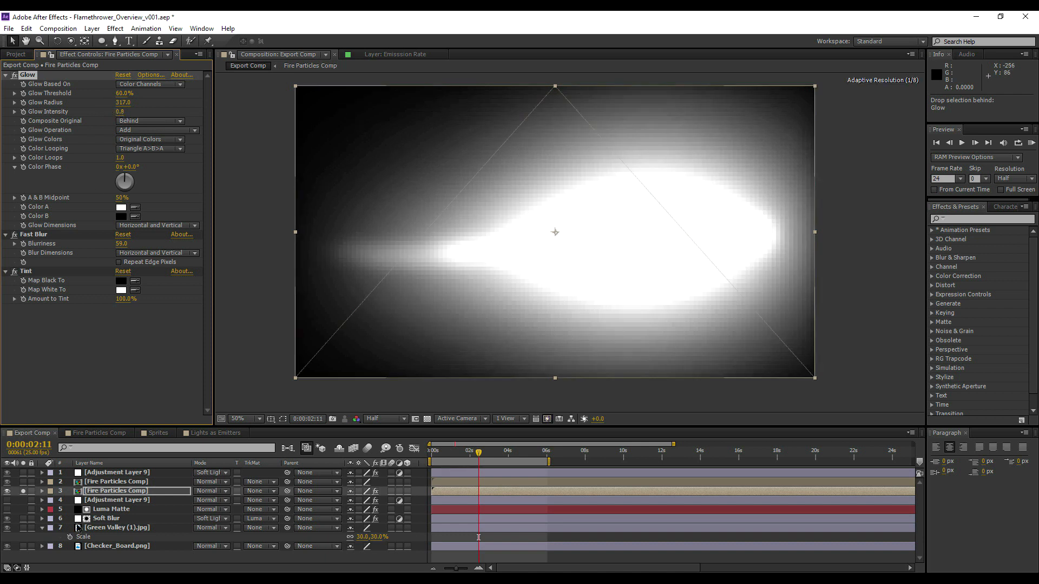
Unsolo the blurred Fire Particles Comp copy and use it as Luma Matte for the visible adjustment layer directly below it.
{"action": "left_click", "coordinate": [23, 492]}
{"action": "left_click", "coordinate": [7, 491]}
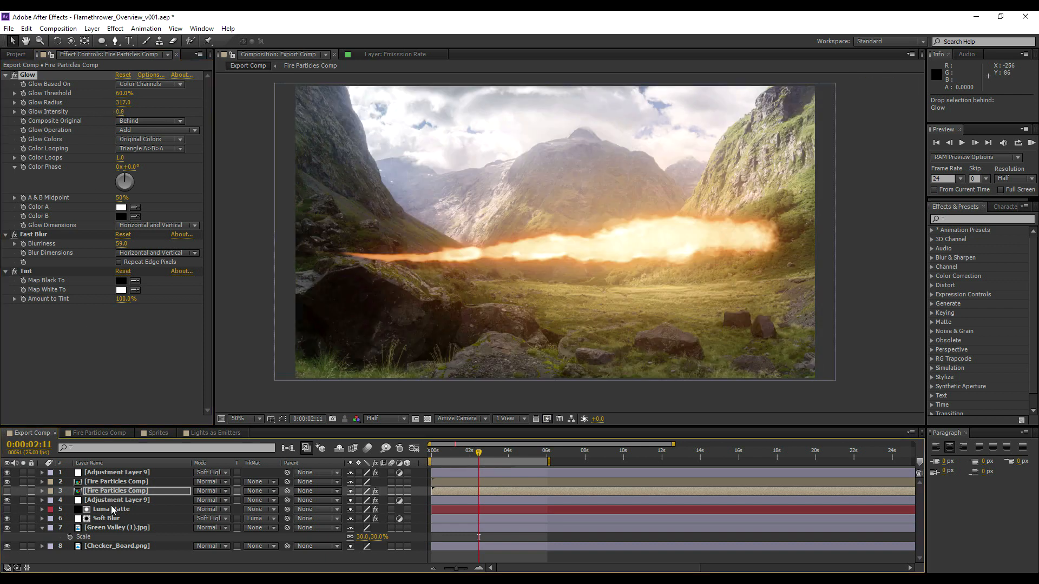
{"action": "left_click", "coordinate": [112, 500]}
{"action": "left_click", "coordinate": [258, 510]}
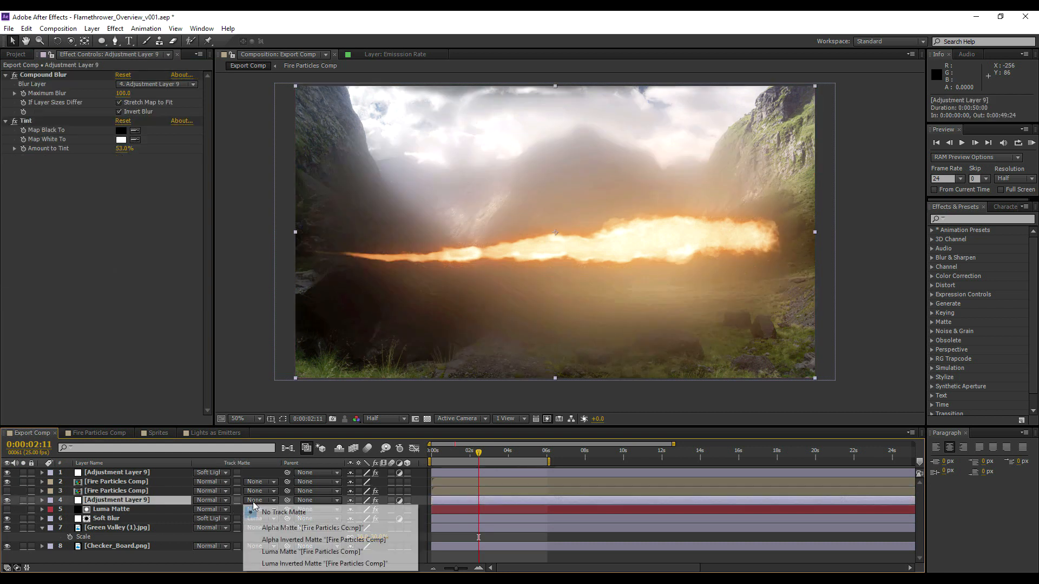
{"action": "left_click", "coordinate": [288, 553]}
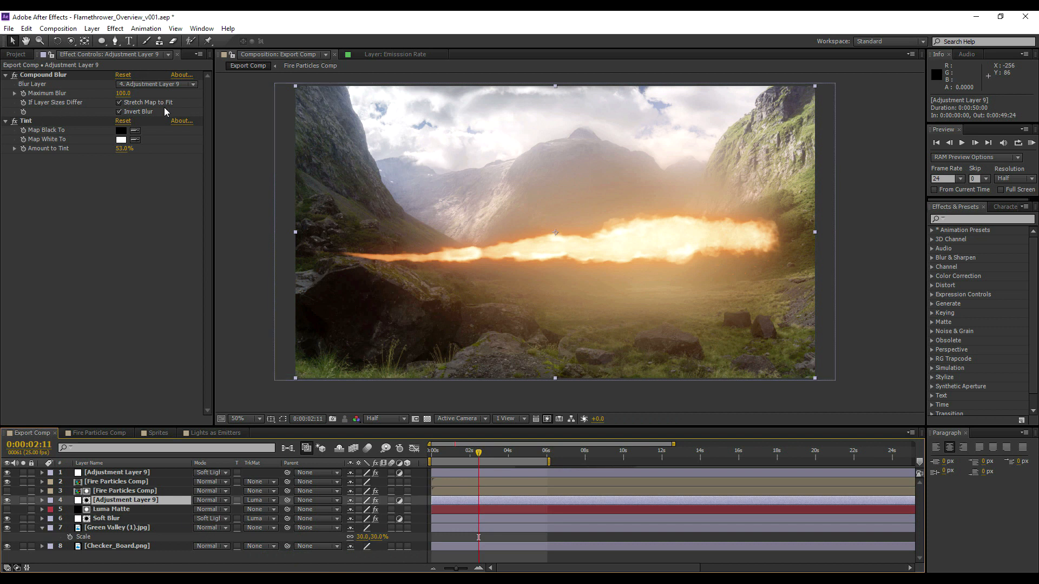
Delete the Glow effect from the Fire Particles Comp copy that serves as the matte.
{"action": "left_click", "coordinate": [100, 491]}
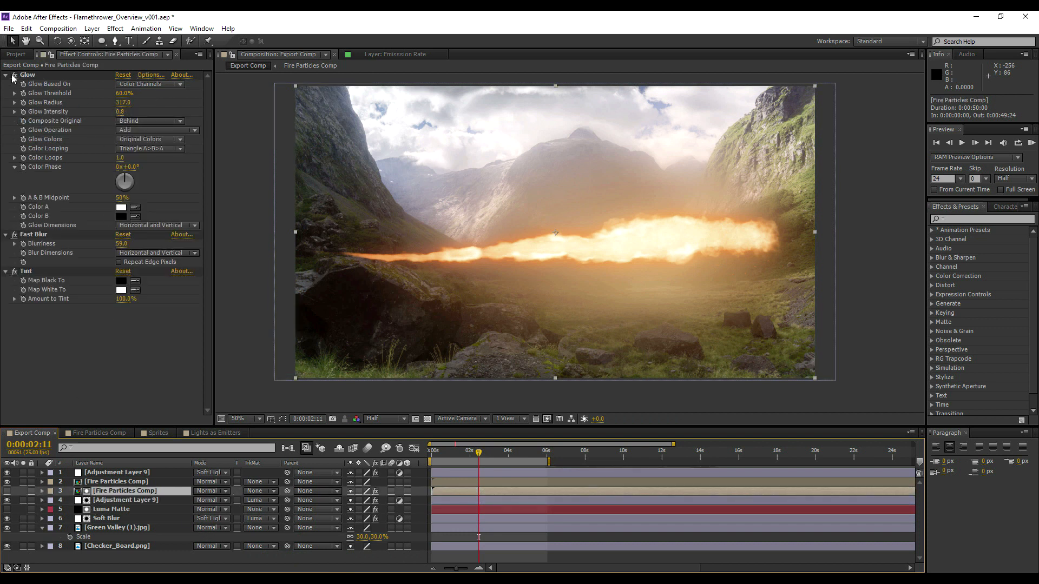
{"action": "left_click", "coordinate": [14, 76]}
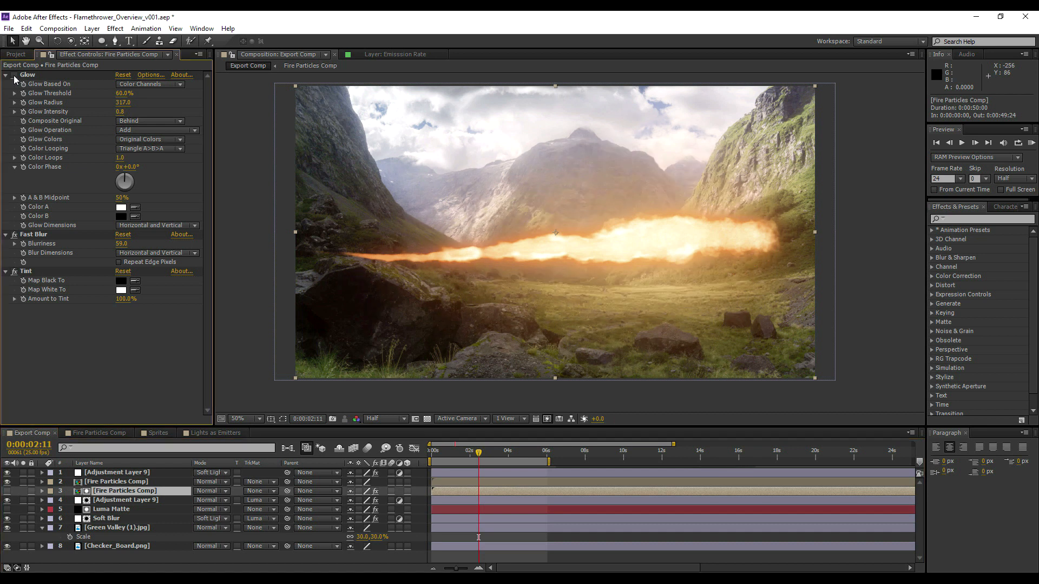
{"action": "left_click", "coordinate": [7, 500]}
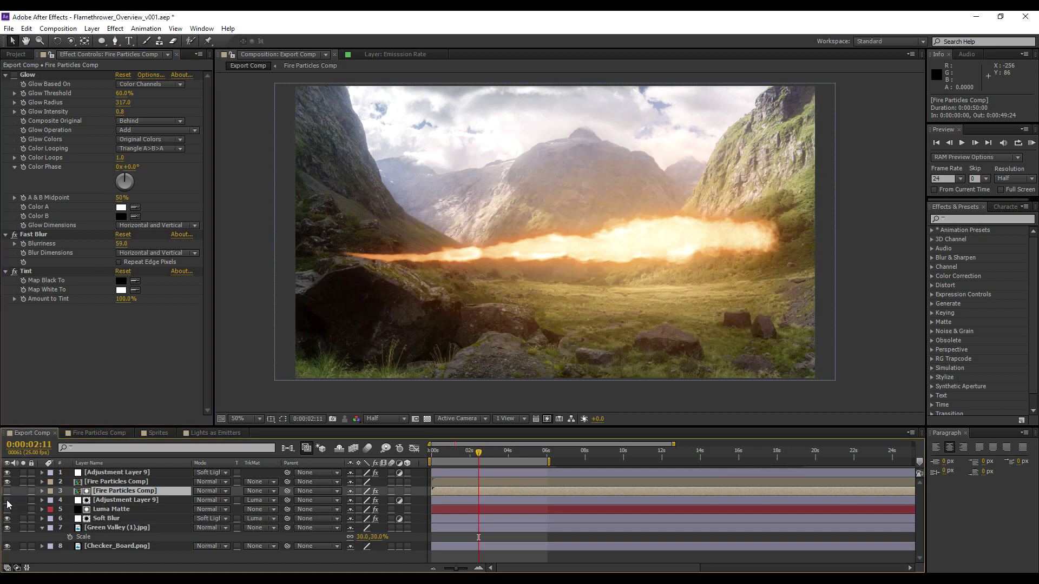
{"action": "left_click", "coordinate": [7, 501]}
{"action": "left_click", "coordinate": [28, 76]}
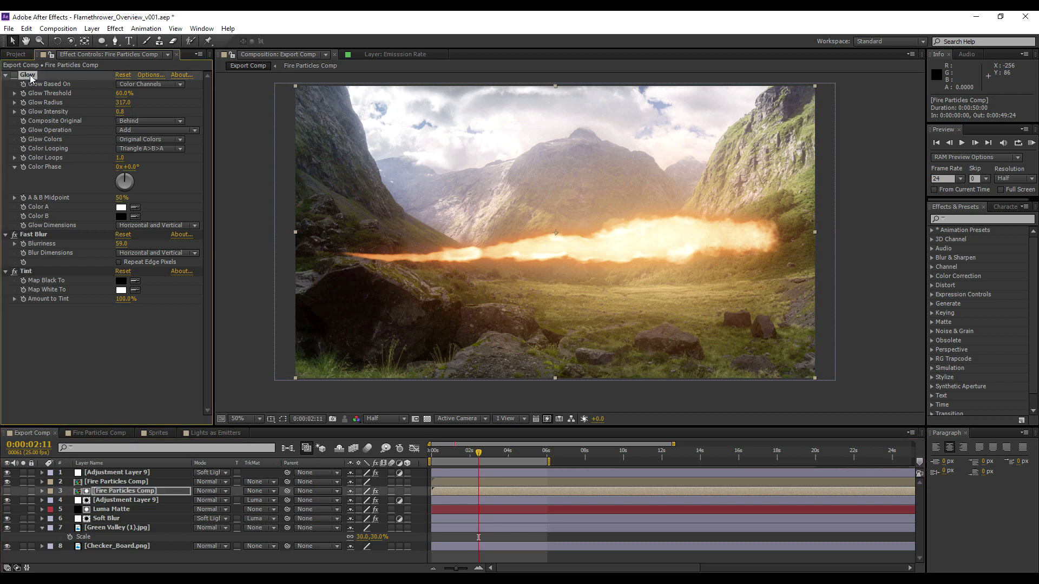
{"action": "key", "text": "Delete"}
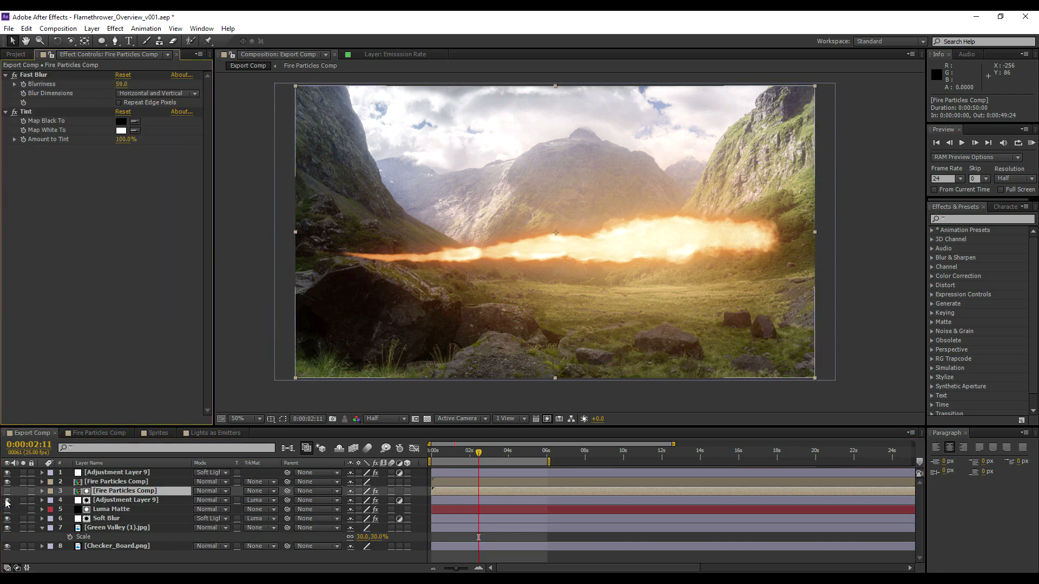
Hide the main Fire Particles Comp and compare the valley background with and without the matted blur adjustment layer.
{"action": "key", "text": "period"}
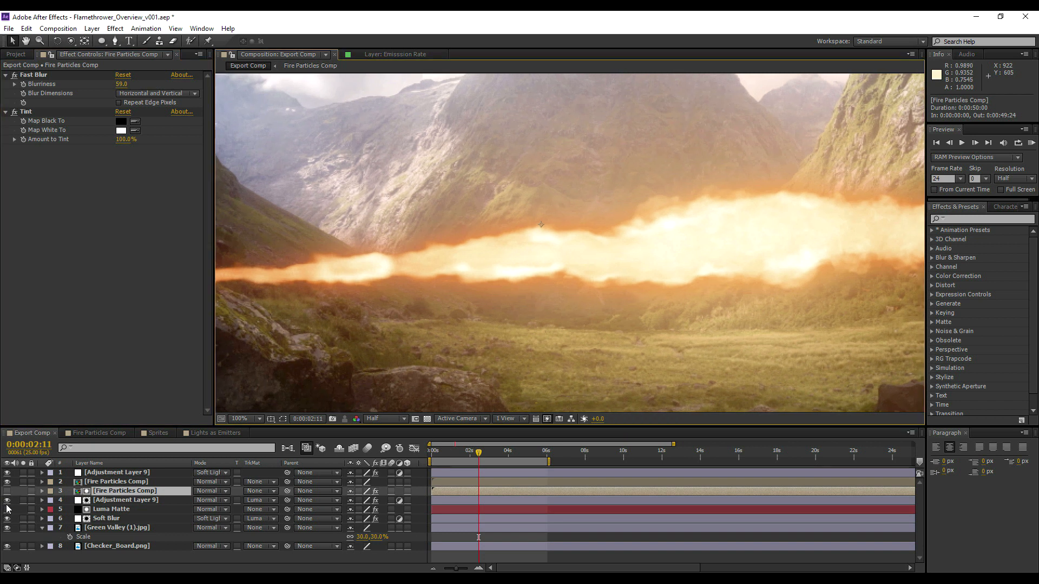
{"action": "left_click", "coordinate": [9, 485]}
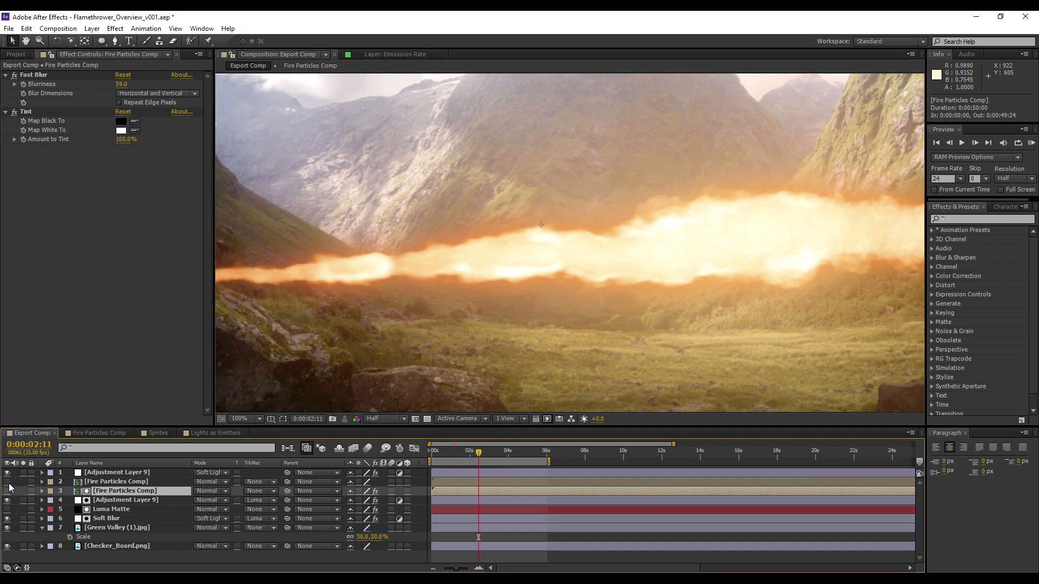
{"action": "scroll", "coordinate": [540, 313], "scroll_direction": "down", "scroll_amount": 1}
{"action": "scroll", "coordinate": [540, 313], "scroll_direction": "up", "scroll_amount": 1}
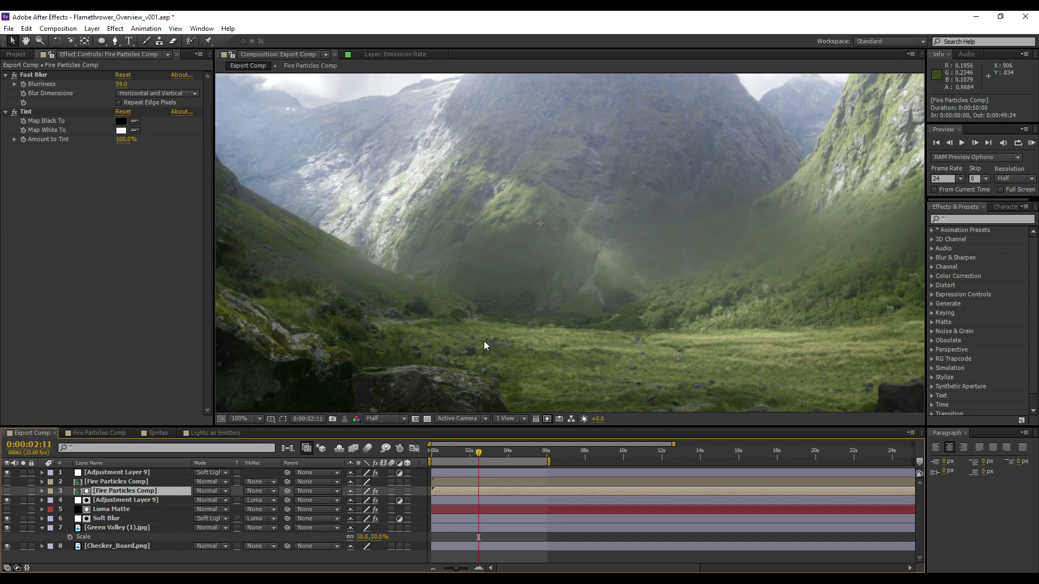
{"action": "left_click", "coordinate": [8, 502]}
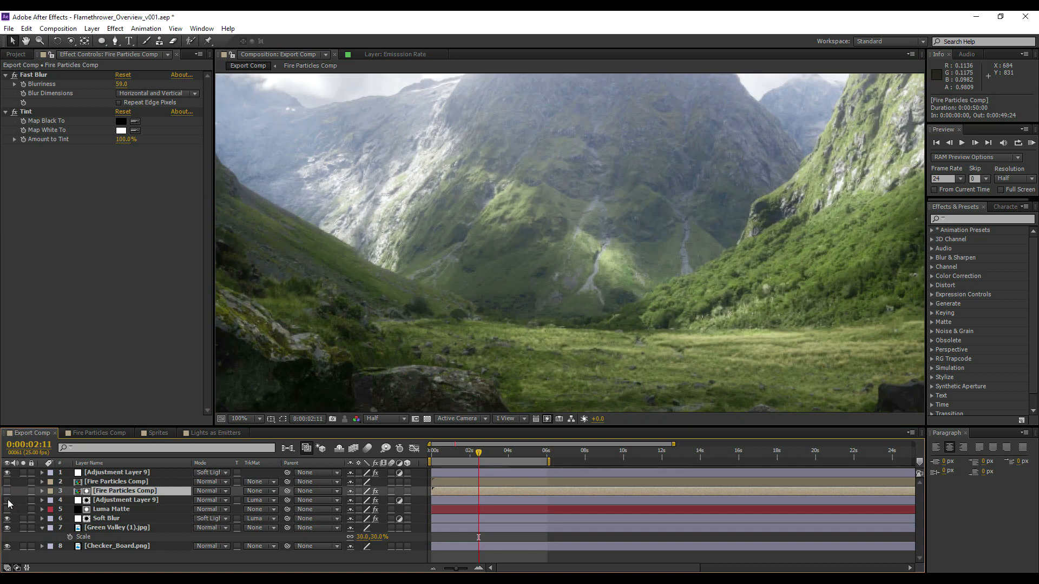
{"action": "left_click", "coordinate": [9, 502]}
{"action": "left_click", "coordinate": [8, 502]}
{"action": "left_click", "coordinate": [8, 502]}
{"action": "mouse_move", "coordinate": [615, 245]}
{"action": "left_mouse_down"}
{"action": "mouse_move", "coordinate": [387, 282]}
{"action": "mouse_move", "coordinate": [602, 260]}
{"action": "mouse_move", "coordinate": [618, 233]}
{"action": "left_mouse_up"}
{"action": "left_click_drag", "start_coordinate": [756, 226], "coordinate": [619, 262]}
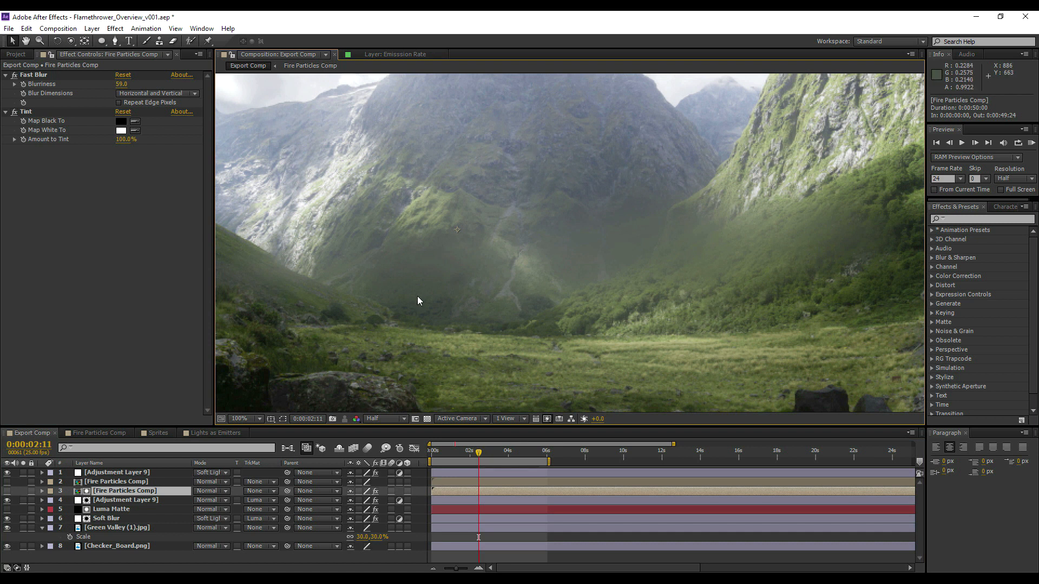
{"action": "left_click", "coordinate": [7, 491]}
{"action": "left_click", "coordinate": [7, 492]}
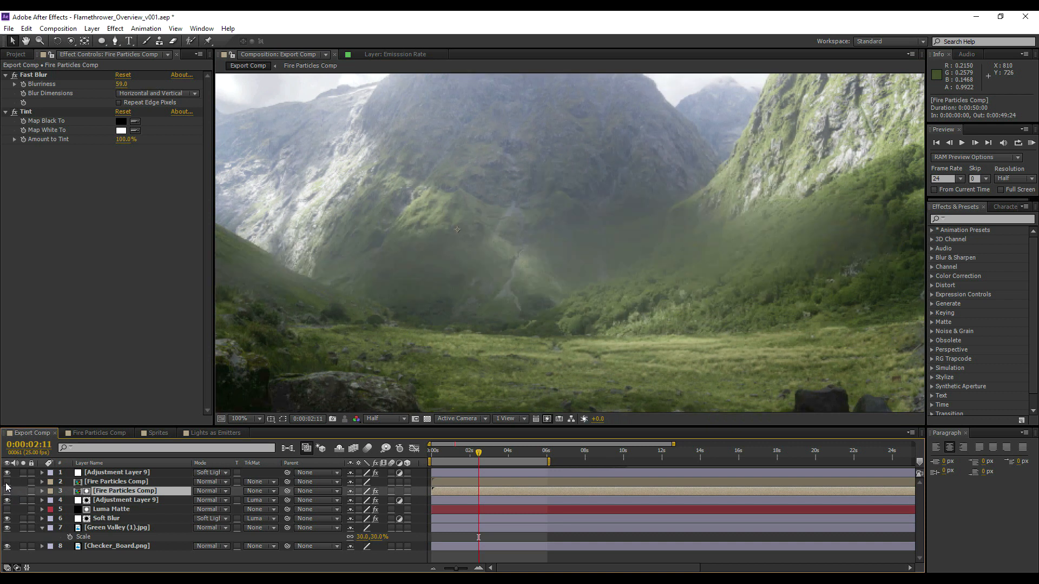
Show the main Fire Particles Comp again and examine the matted blur around the flames with its adjustment layer on and off.
{"action": "left_click", "coordinate": [6, 482]}
{"action": "scroll", "coordinate": [537, 301], "scroll_direction": "down", "scroll_amount": 1}
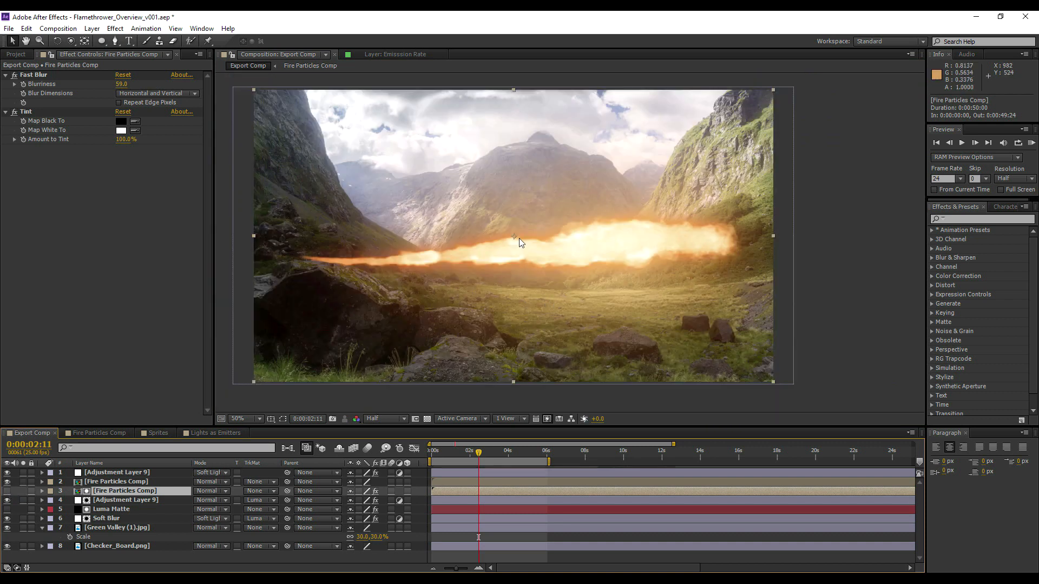
{"action": "scroll", "coordinate": [519, 238], "scroll_direction": "up", "scroll_amount": 1}
{"action": "left_click", "coordinate": [7, 502]}
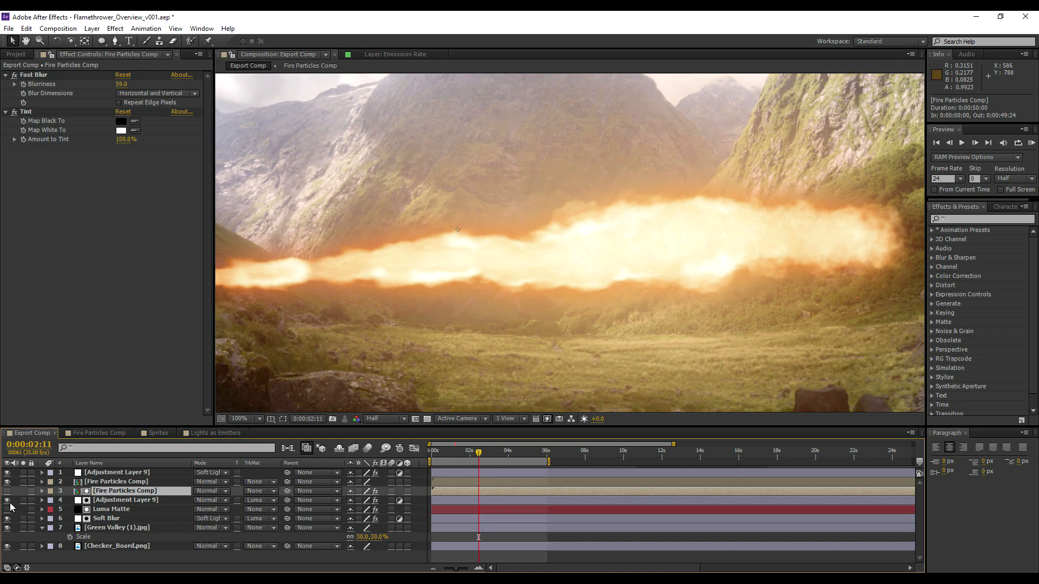
{"action": "left_click", "coordinate": [7, 500]}
{"action": "left_click", "coordinate": [7, 500]}
{"action": "left_click", "coordinate": [7, 500]}
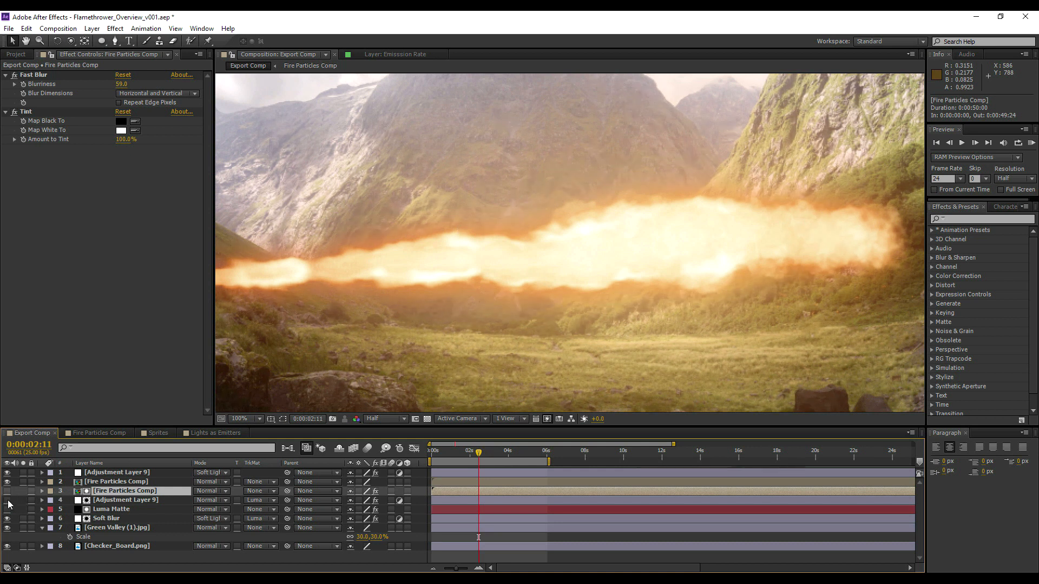
{"action": "scroll", "coordinate": [467, 320], "scroll_direction": "up", "scroll_amount": 2}
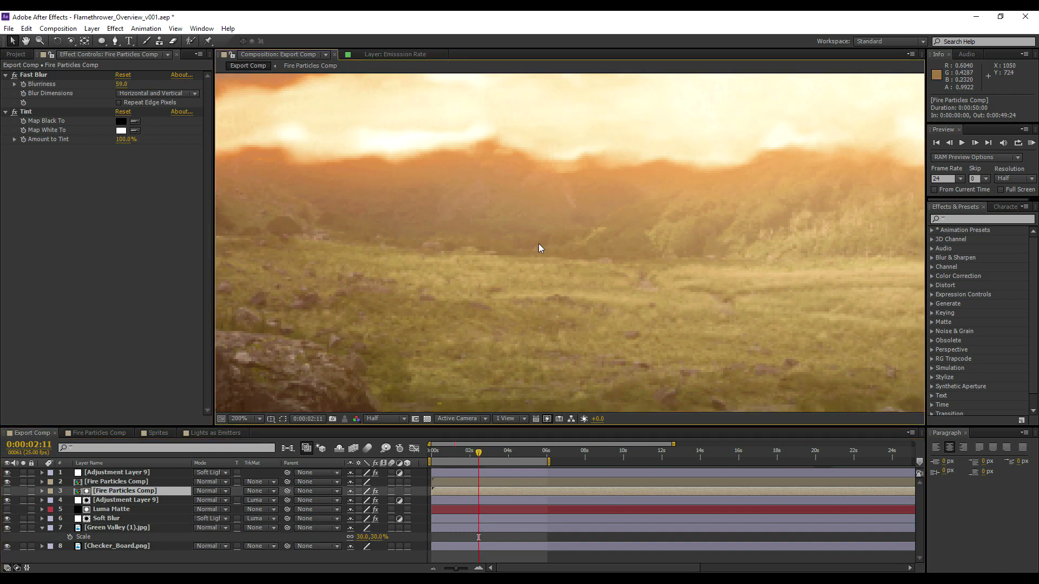
{"action": "scroll", "coordinate": [541, 244], "scroll_direction": "down", "scroll_amount": 2}
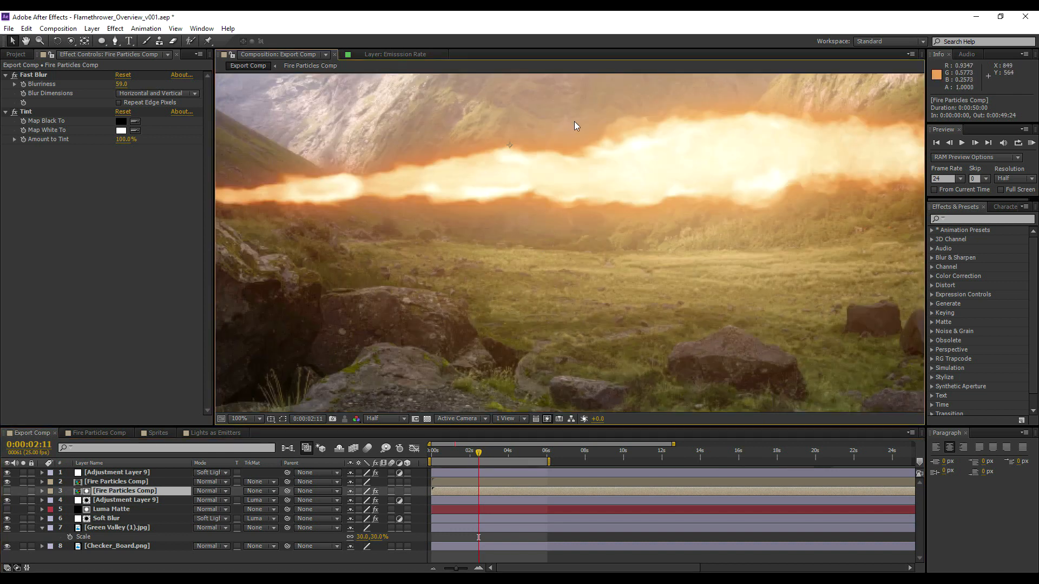
{"action": "scroll", "coordinate": [515, 211], "scroll_direction": "down", "scroll_amount": 4}
{"action": "scroll", "coordinate": [515, 208], "scroll_direction": "up", "scroll_amount": 2}
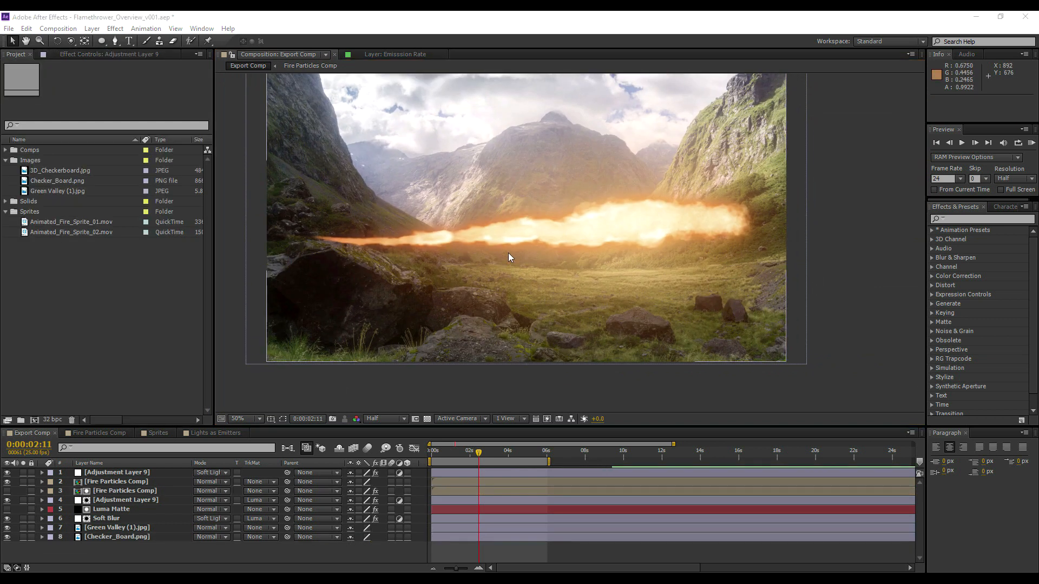
Create a new adjustment layer at the top of the Export Comp and hide it.
{"action": "right_click", "coordinate": [97, 550]}
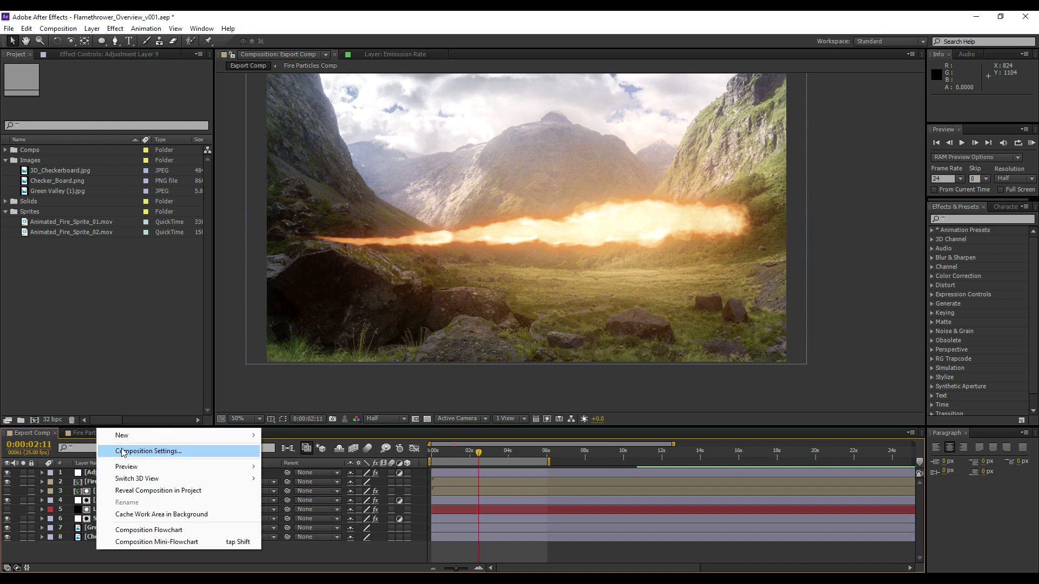
{"action": "mouse_move", "coordinate": [162, 435]}
{"action": "left_click", "coordinate": [302, 522]}
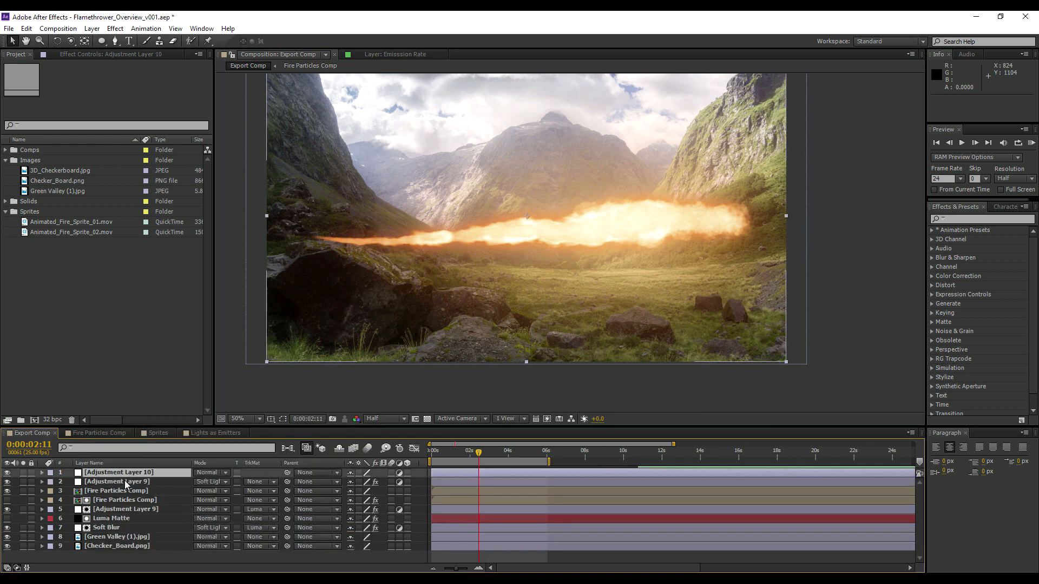
{"action": "left_click", "coordinate": [7, 473]}
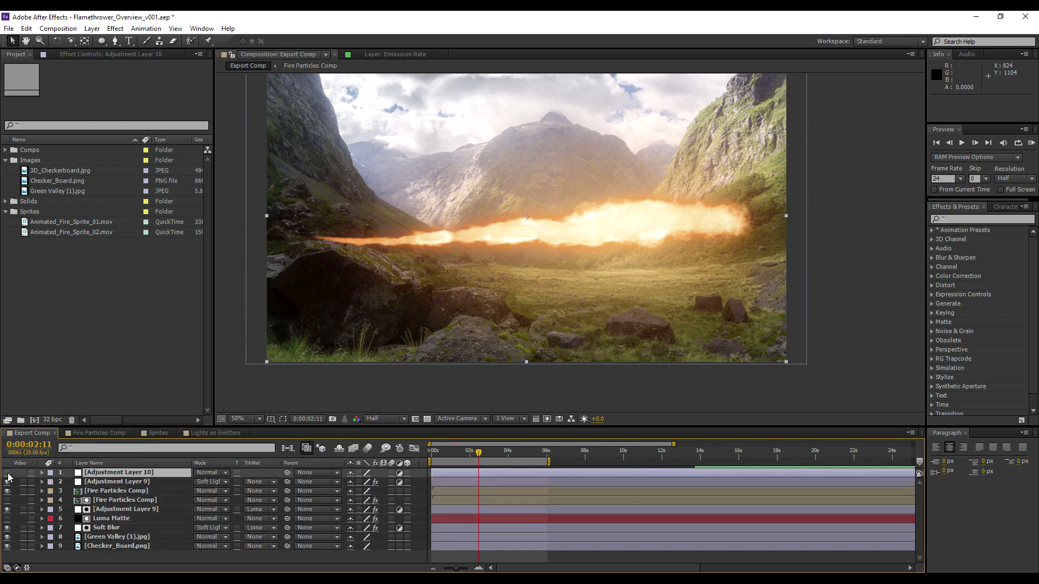
Rename the Soft Light Adjustment Layer 9 to "Compound Blur" and the Luma-matted one to "Background Blur".
{"action": "left_click", "coordinate": [103, 481]}
{"action": "left_click", "coordinate": [99, 57]}
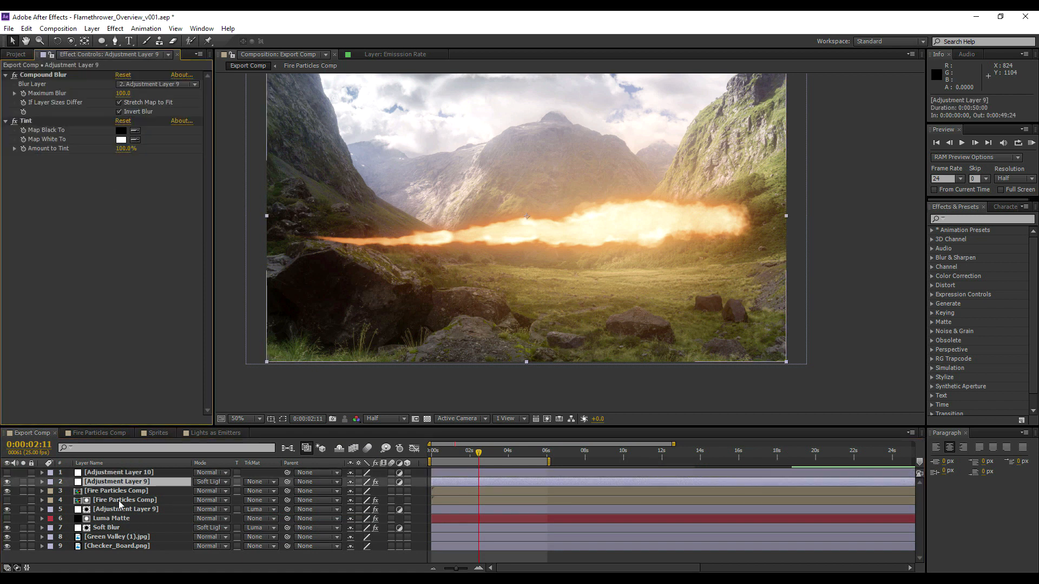
{"action": "left_click", "coordinate": [115, 483]}
{"action": "key", "text": "Return"}
{"action": "type", "text": "Compound Blur"}
{"action": "left_click", "coordinate": [104, 510]}
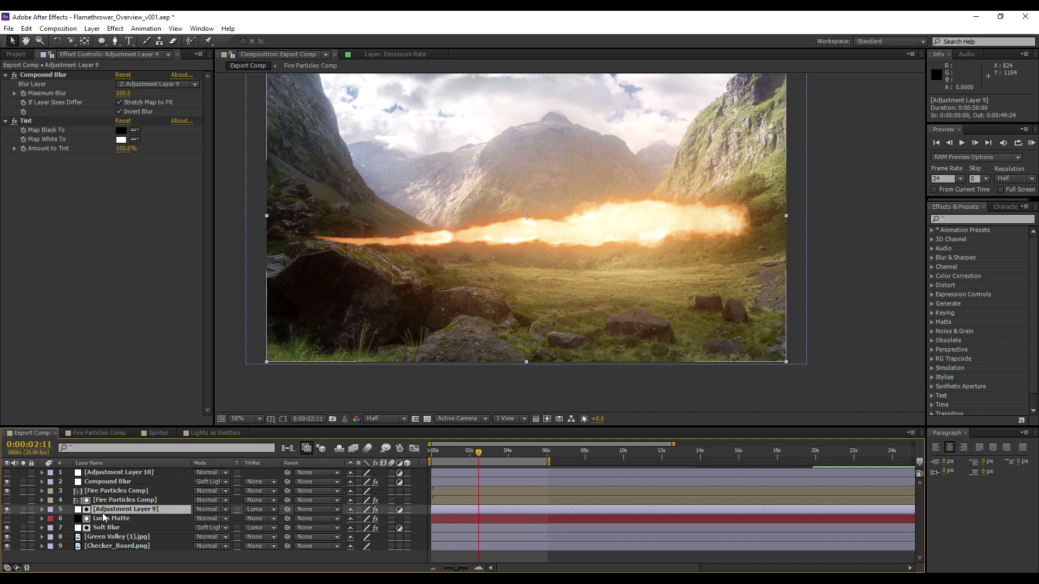
{"action": "key", "text": "Return"}
{"action": "type", "text": "Background Blur"}
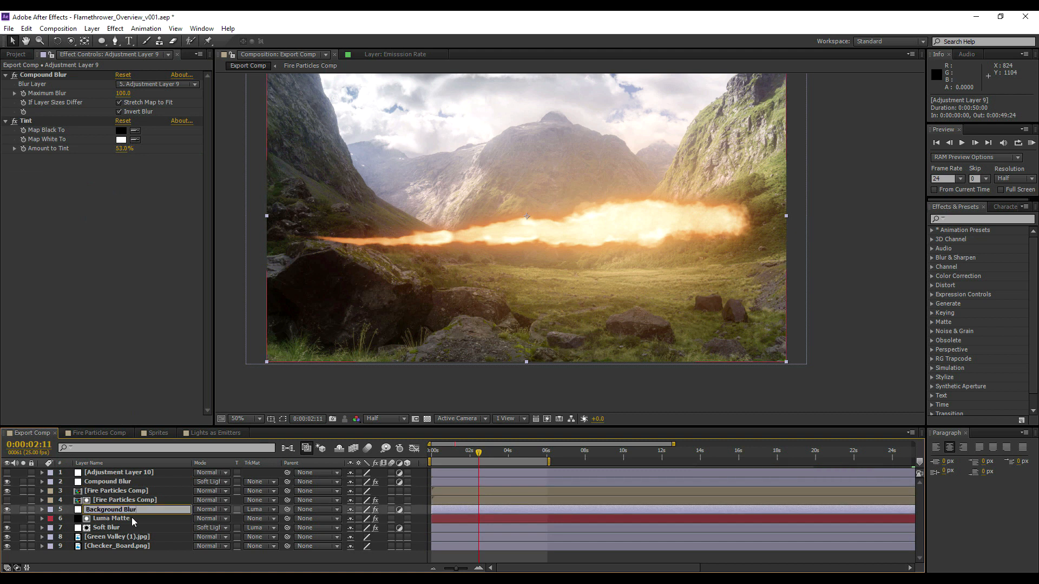
Rename the topmost adjustment layer to "Distortion".
{"action": "left_click", "coordinate": [102, 479]}
{"action": "left_click", "coordinate": [102, 474]}
{"action": "key", "text": "Return"}
{"action": "type", "text": "Distortion"}
{"action": "key", "text": "Return"}
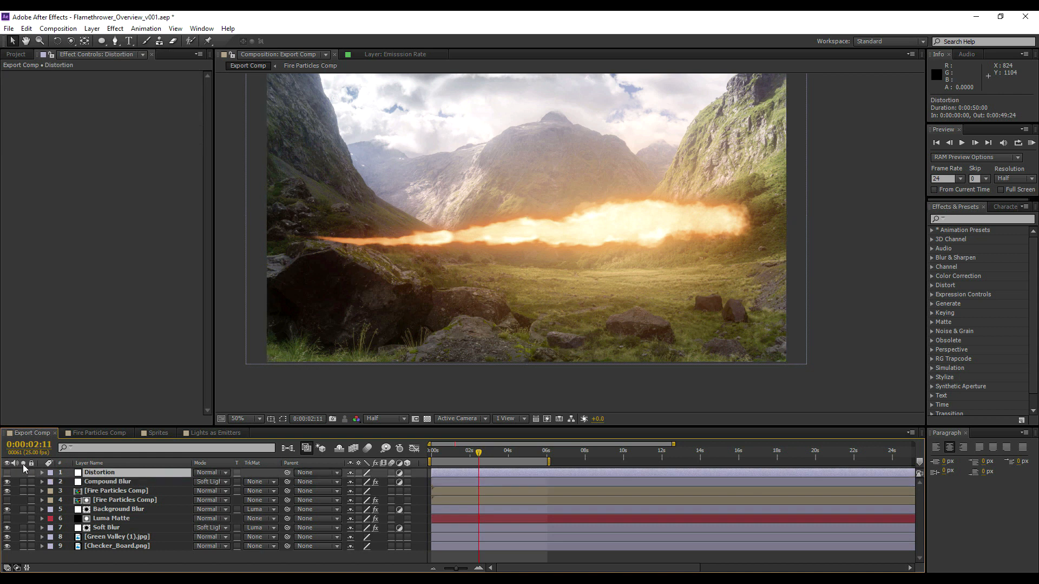
Apply the Turbulent Displace effect to the Distortion layer with Amount 15 and Size 25.
{"action": "right_click", "coordinate": [94, 475]}
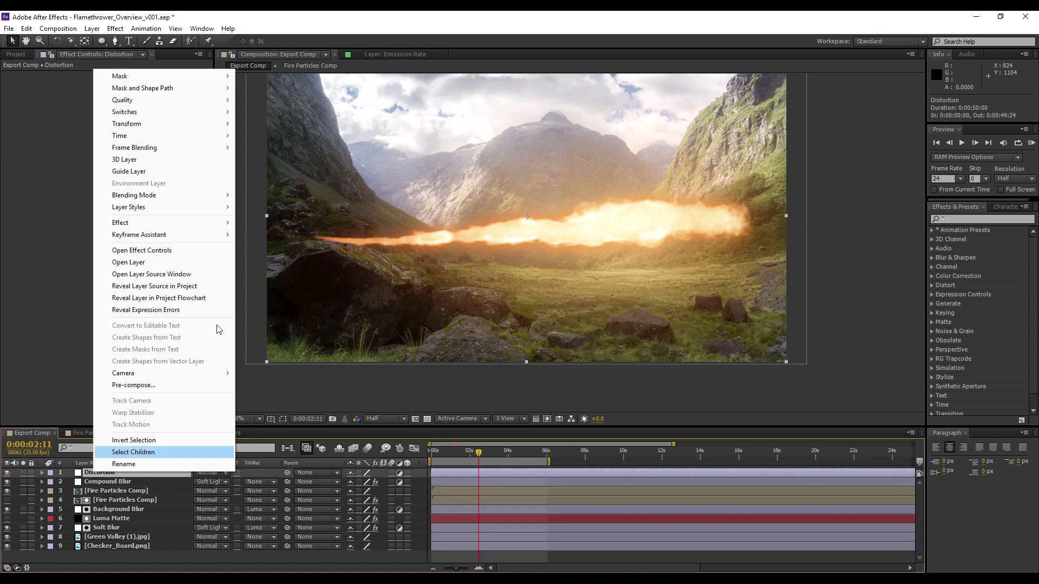
{"action": "mouse_move", "coordinate": [205, 222]}
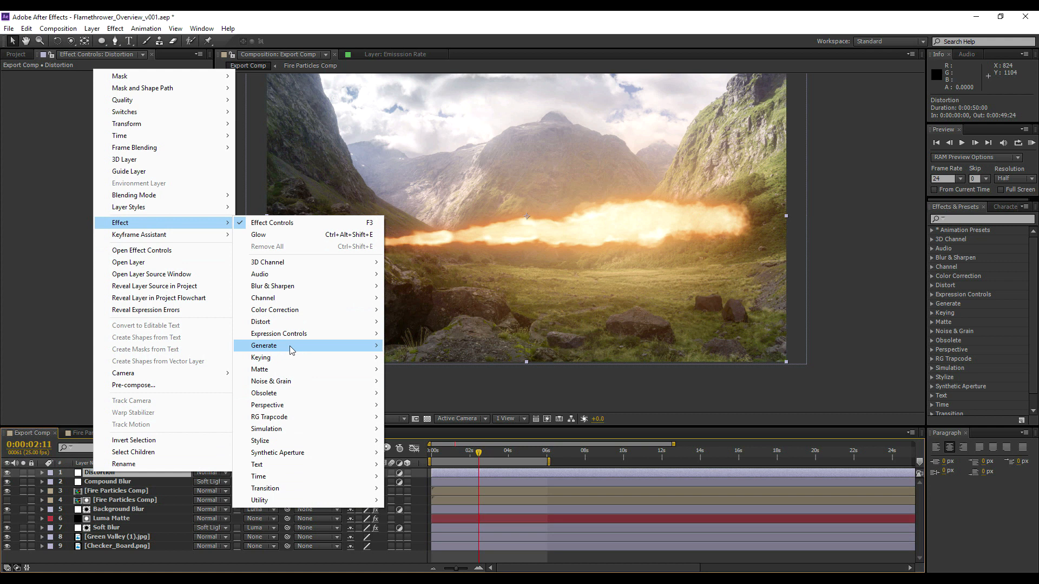
{"action": "mouse_move", "coordinate": [313, 322]}
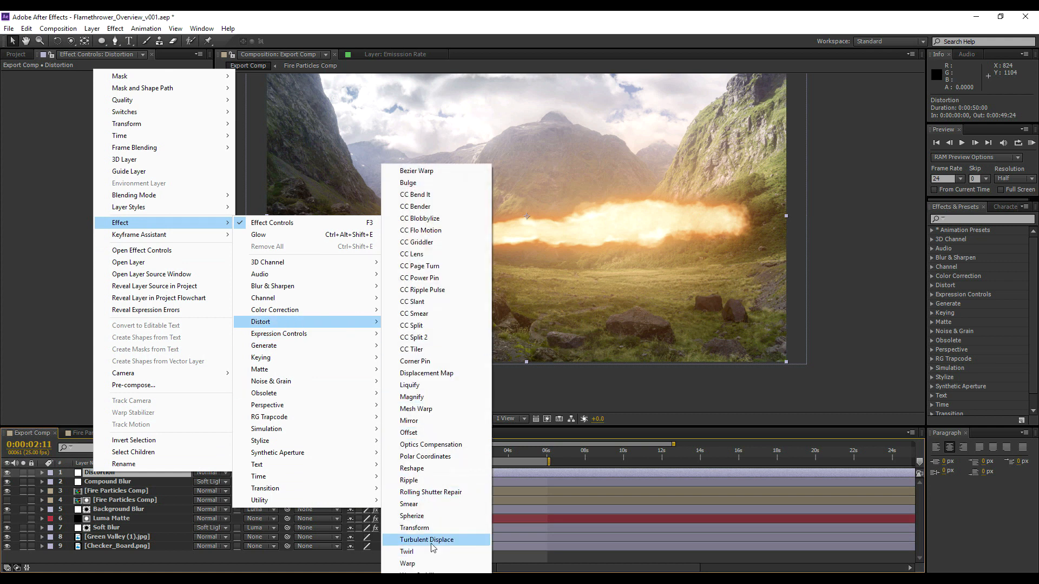
{"action": "left_click", "coordinate": [431, 540]}
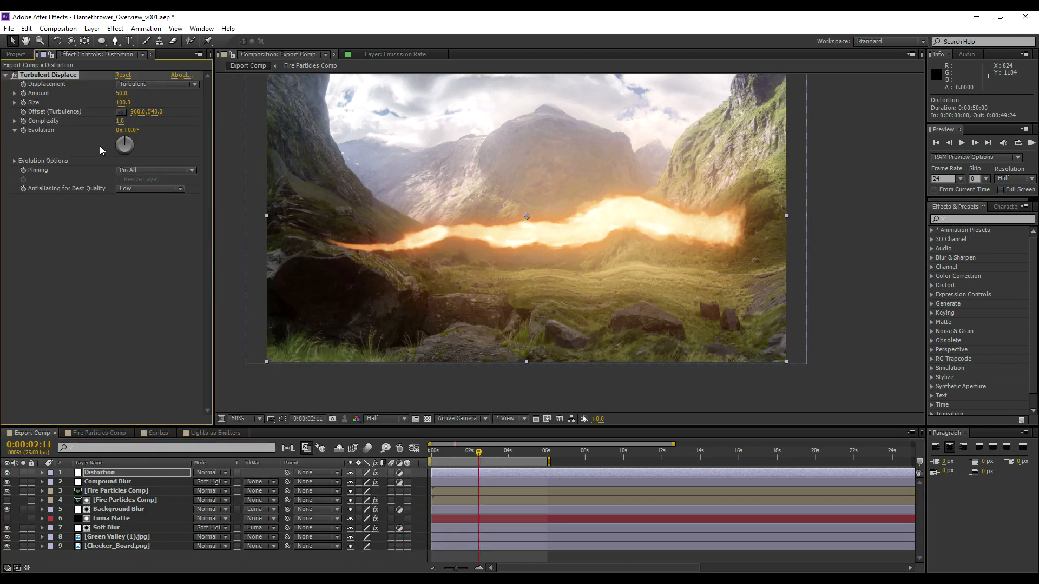
{"action": "left_click", "coordinate": [121, 93]}
{"action": "type", "text": "15"}
{"action": "key", "text": "Tab"}
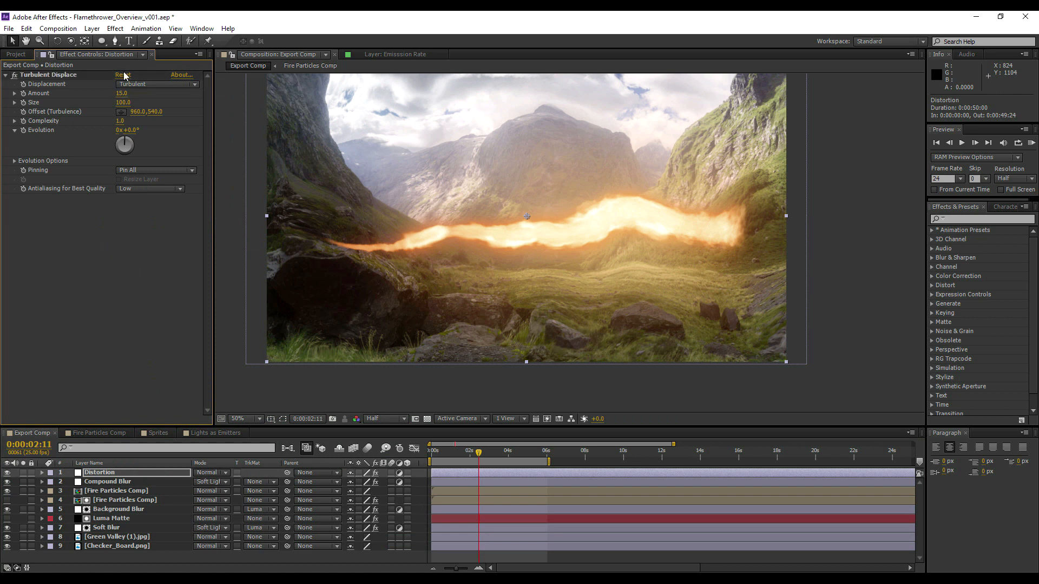
{"action": "type", "text": "25"}
{"action": "key", "text": "Return"}
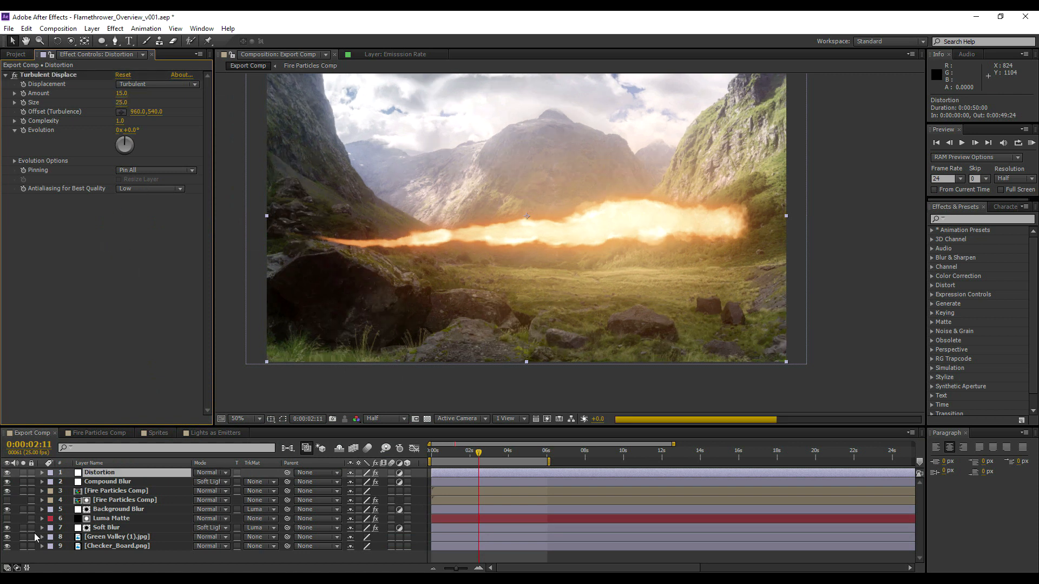
Solo the Green Valley and Distortion layers, and drive Turbulent Displace's Evolution with the expression time*150.
{"action": "left_click", "coordinate": [23, 537]}
{"action": "left_click", "coordinate": [23, 472]}
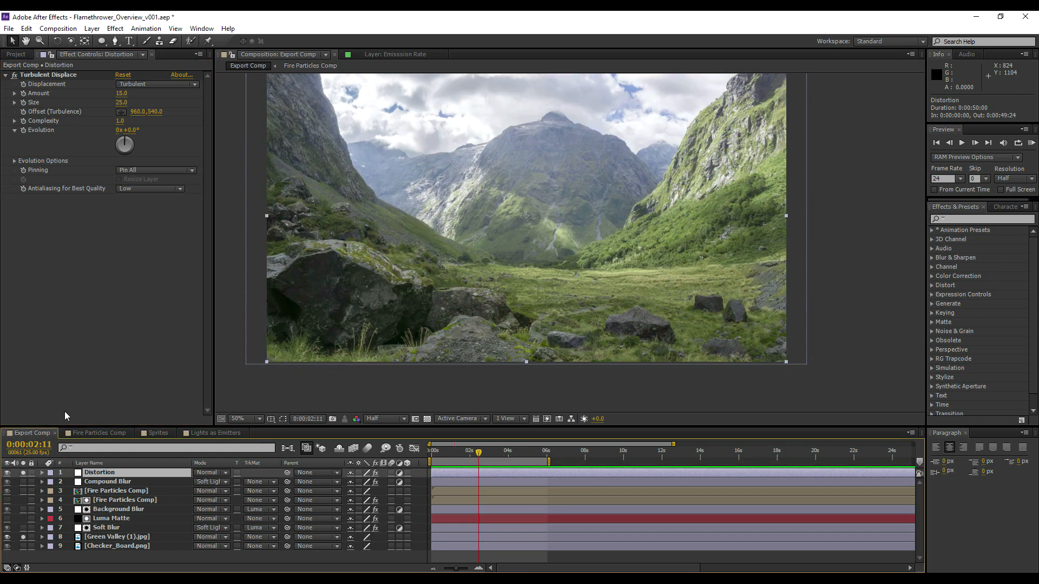
{"action": "left_click", "coordinate": [433, 458]}
{"action": "left_click", "coordinate": [24, 131], "text": "alt"}
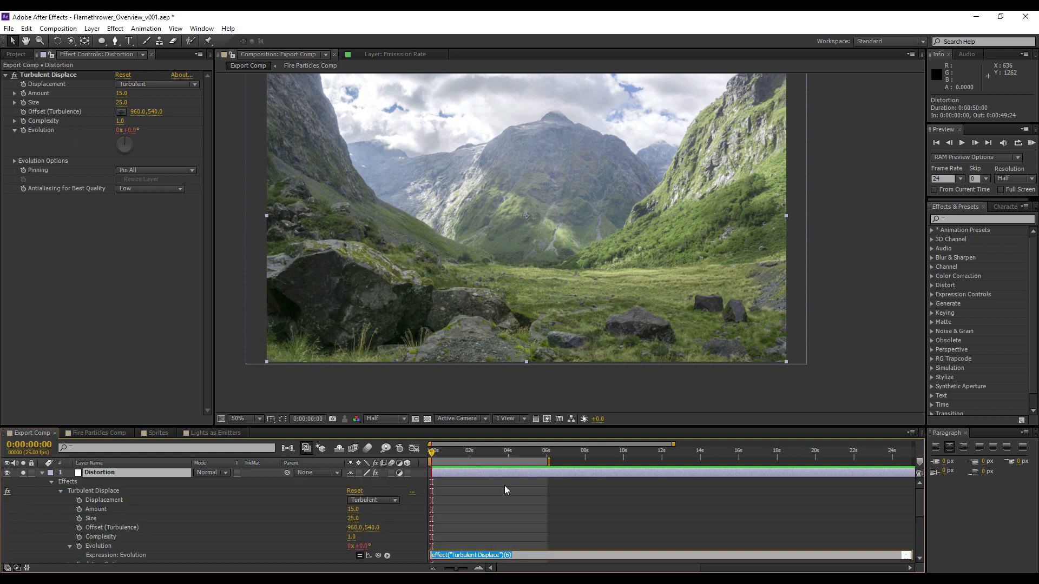
{"action": "type", "text": "time*150"}
{"action": "left_click", "coordinate": [717, 520]}
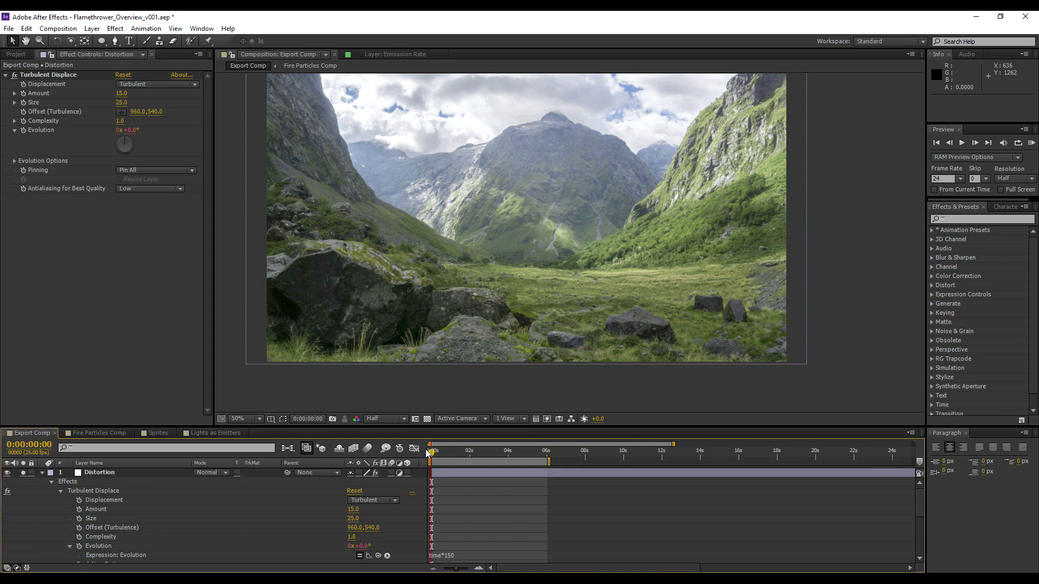
Keyframe Turbulent Displace's Offset from the first frame to 2324, -1076 at 0:00:10:01, and preview the motion.
{"action": "left_click", "coordinate": [79, 529]}
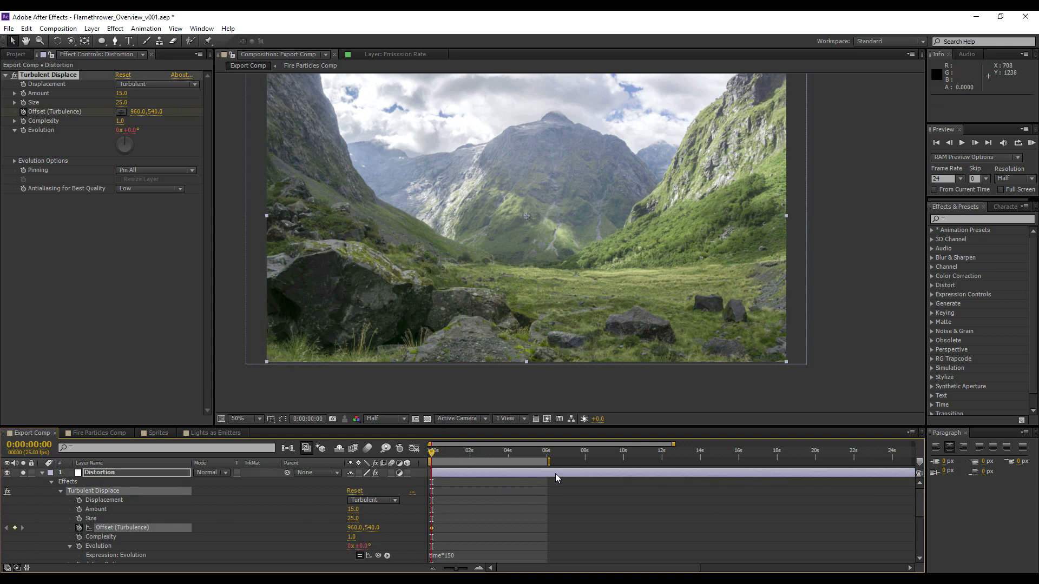
{"action": "left_click", "coordinate": [624, 459]}
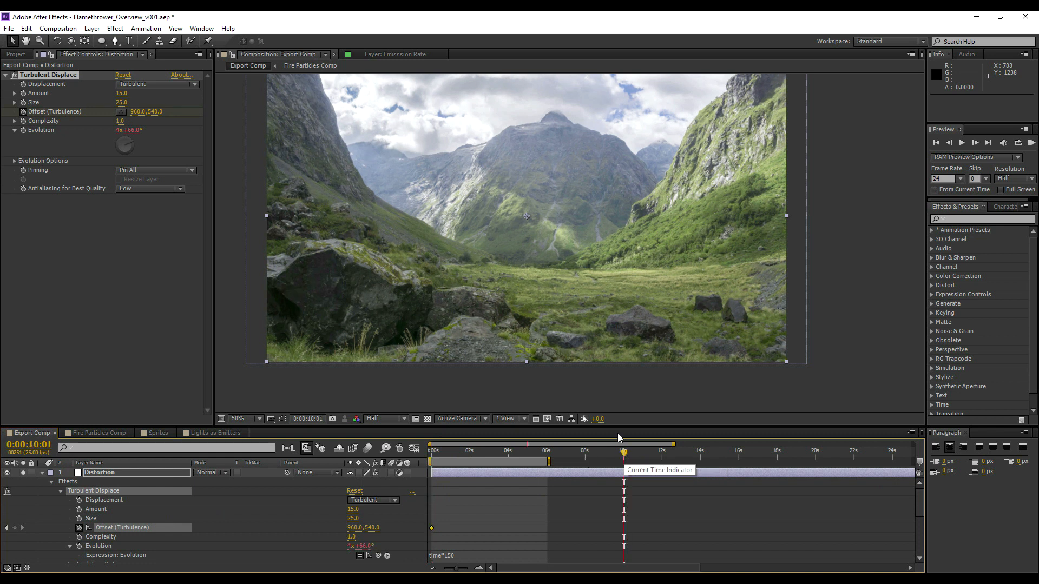
{"action": "scroll", "coordinate": [574, 234], "scroll_direction": "down", "scroll_amount": 2}
{"action": "left_click_drag", "start_coordinate": [551, 234], "coordinate": [733, 13]}
{"action": "left_click_drag", "start_coordinate": [434, 455], "coordinate": [427, 455]}
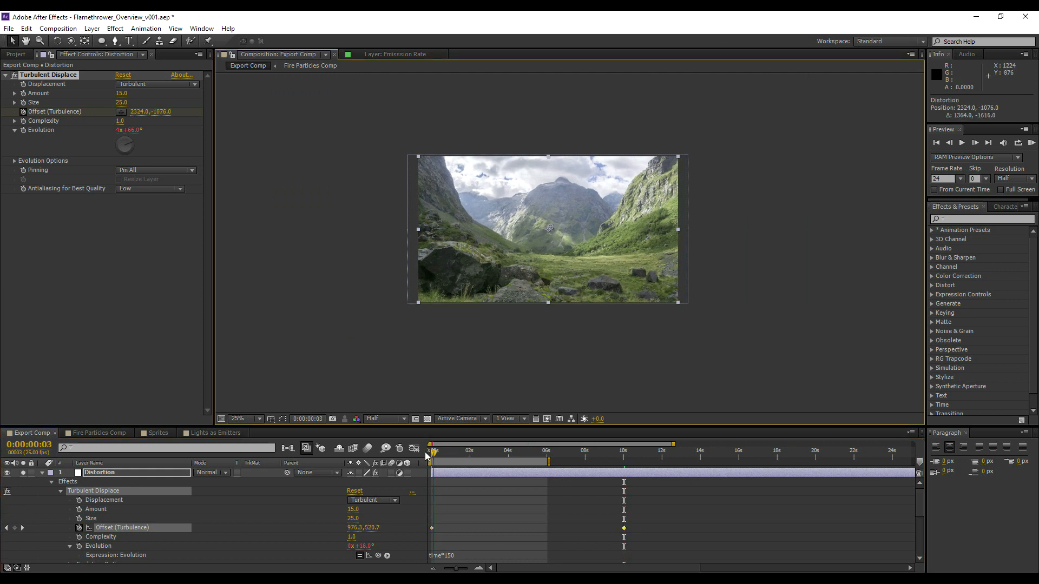
{"action": "scroll", "coordinate": [534, 278], "scroll_direction": "up", "scroll_amount": 2}
{"action": "left_click", "coordinate": [1030, 144]}
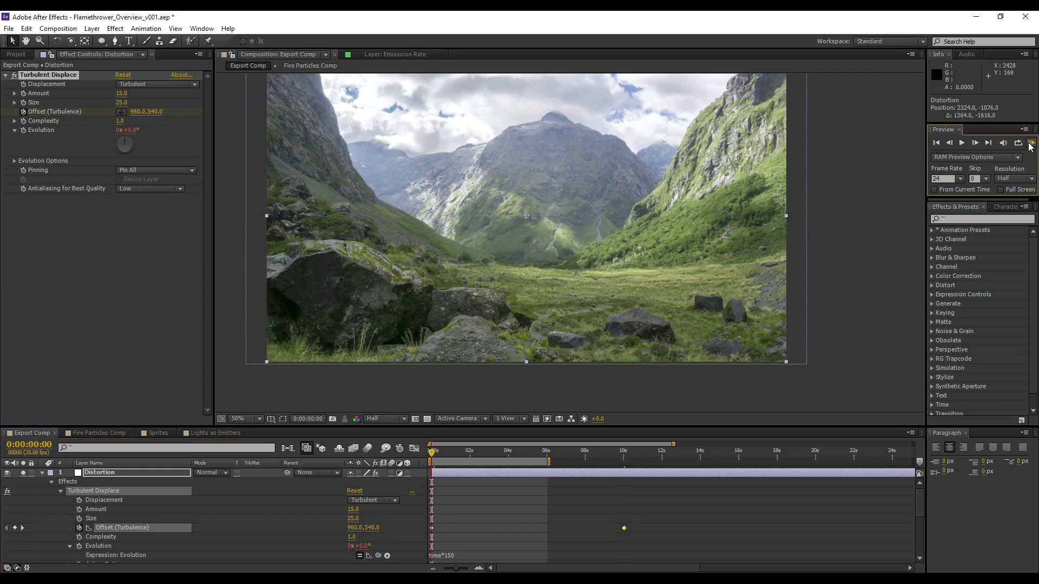
{"action": "left_click", "coordinate": [1030, 145]}
Widen the Offset animation to 3348, -2724 at 0:00:10:01 and -624, 2428 at the first frame, and preview it.
{"action": "left_click", "coordinate": [623, 459]}
{"action": "scroll", "coordinate": [621, 148], "scroll_direction": "down", "scroll_amount": 4}
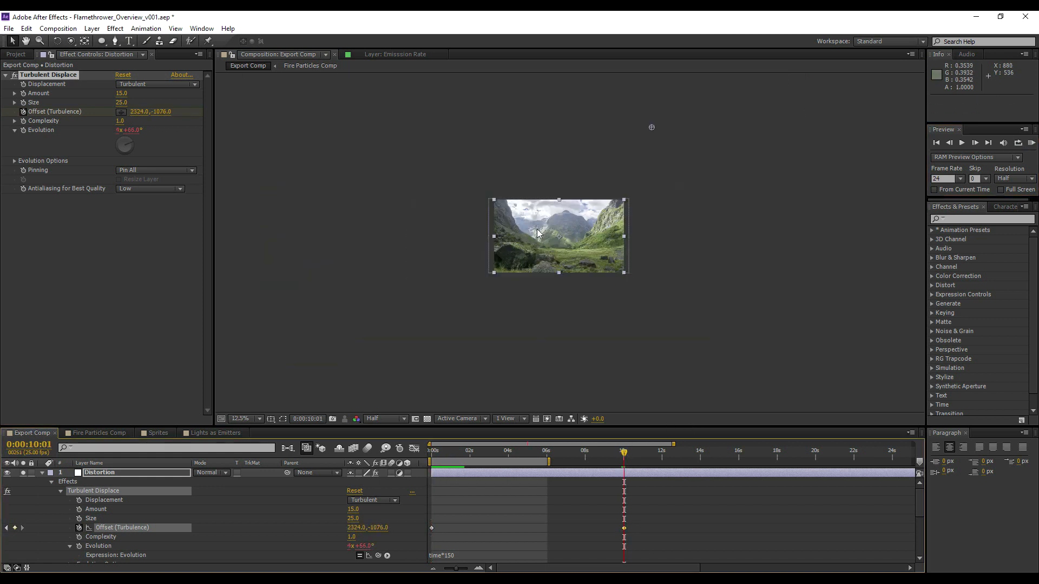
{"action": "scroll", "coordinate": [649, 141], "scroll_direction": "down", "scroll_amount": 1}
{"action": "left_click_drag", "start_coordinate": [610, 186], "coordinate": [644, 129]}
{"action": "left_click", "coordinate": [433, 455]}
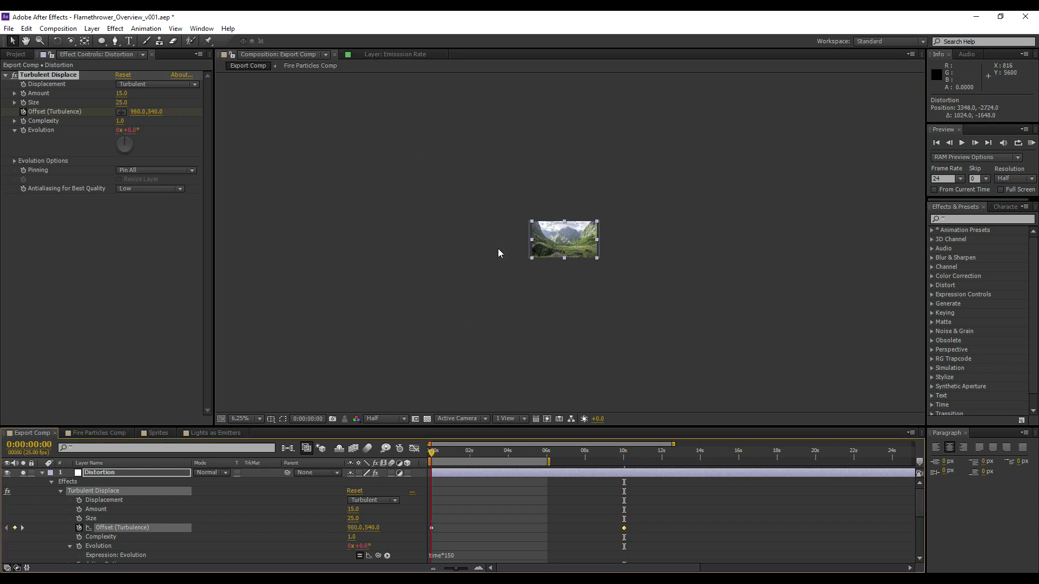
{"action": "left_click_drag", "start_coordinate": [565, 241], "coordinate": [506, 307]}
{"action": "scroll", "coordinate": [560, 254], "scroll_direction": "up", "scroll_amount": 3}
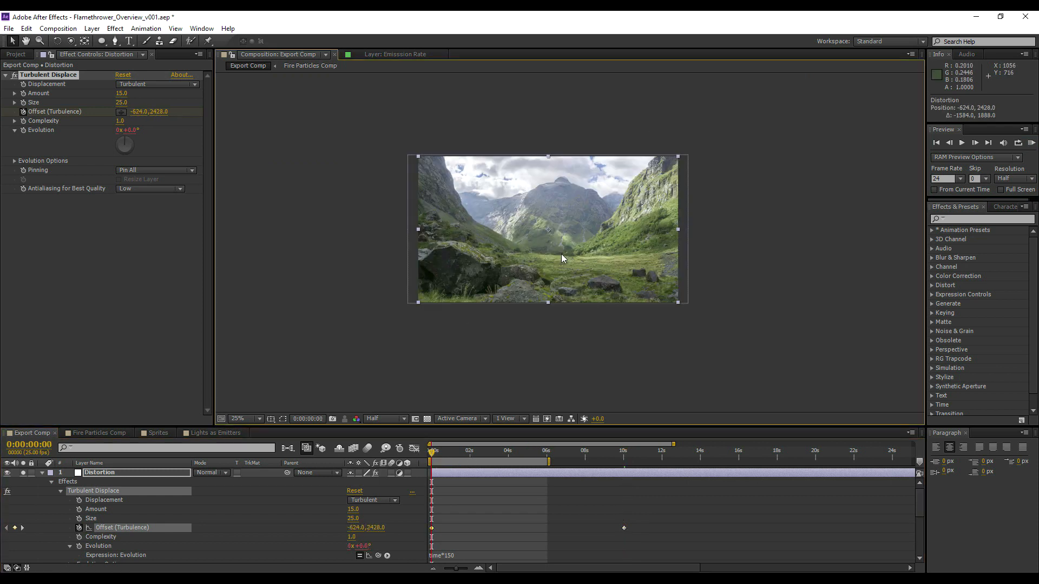
{"action": "left_click", "coordinate": [1032, 144]}
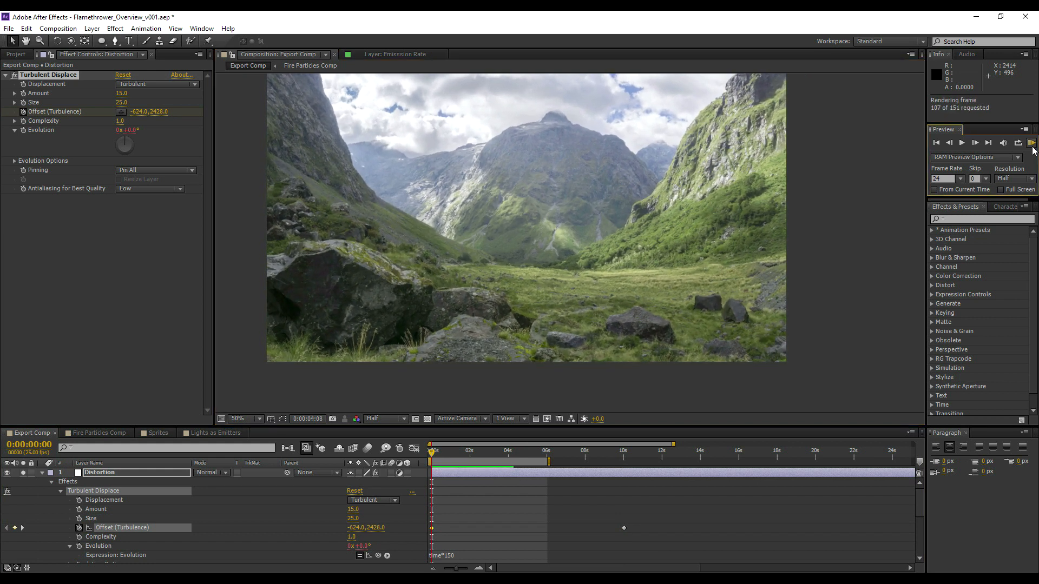
{"action": "left_click", "coordinate": [1032, 146]}
Set Turbulent Displace's Complexity to 2, preview the distortion, and collapse the Distortion layer's properties.
{"action": "left_click", "coordinate": [120, 122]}
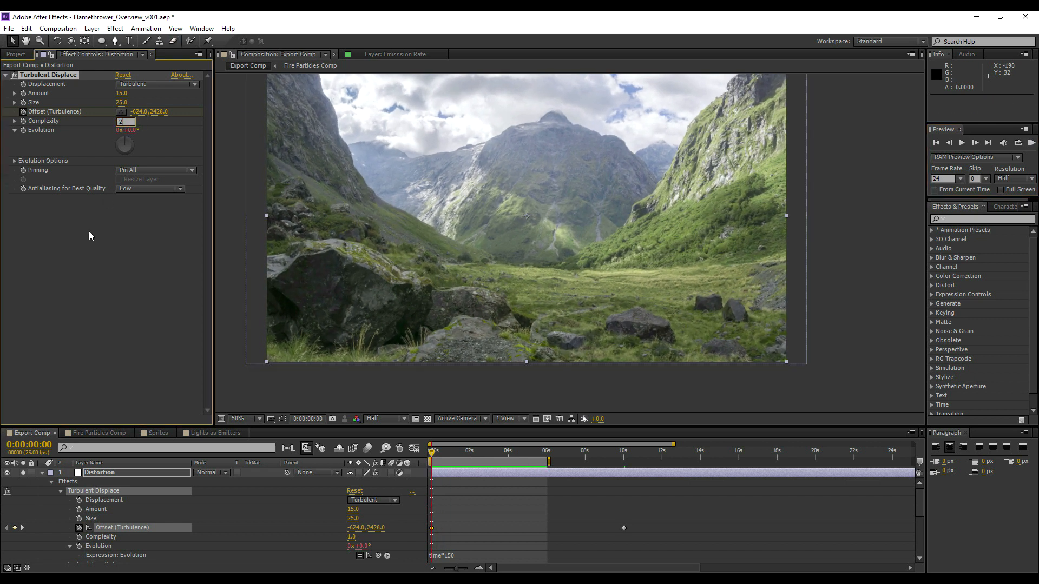
{"action": "type", "text": "2"}
{"action": "left_click", "coordinate": [90, 234]}
{"action": "left_click", "coordinate": [1031, 145]}
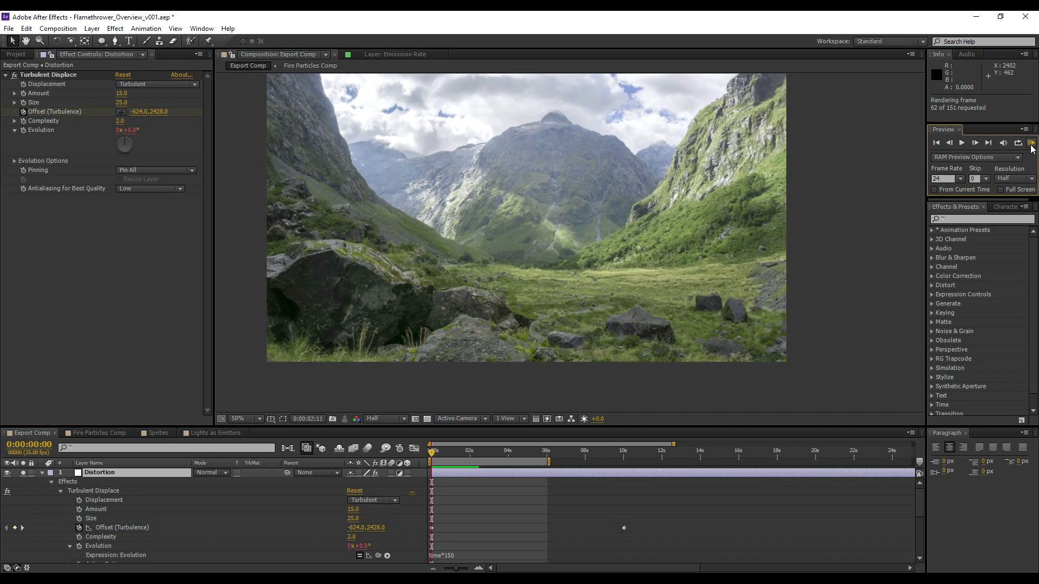
{"action": "left_click", "coordinate": [92, 474]}
{"action": "left_click", "coordinate": [41, 474]}
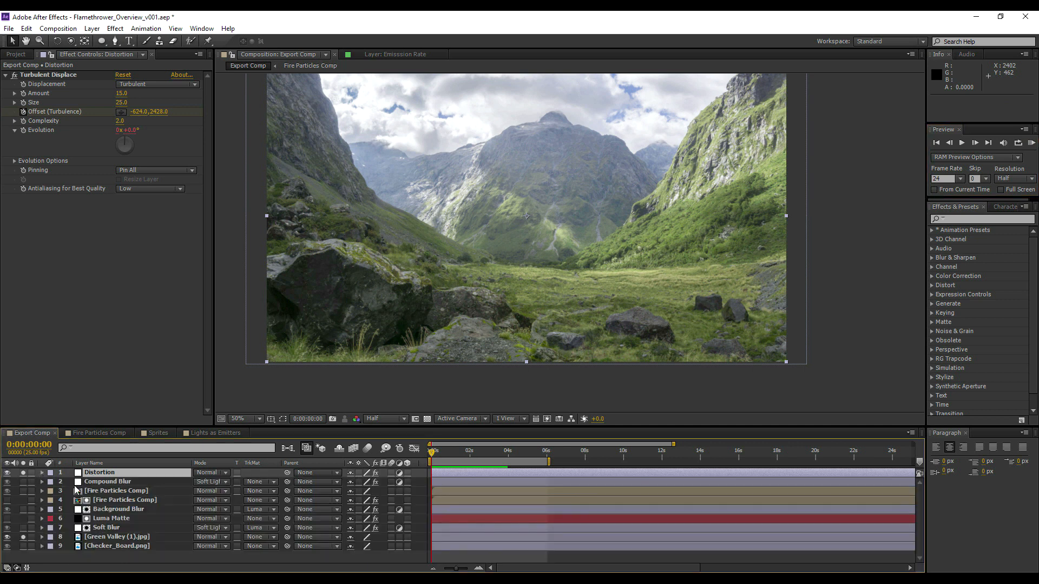
Rename the blurred and tinted Fire Particles Comp layer above Background Blur to "Matte".
{"action": "left_click", "coordinate": [107, 503]}
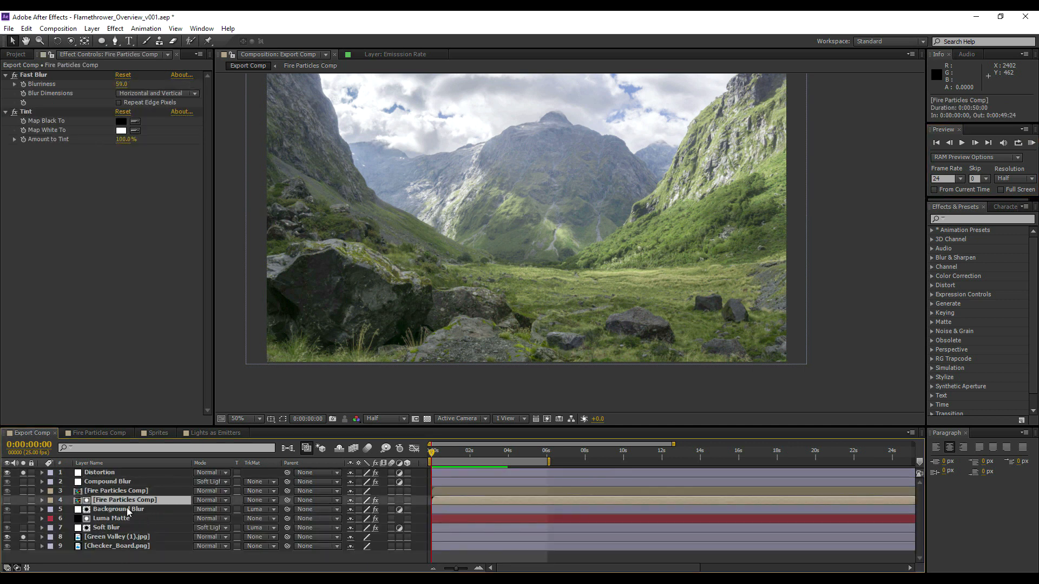
{"action": "key", "text": "Return"}
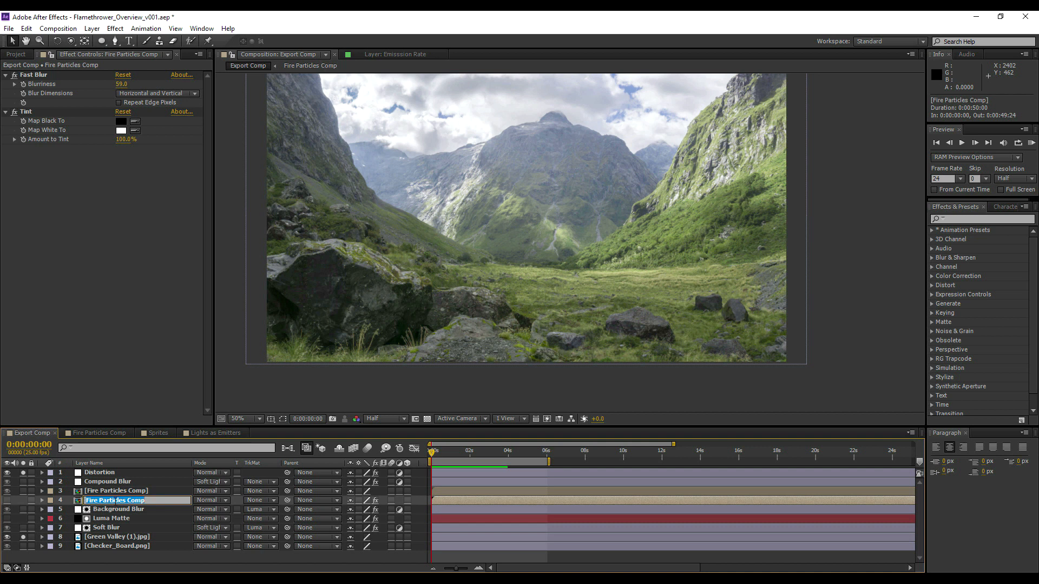
{"action": "type", "text": "Ma"}
{"action": "key", "text": "Return"}
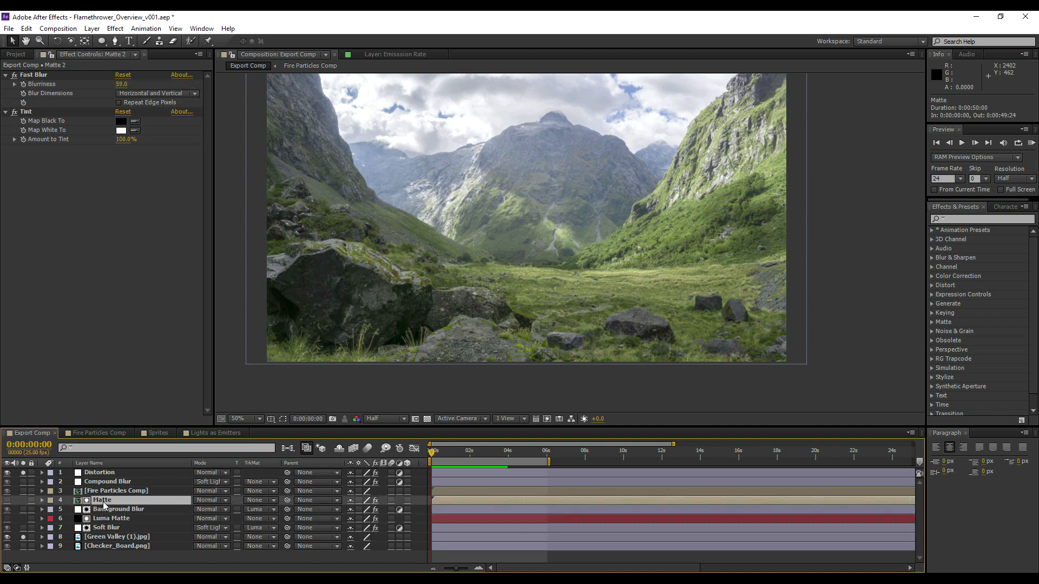
Duplicate the Matte layer, place the copy directly above Distortion, and use it as Distortion's luma matte.
{"action": "key", "text": "ctrl+d"}
{"action": "left_click_drag", "start_coordinate": [98, 507], "coordinate": [98, 473]}
{"action": "left_click", "coordinate": [259, 481]}
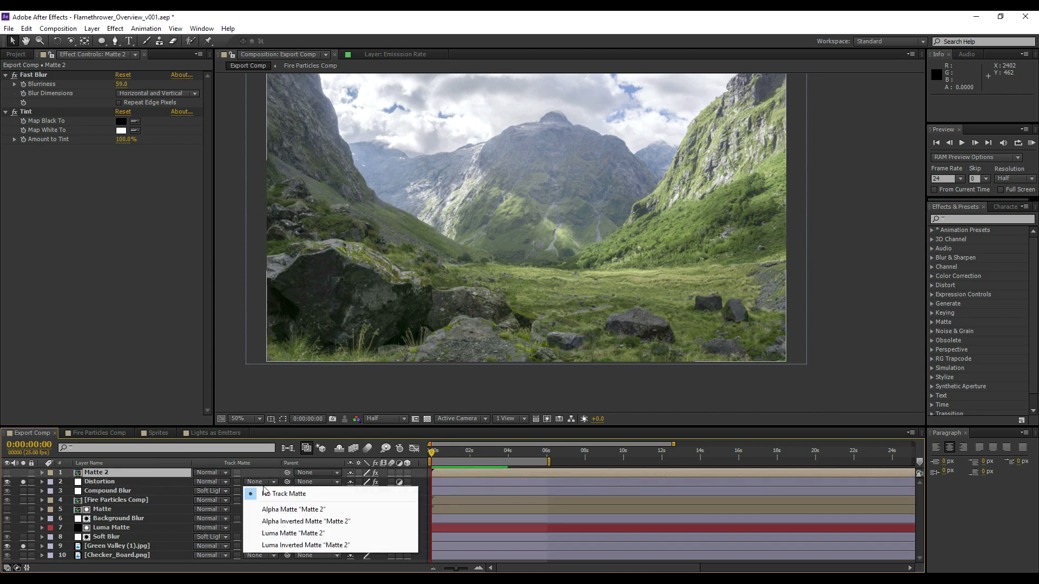
{"action": "left_click", "coordinate": [292, 533]}
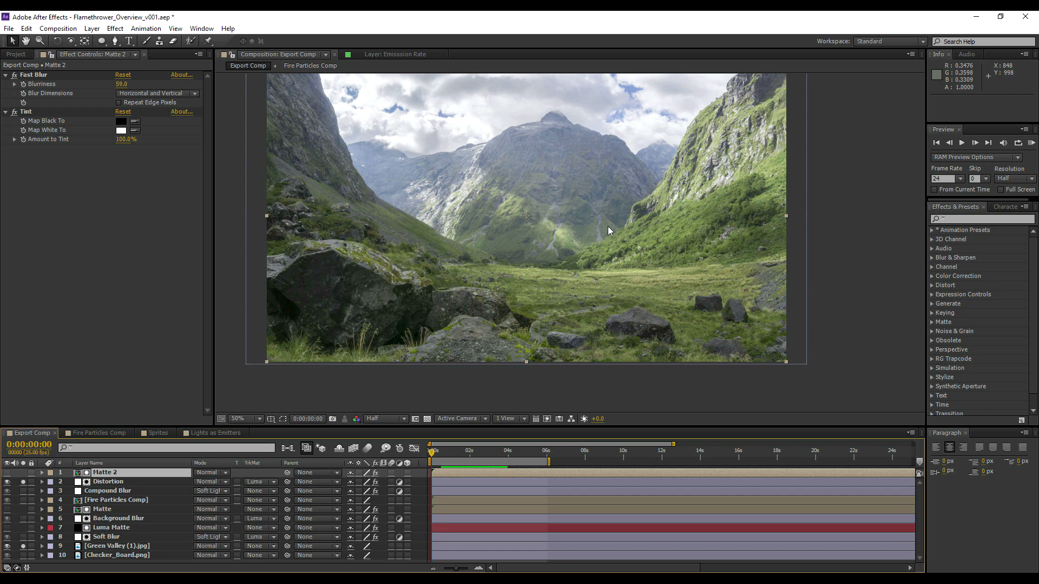
Try a Turbulent Displace Amount of 118 on the Distortion layer and check it at 0:00:02:05.
{"action": "left_click", "coordinate": [97, 481]}
{"action": "left_click", "coordinate": [23, 481]}
{"action": "left_click_drag", "start_coordinate": [122, 94], "coordinate": [178, 90]}
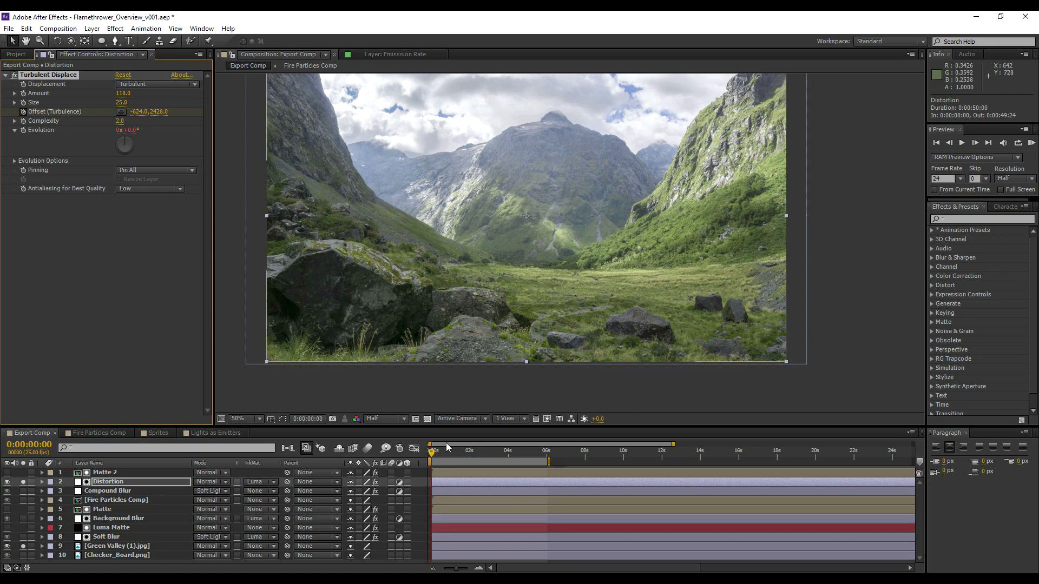
{"action": "left_click", "coordinate": [472, 451]}
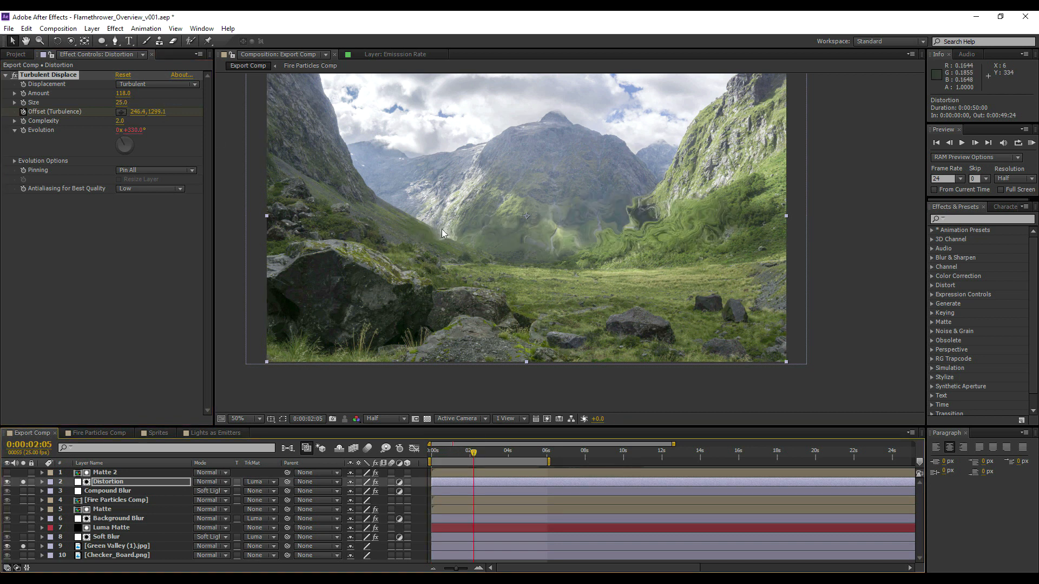
Set Turbulent Displace's Amount to 25, start the work area at 0:00:02:12, and preview the matted distortion.
{"action": "left_click", "coordinate": [123, 94]}
{"action": "type", "text": "25"}
{"action": "left_click", "coordinate": [95, 241]}
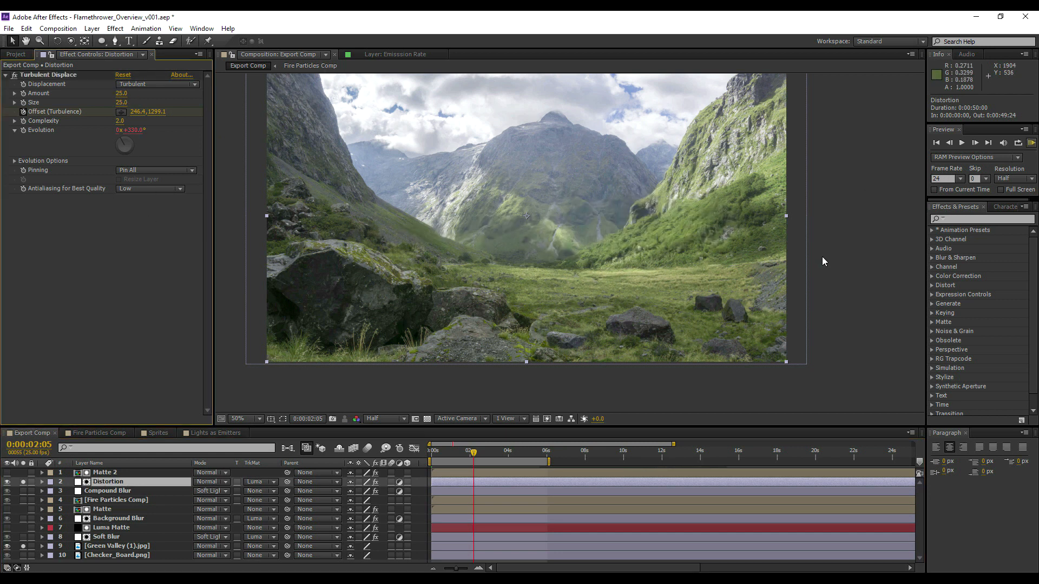
{"action": "left_click_drag", "start_coordinate": [429, 461], "coordinate": [476, 461]}
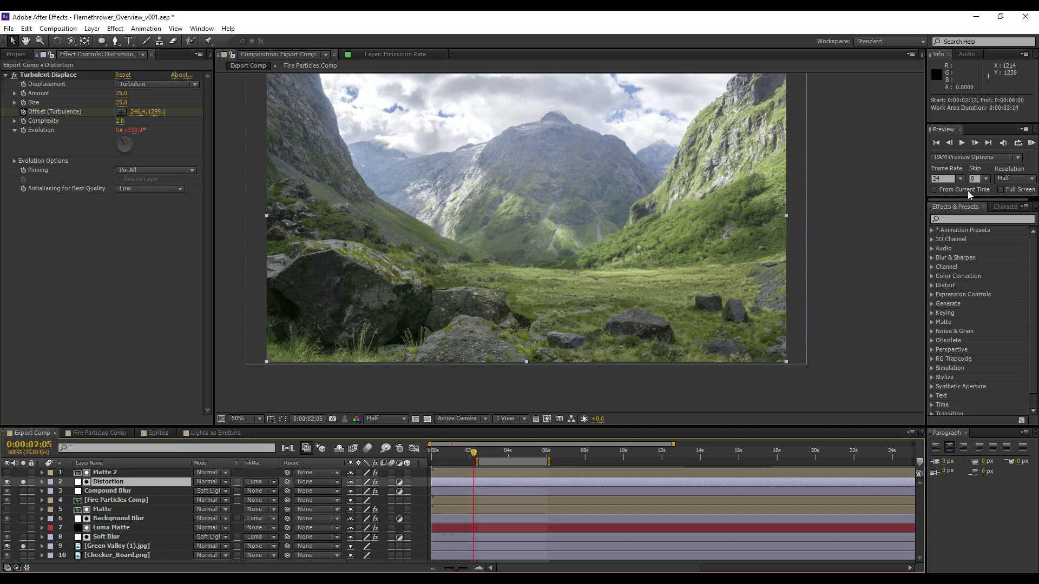
{"action": "left_click", "coordinate": [1033, 147]}
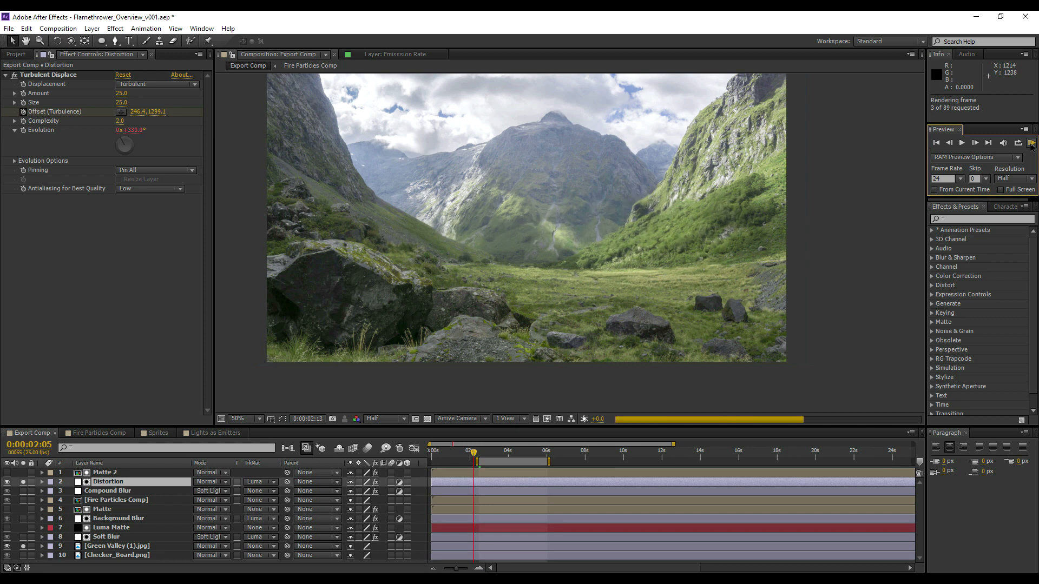
{"action": "left_click", "coordinate": [1032, 148]}
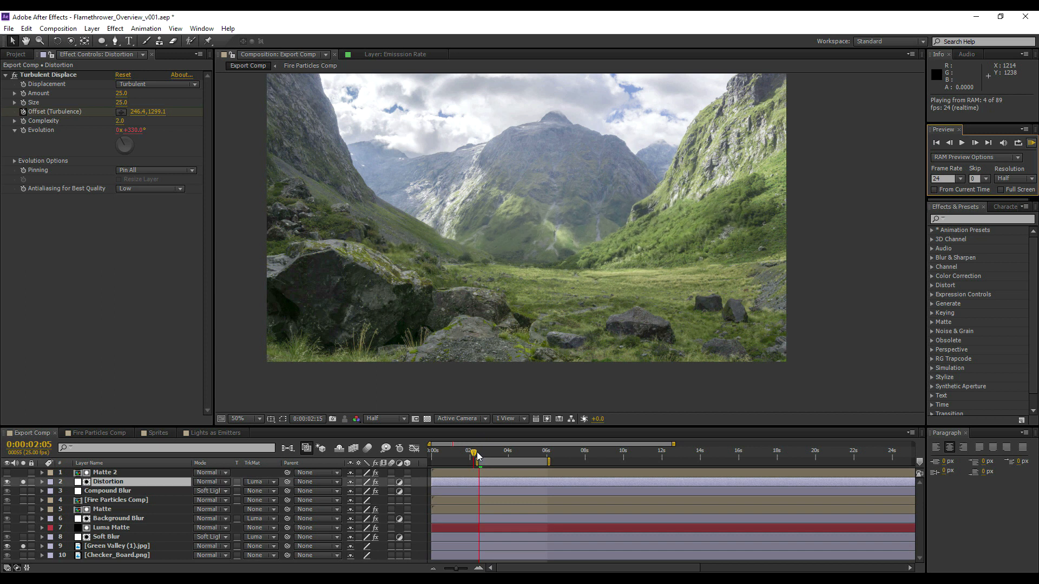
Set the Fast Blur Blurriness on Matte 2 to 500 and view that layer by itself.
{"action": "left_click", "coordinate": [476, 454]}
{"action": "left_click", "coordinate": [104, 472]}
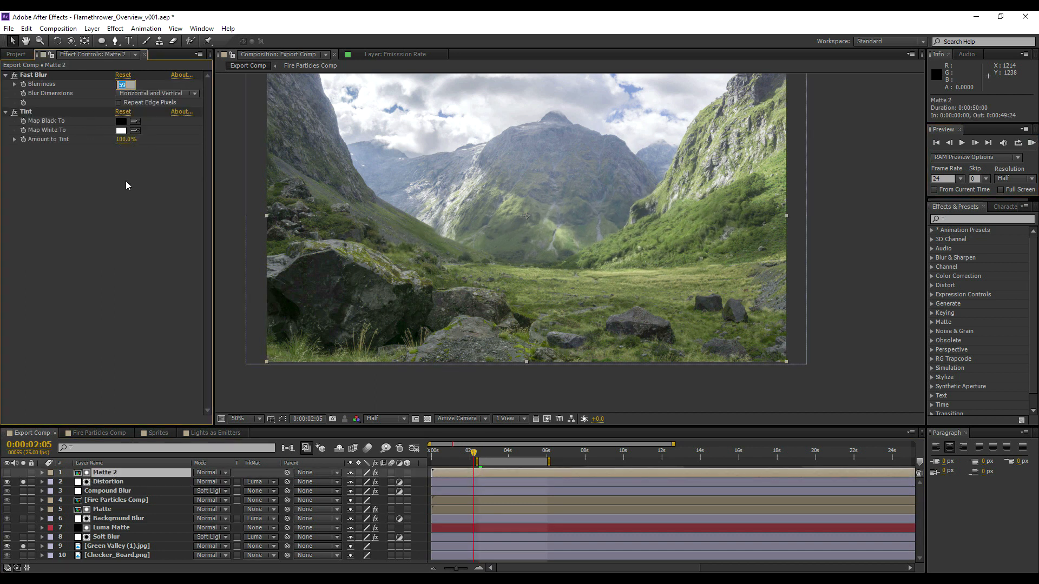
{"action": "left_click", "coordinate": [122, 83]}
{"action": "type", "text": "1"}
{"action": "key", "text": "Return"}
{"action": "left_click", "coordinate": [8, 472]}
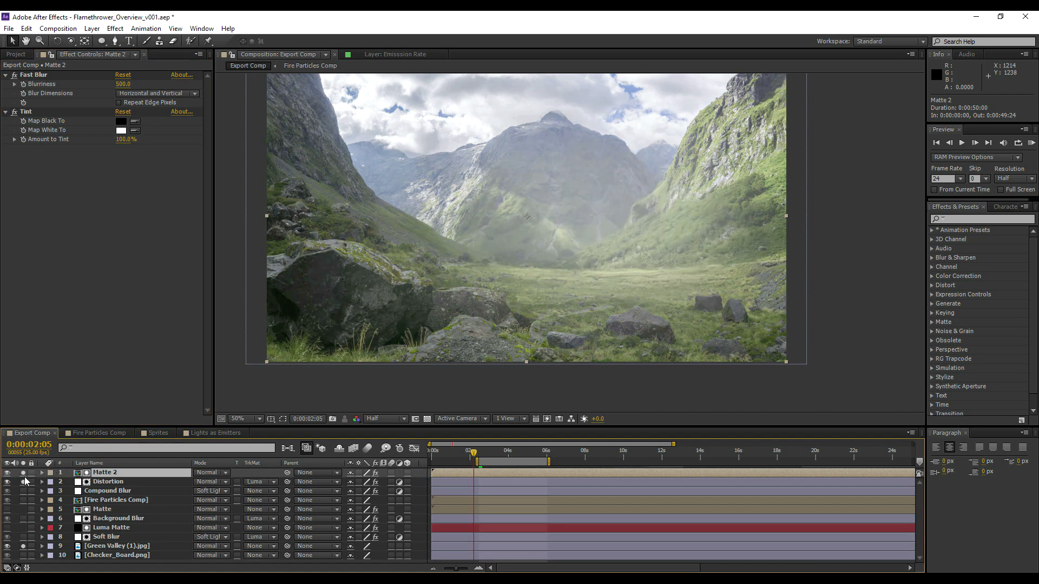
{"action": "left_click", "coordinate": [23, 546]}
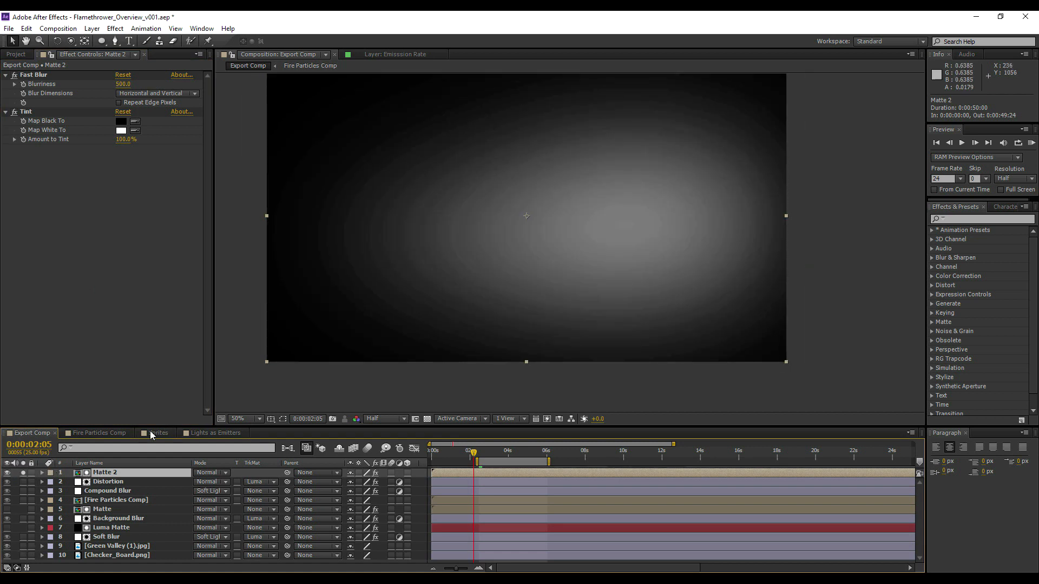
Apply a Levels effect to the Matte 2 layer and lower its Input White to 0.3843.
{"action": "left_click", "coordinate": [112, 29]}
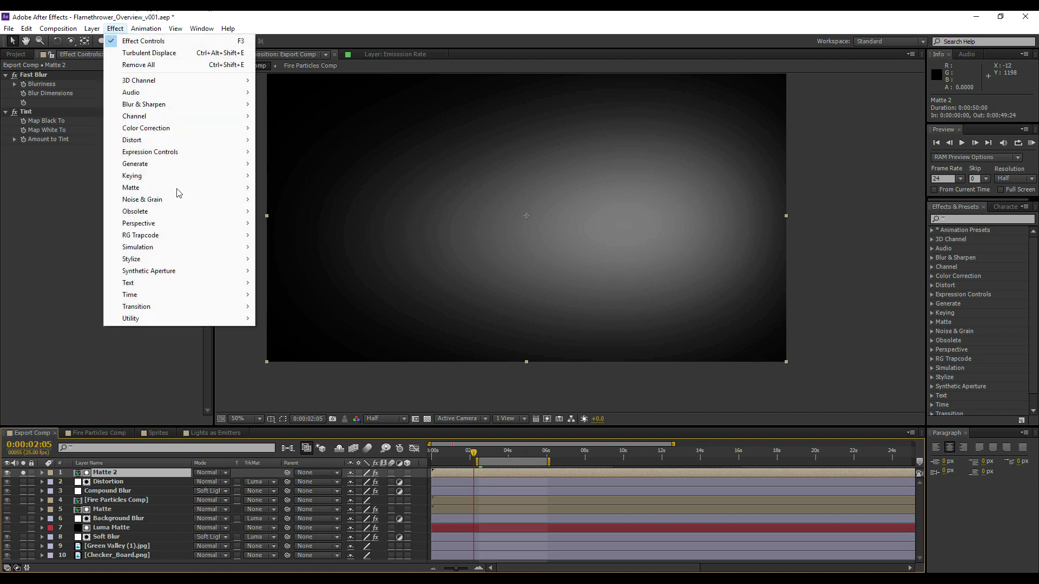
{"action": "mouse_move", "coordinate": [146, 262]}
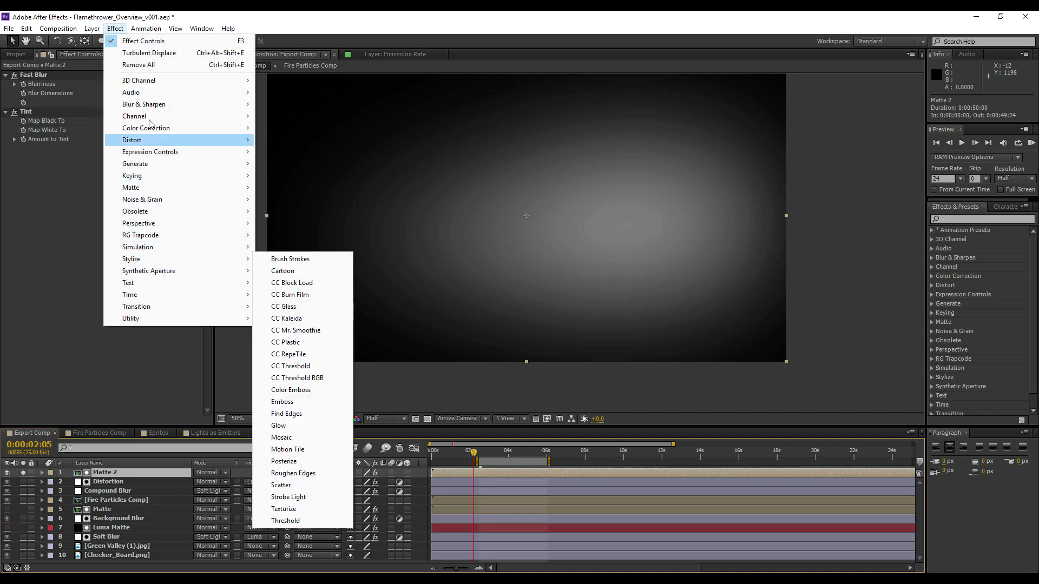
{"action": "mouse_move", "coordinate": [146, 129]}
{"action": "left_click", "coordinate": [291, 414]}
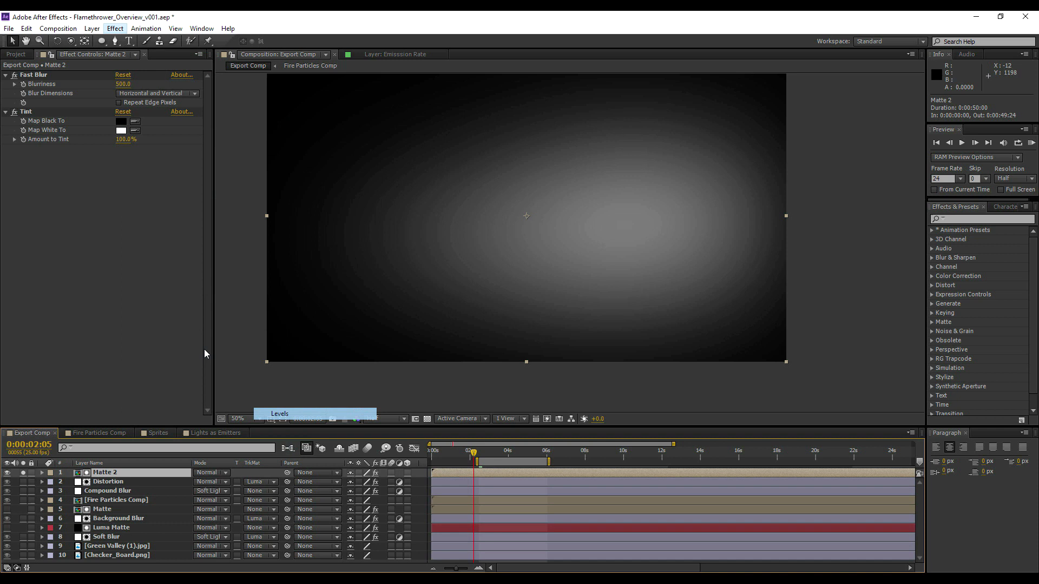
{"action": "left_click_drag", "start_coordinate": [159, 214], "coordinate": [83, 203]}
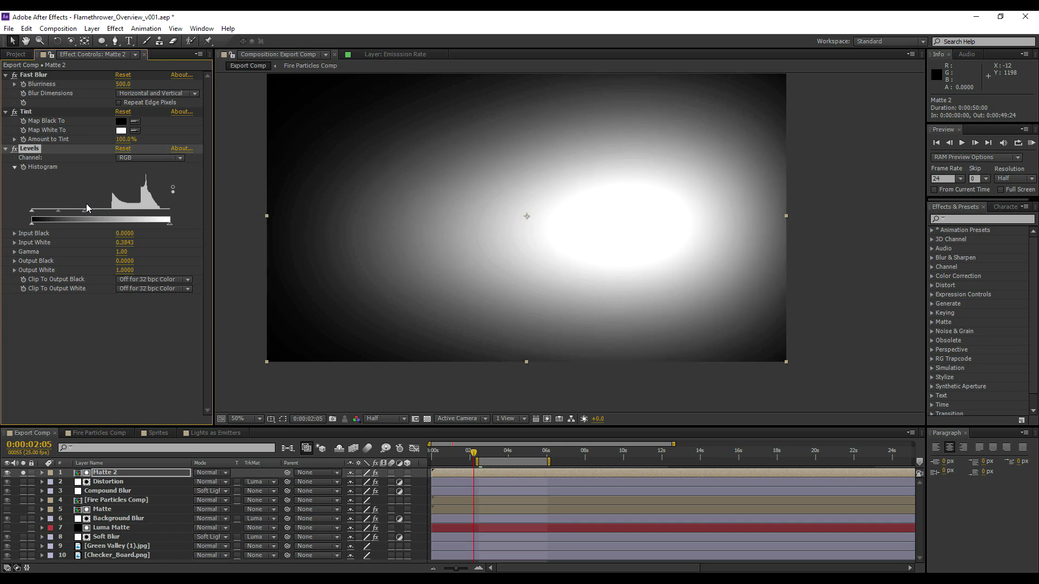
Hide the Matte 2 layer and raise its Levels Input White slightly.
{"action": "left_click", "coordinate": [7, 472]}
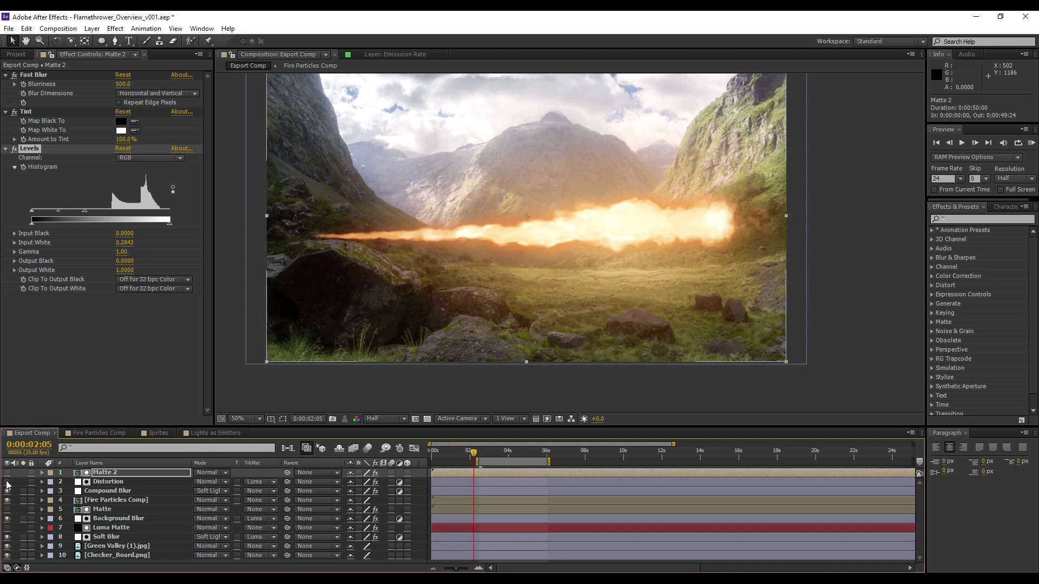
{"action": "left_click", "coordinate": [105, 481]}
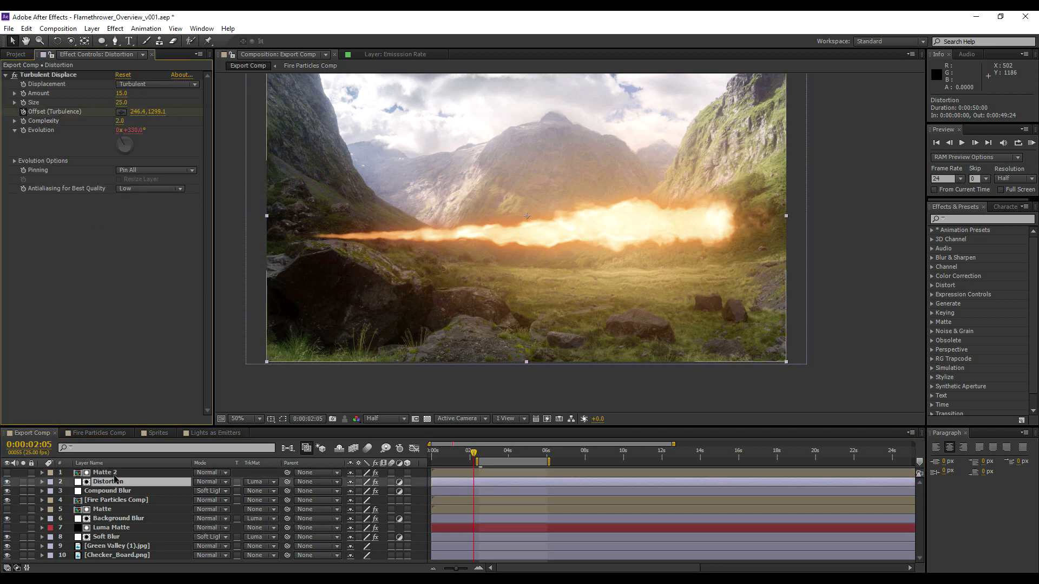
{"action": "left_click", "coordinate": [109, 472]}
{"action": "left_click_drag", "start_coordinate": [87, 216], "coordinate": [96, 216]}
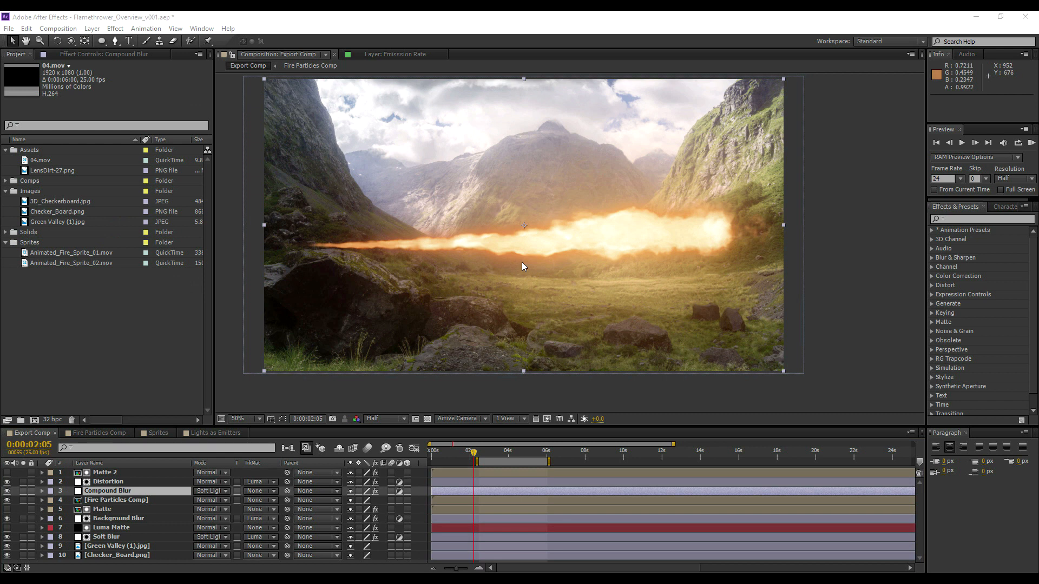
Add 04.mov and LensDirt-27.png from the Assets folder above all layers in the Export Comp and solo both.
{"action": "left_click_drag", "start_coordinate": [509, 237], "coordinate": [514, 242]}
{"action": "left_click", "coordinate": [27, 154]}
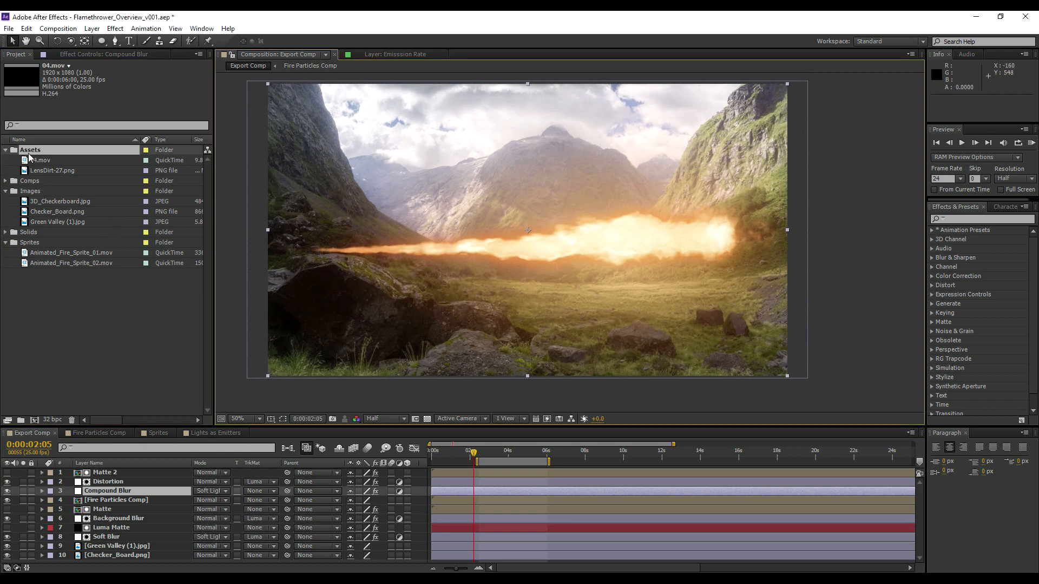
{"action": "left_click", "coordinate": [31, 162]}
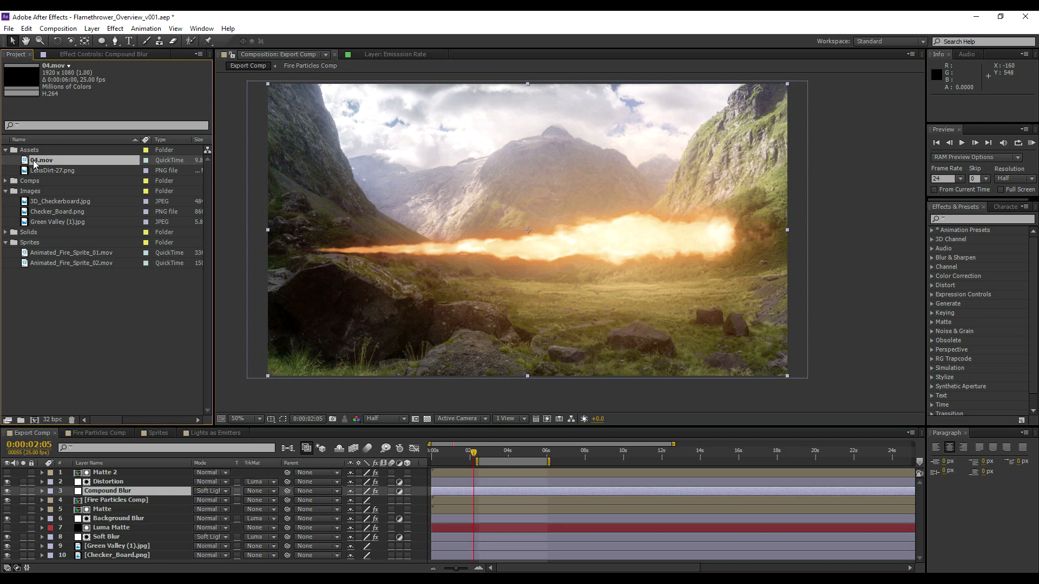
{"action": "left_click", "coordinate": [43, 170], "text": "ctrl"}
{"action": "left_click_drag", "start_coordinate": [43, 170], "coordinate": [129, 480]}
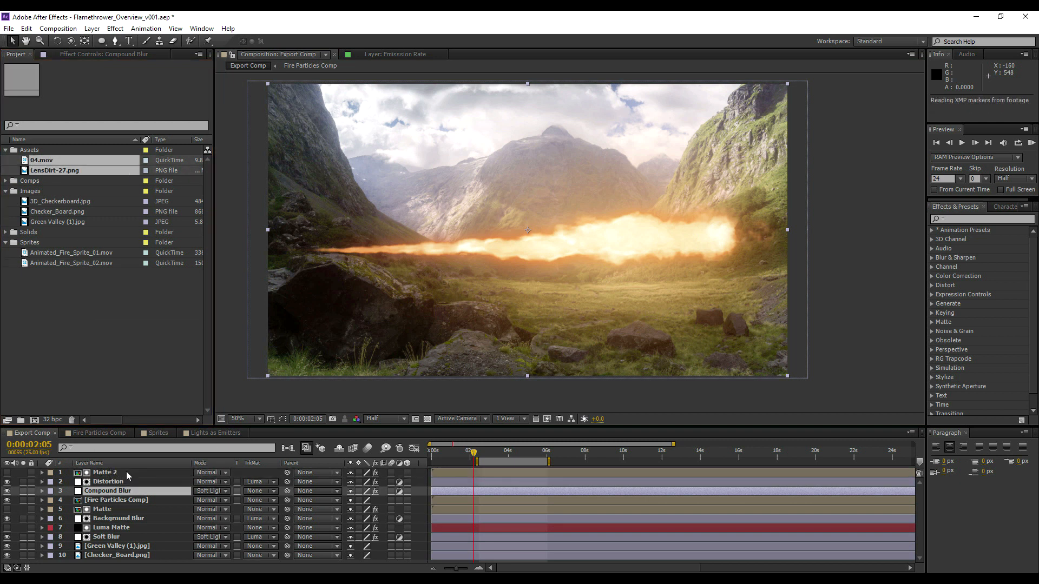
{"action": "left_click_drag", "start_coordinate": [23, 473], "coordinate": [23, 481]}
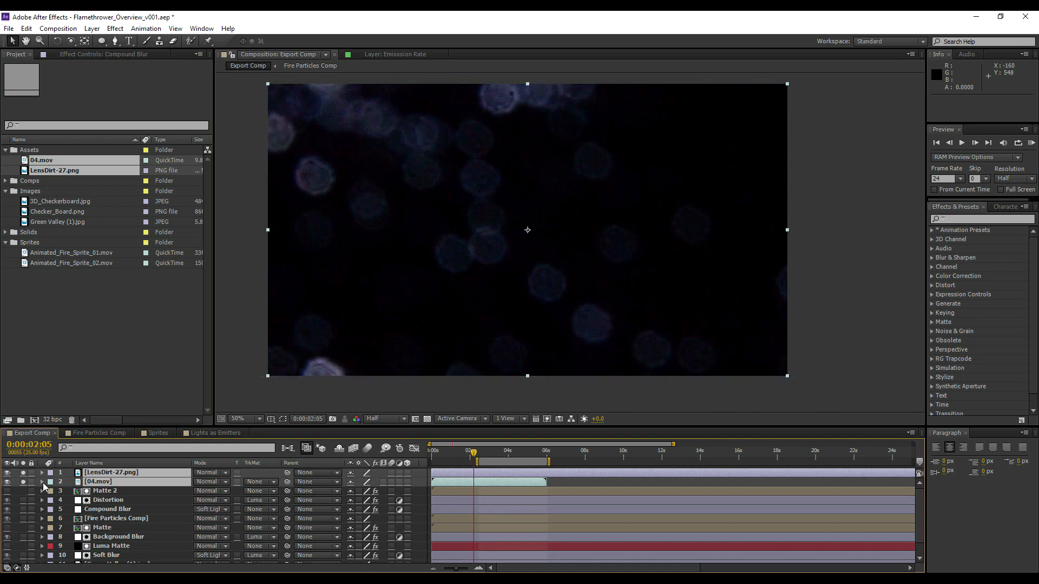
Reveal the Scale of 04.mov and LensDirt-27.png, and scale LensDirt-27.png down to 39%.
{"action": "left_click", "coordinate": [97, 484]}
{"action": "key", "text": "s"}
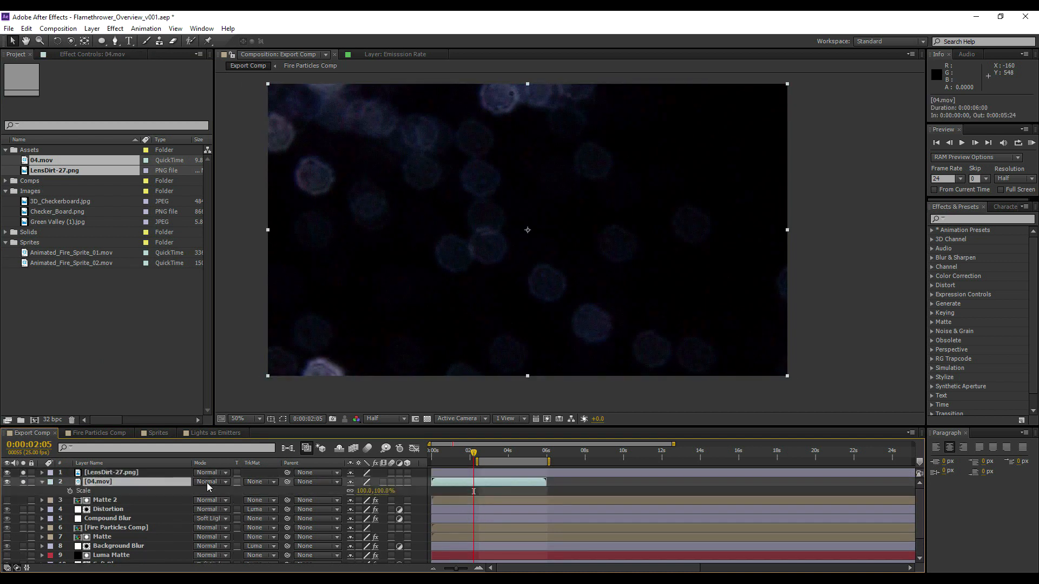
{"action": "scroll", "coordinate": [434, 396], "scroll_direction": "down", "scroll_amount": 2}
{"action": "scroll", "coordinate": [439, 373], "scroll_direction": "up", "scroll_amount": 2}
{"action": "scroll", "coordinate": [463, 330], "scroll_direction": "down", "scroll_amount": 3}
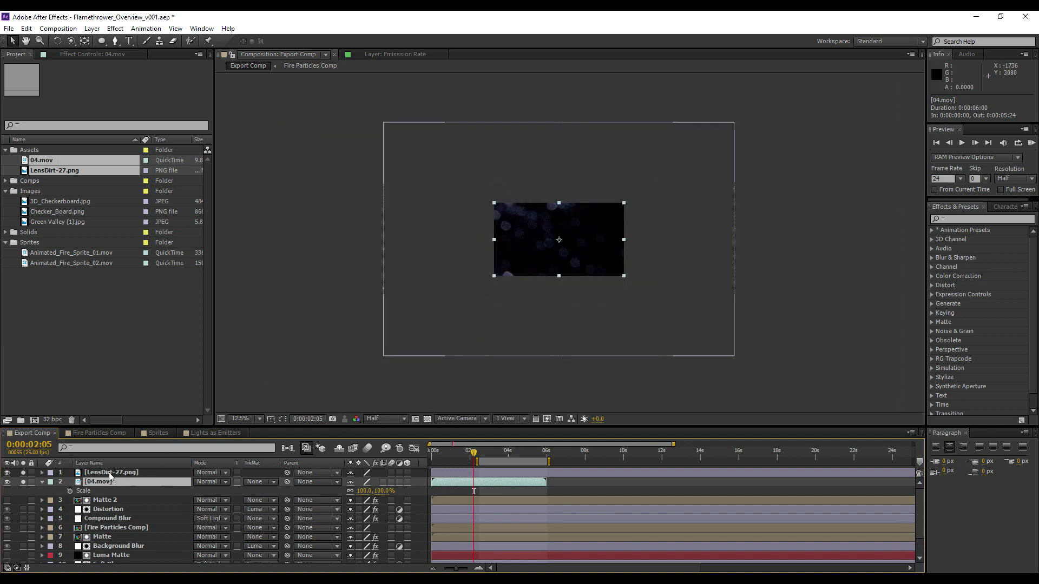
{"action": "left_click", "coordinate": [101, 473]}
{"action": "key", "text": "s"}
{"action": "left_click_drag", "start_coordinate": [363, 487], "coordinate": [329, 487]}
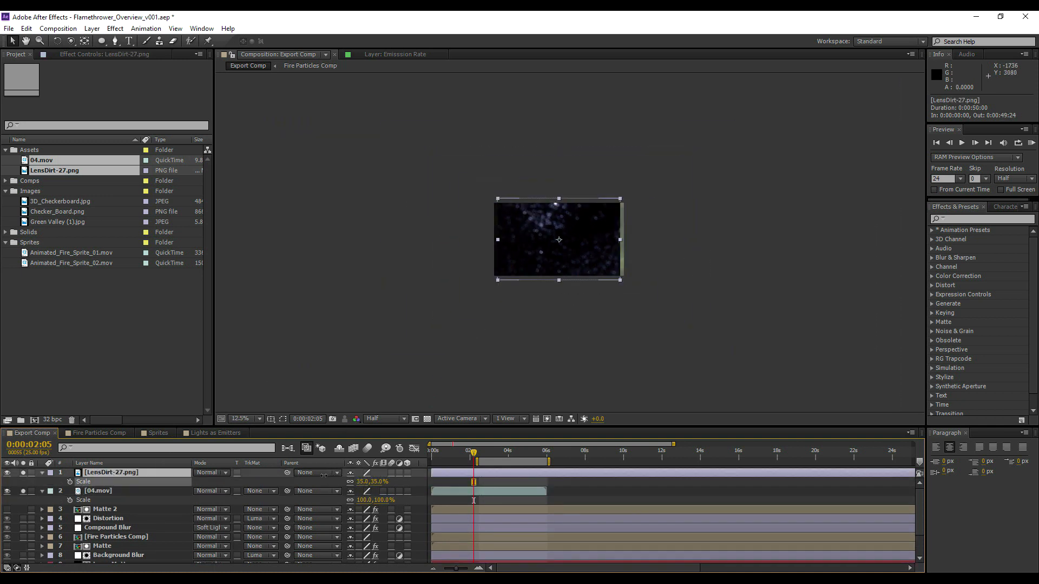
{"action": "scroll", "coordinate": [553, 292], "scroll_direction": "up", "scroll_amount": 2}
{"action": "scroll", "coordinate": [553, 293], "scroll_direction": "up", "scroll_amount": 2}
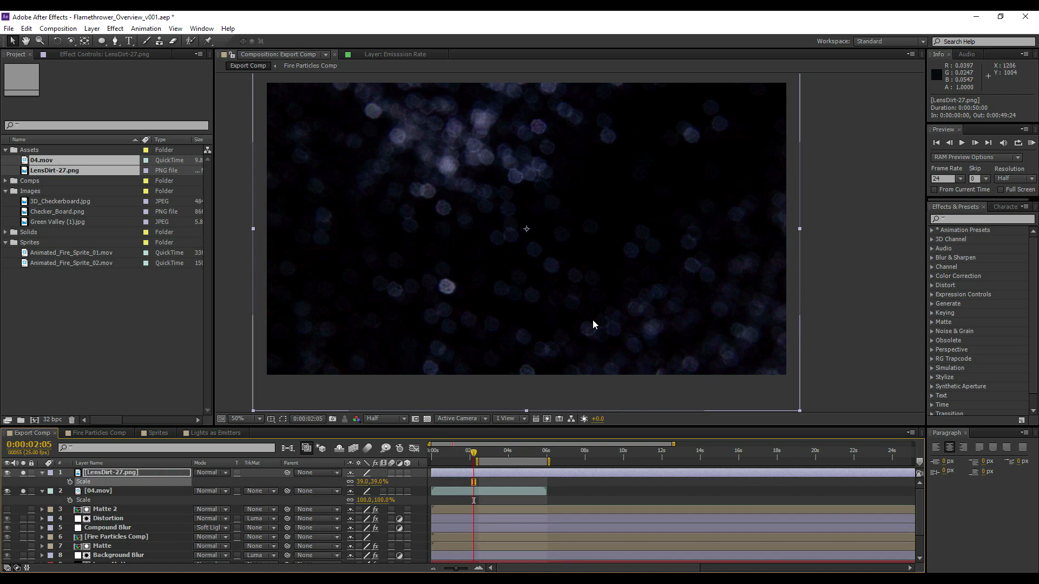
Switch to the browser and look through ActionVFX's free collections for lens dirt overlays.
{"action": "left_click_drag", "start_coordinate": [597, 300], "coordinate": [603, 315]}
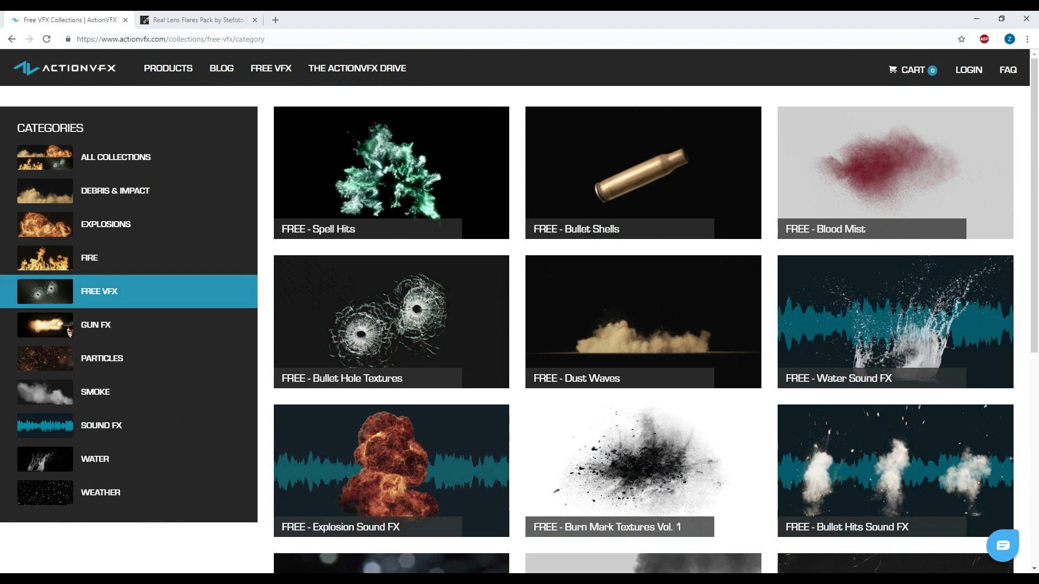
{"action": "scroll", "coordinate": [255, 352], "scroll_direction": "down", "scroll_amount": 5}
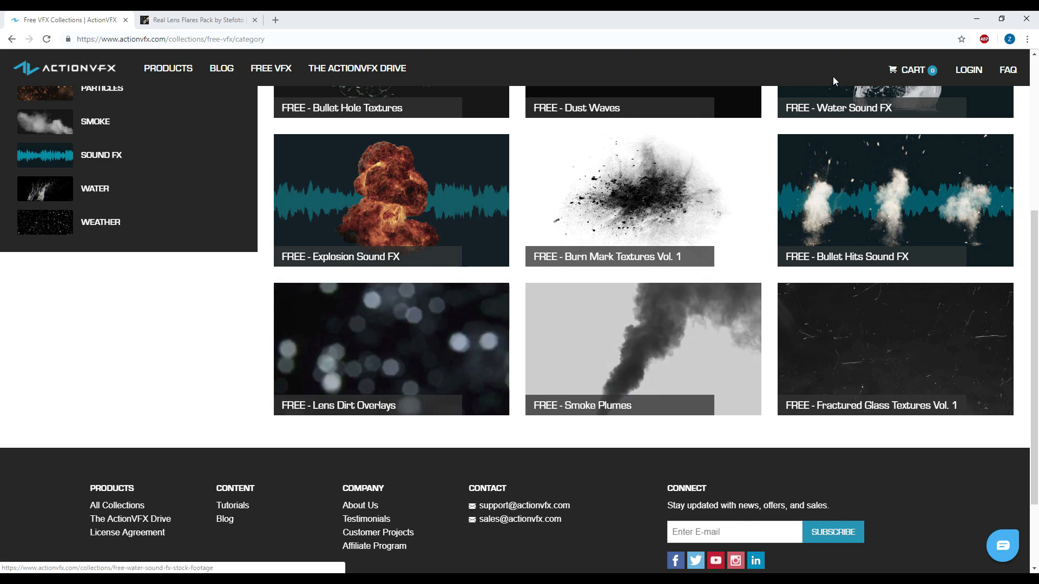
{"action": "left_click", "coordinate": [977, 19]}
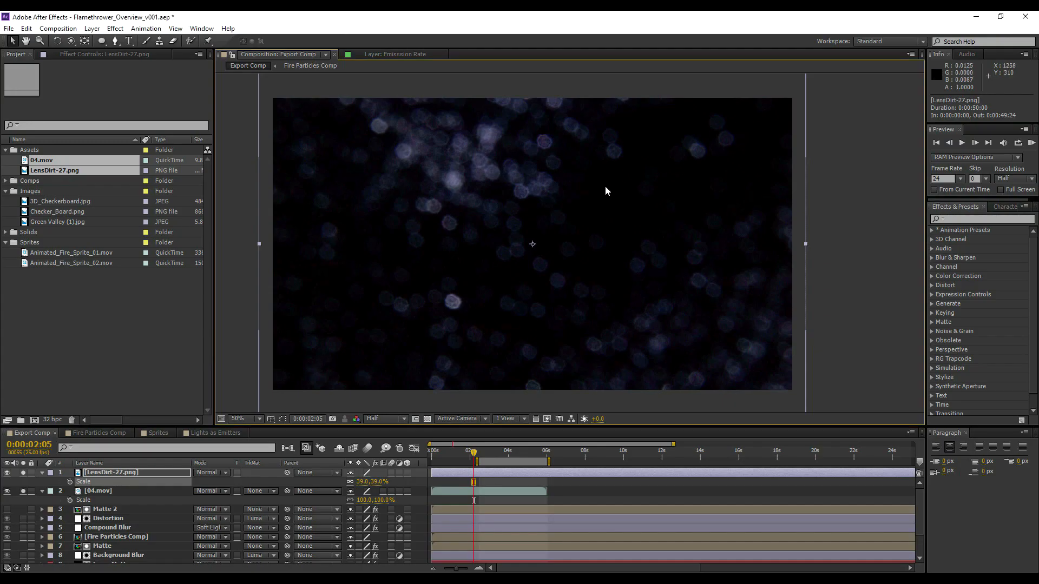
Turn off the solo on LensDirt-27.png and scrub through 04.mov by itself.
{"action": "left_click", "coordinate": [22, 474]}
{"action": "left_click", "coordinate": [103, 492]}
{"action": "left_click_drag", "start_coordinate": [432, 460], "coordinate": [486, 516]}
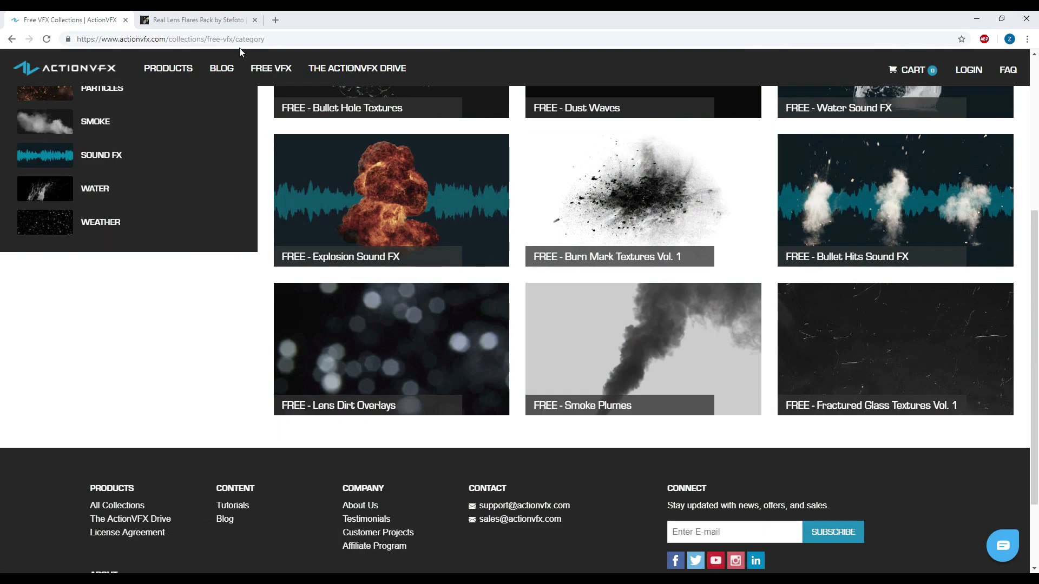
Examine the Real Lens Flares Pack page on VideoHive in the browser and return to After Effects.
{"action": "left_click", "coordinate": [189, 21]}
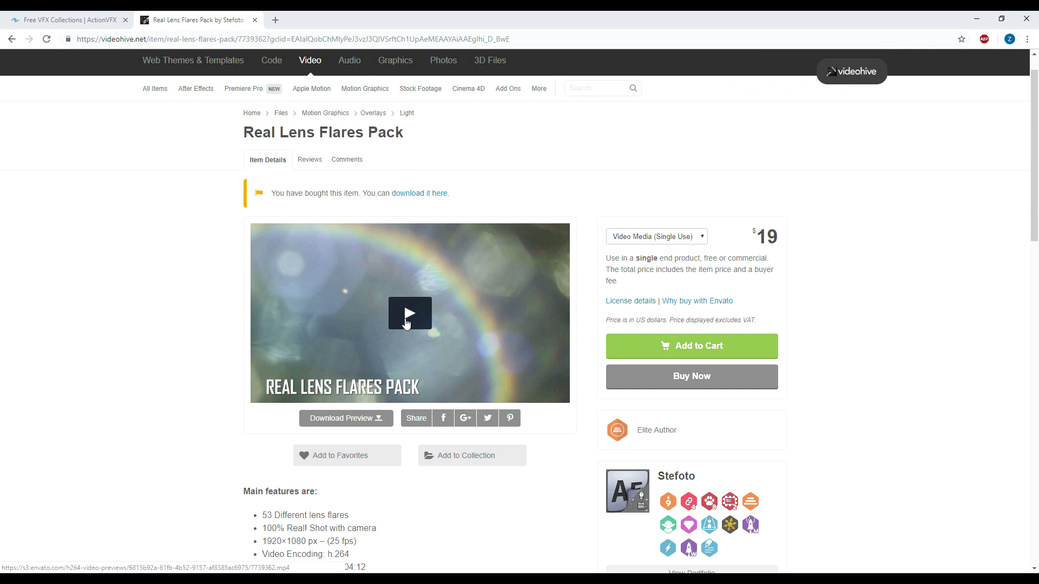
{"action": "scroll", "coordinate": [415, 320], "scroll_direction": "down", "scroll_amount": 2}
{"action": "scroll", "coordinate": [432, 309], "scroll_direction": "up", "scroll_amount": 2}
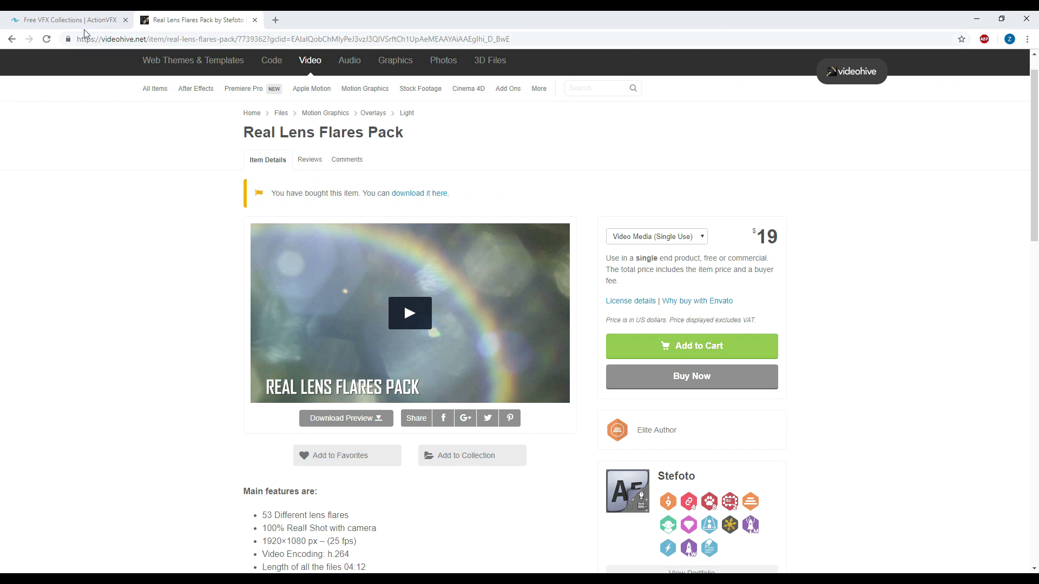
{"action": "left_click", "coordinate": [976, 22]}
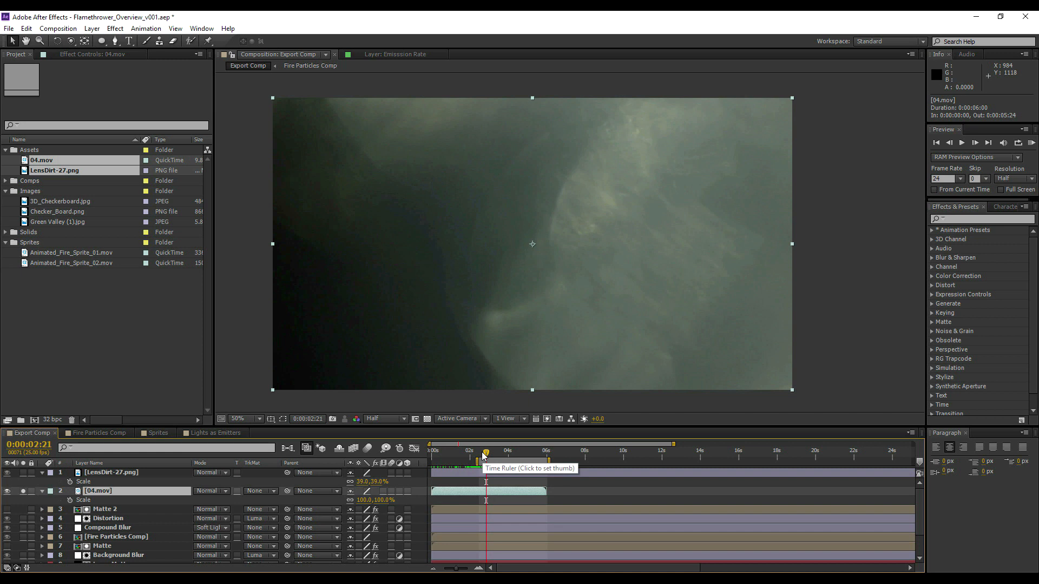
Go to 0:00:03:11, hide the LensDirt-27.png layer, and apply the Tritone effect to 04.mov.
{"action": "mouse_move", "coordinate": [484, 455]}
{"action": "left_mouse_down"}
{"action": "mouse_move", "coordinate": [469, 455]}
{"action": "mouse_move", "coordinate": [508, 457]}
{"action": "mouse_move", "coordinate": [497, 457]}
{"action": "left_mouse_up"}
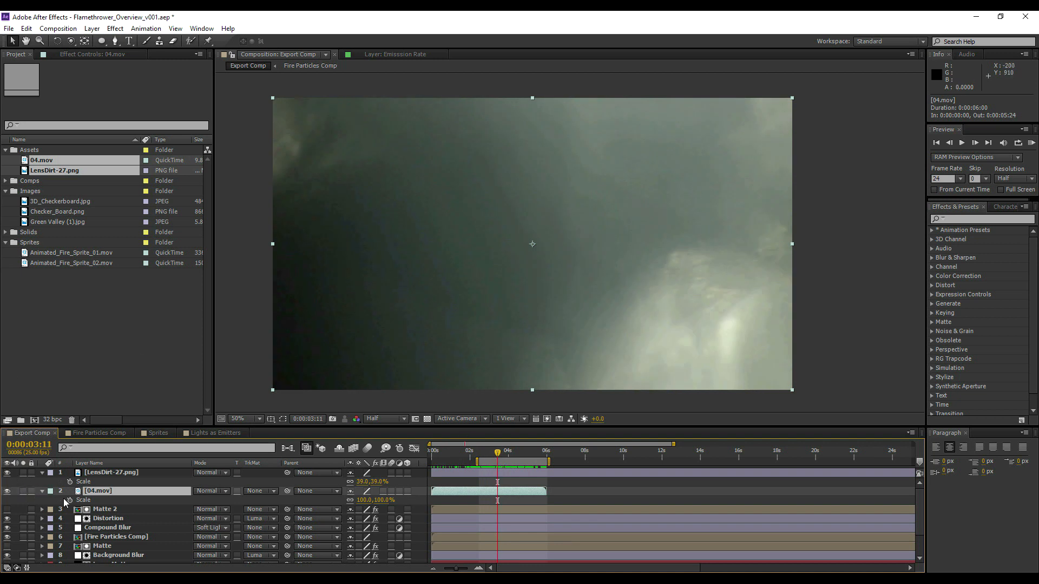
{"action": "left_click", "coordinate": [7, 473]}
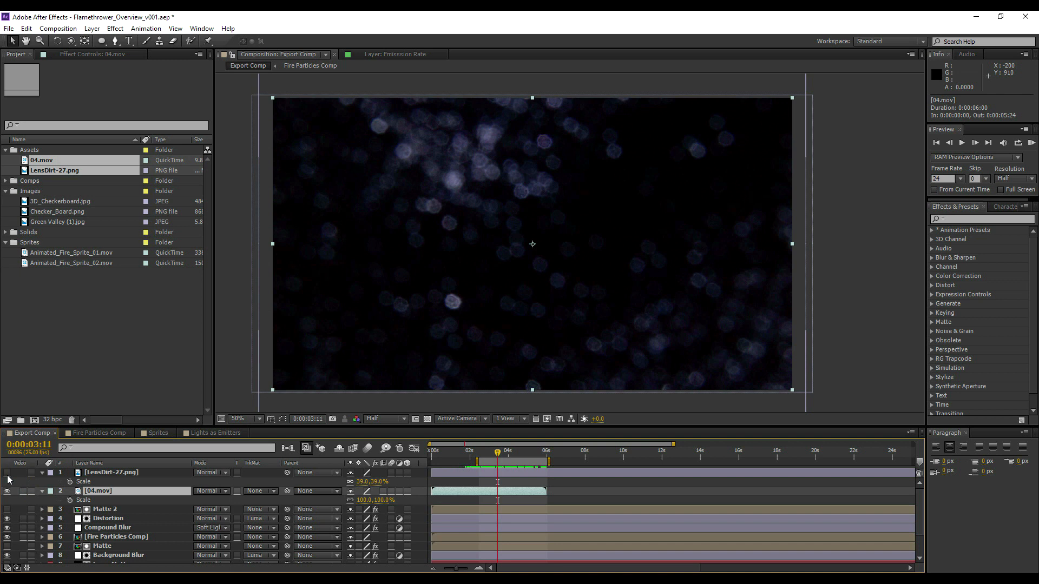
{"action": "right_click", "coordinate": [90, 491]}
{"action": "mouse_move", "coordinate": [167, 242]}
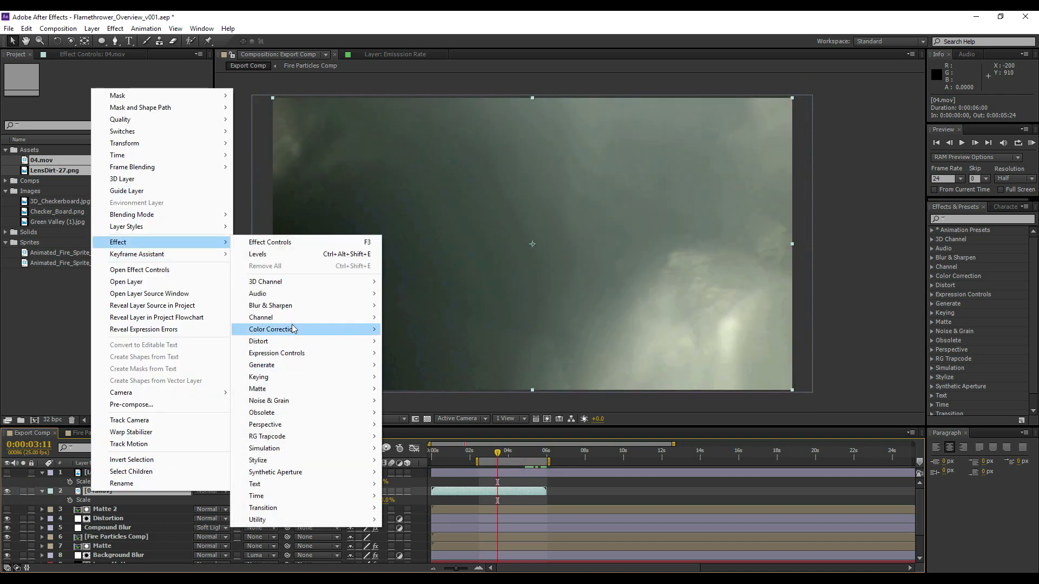
{"action": "mouse_move", "coordinate": [290, 329]}
{"action": "left_click", "coordinate": [419, 574]}
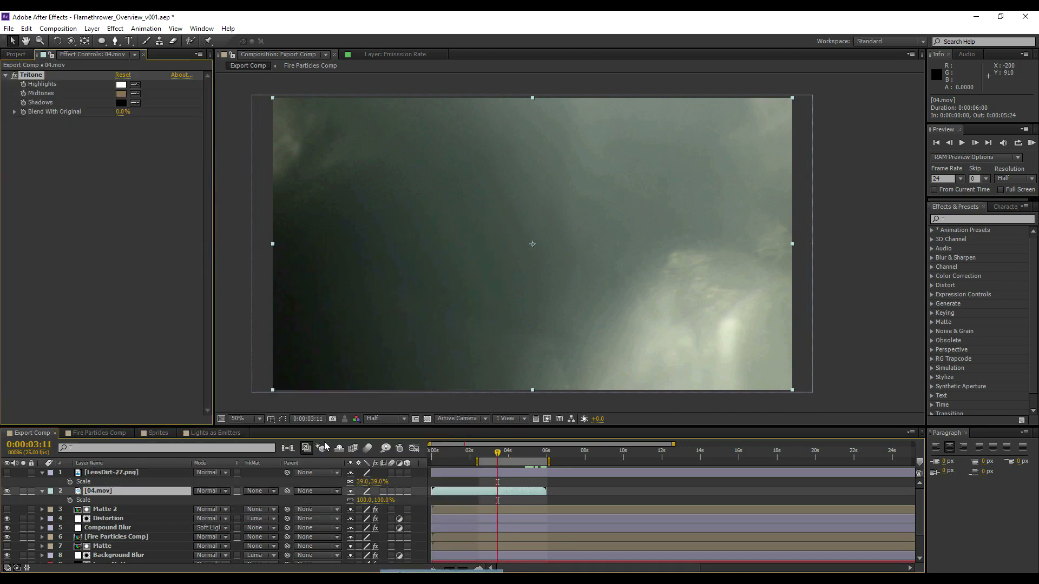
Set the Tritone Midtones color to orange E19643 and the blending mode of 04.mov to Screen.
{"action": "left_click", "coordinate": [121, 94]}
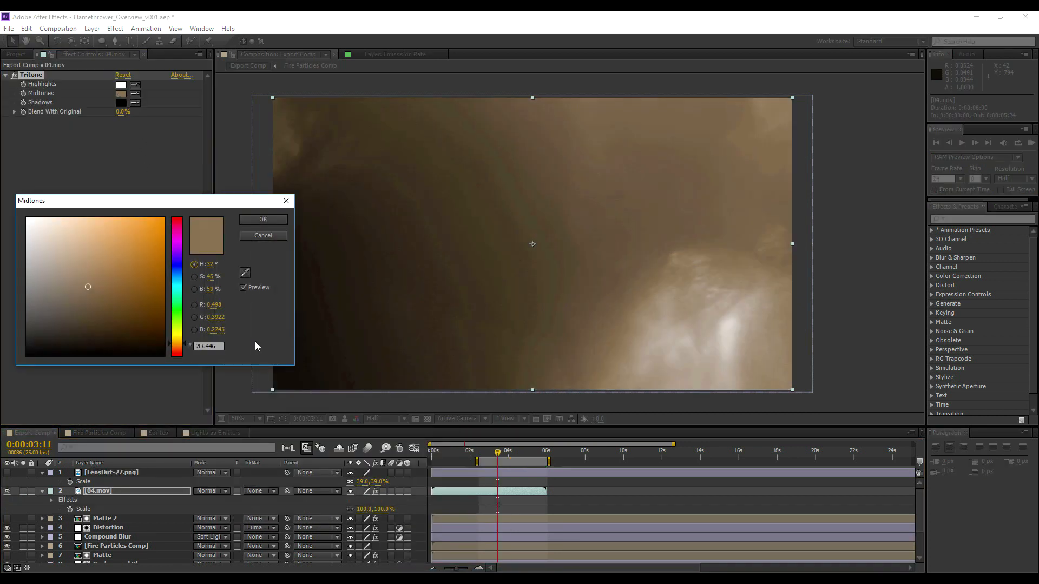
{"action": "mouse_move", "coordinate": [122, 239]}
{"action": "left_mouse_down"}
{"action": "mouse_move", "coordinate": [111, 238]}
{"action": "mouse_move", "coordinate": [123, 234]}
{"action": "left_mouse_up"}
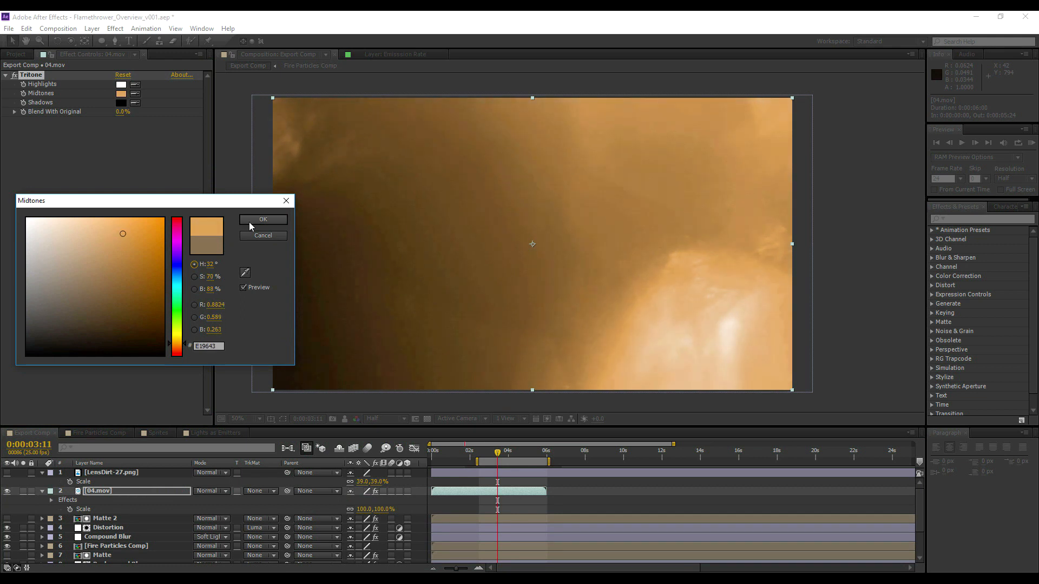
{"action": "left_click", "coordinate": [252, 222]}
{"action": "left_click", "coordinate": [216, 495]}
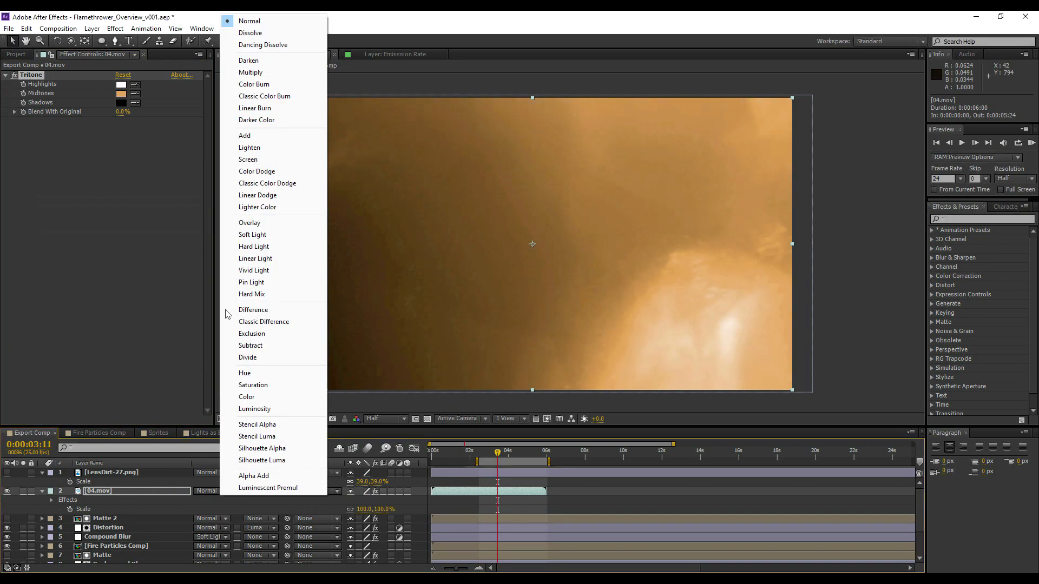
{"action": "left_click", "coordinate": [238, 157]}
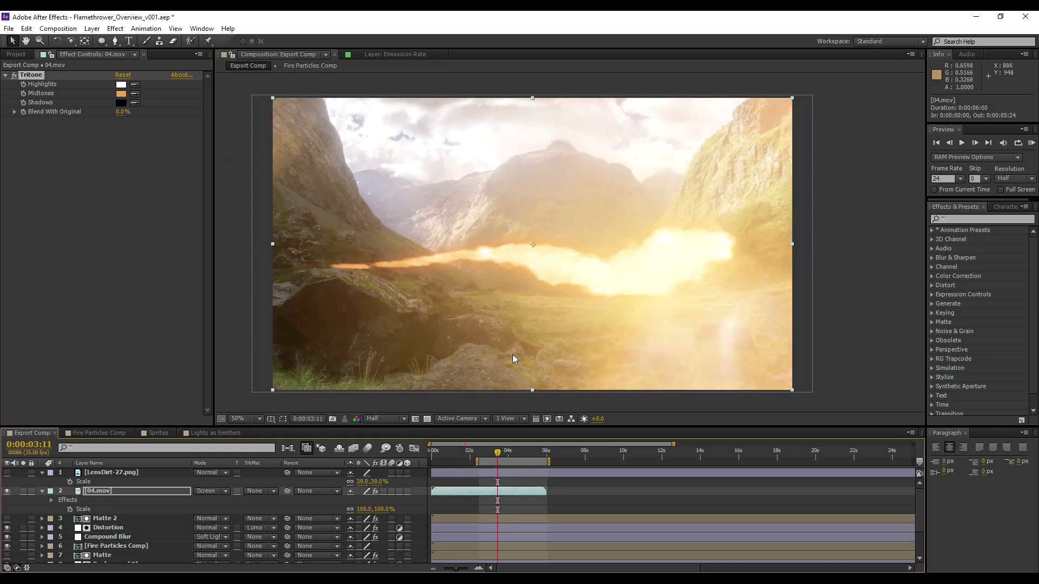
{"action": "left_click", "coordinate": [204, 496]}
Apply a Levels effect to 04.mov and set its Input White to 0.9294.
{"action": "left_click", "coordinate": [106, 492]}
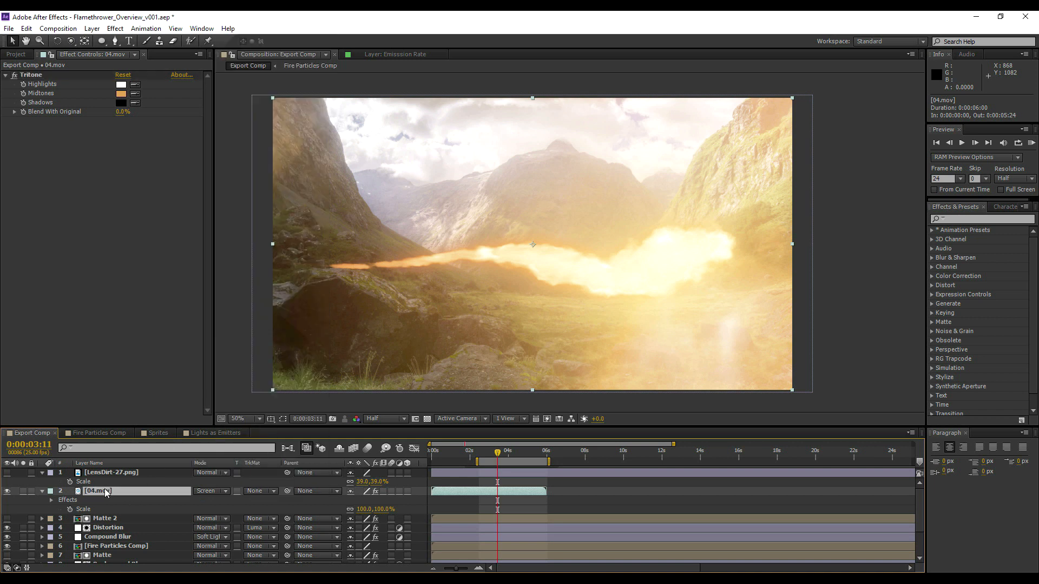
{"action": "right_click", "coordinate": [107, 492]}
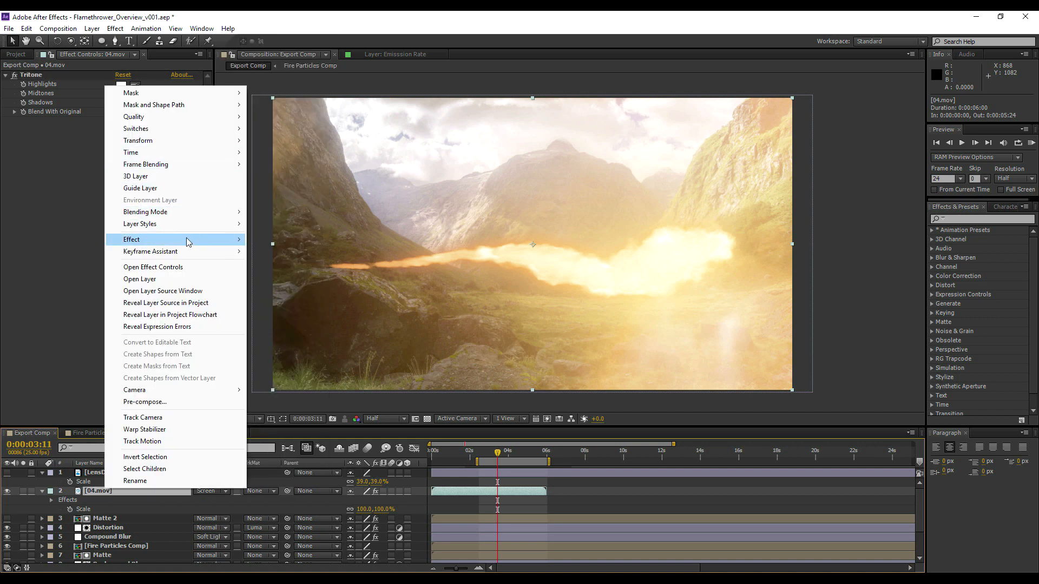
{"action": "mouse_move", "coordinate": [189, 242]}
{"action": "mouse_move", "coordinate": [297, 329]}
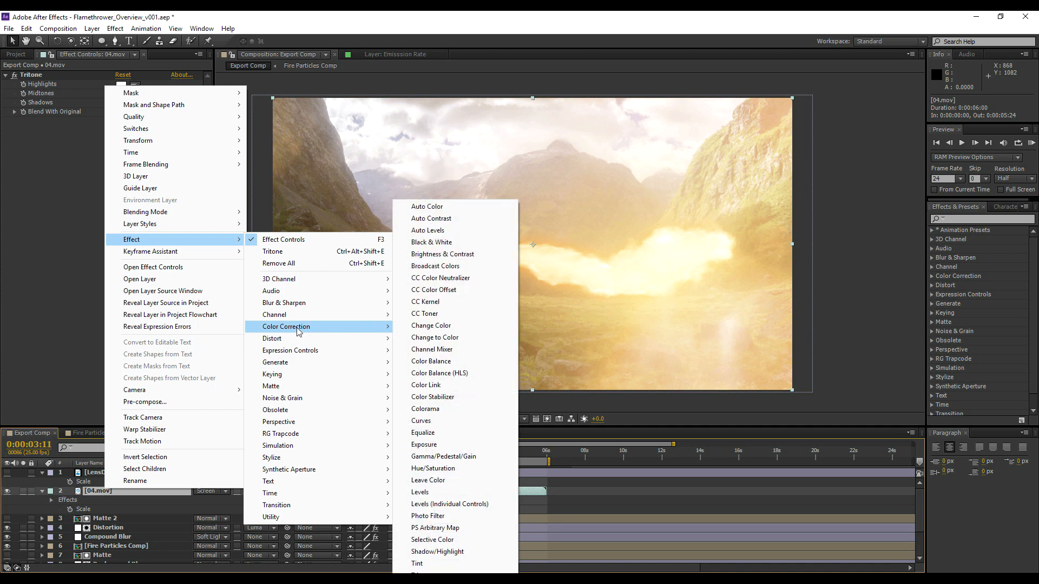
{"action": "left_click", "coordinate": [455, 492]}
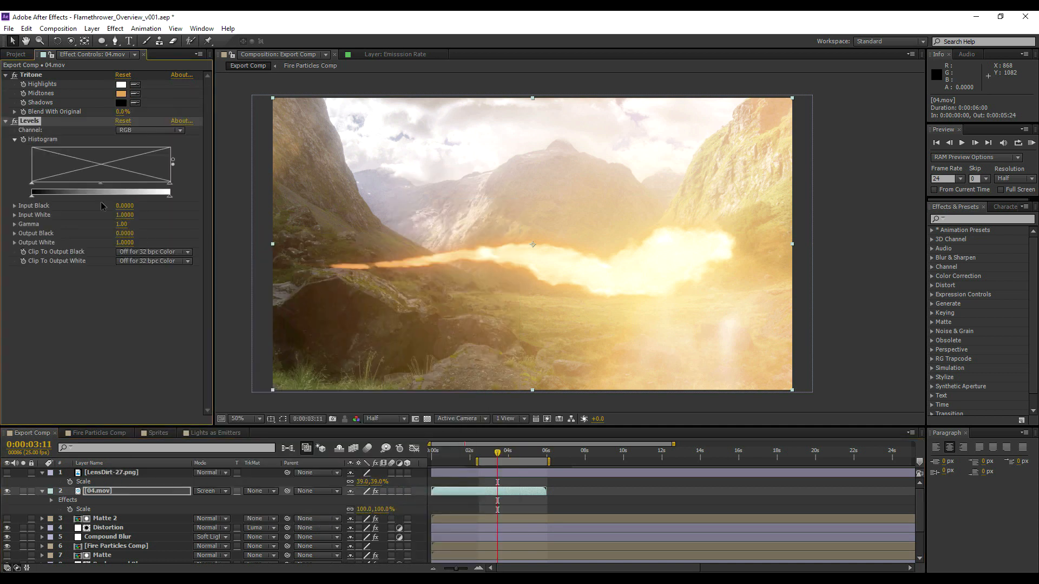
{"action": "left_click_drag", "start_coordinate": [170, 187], "coordinate": [160, 187]}
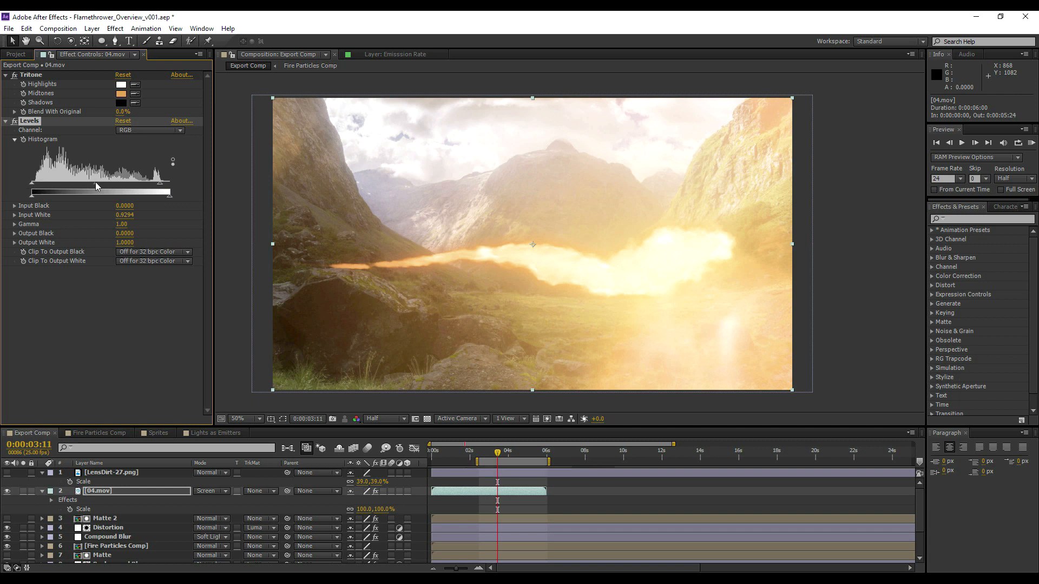
Set the Levels Gamma of 04.mov to 0.65.
{"action": "left_click_drag", "start_coordinate": [122, 224], "coordinate": [104, 227]}
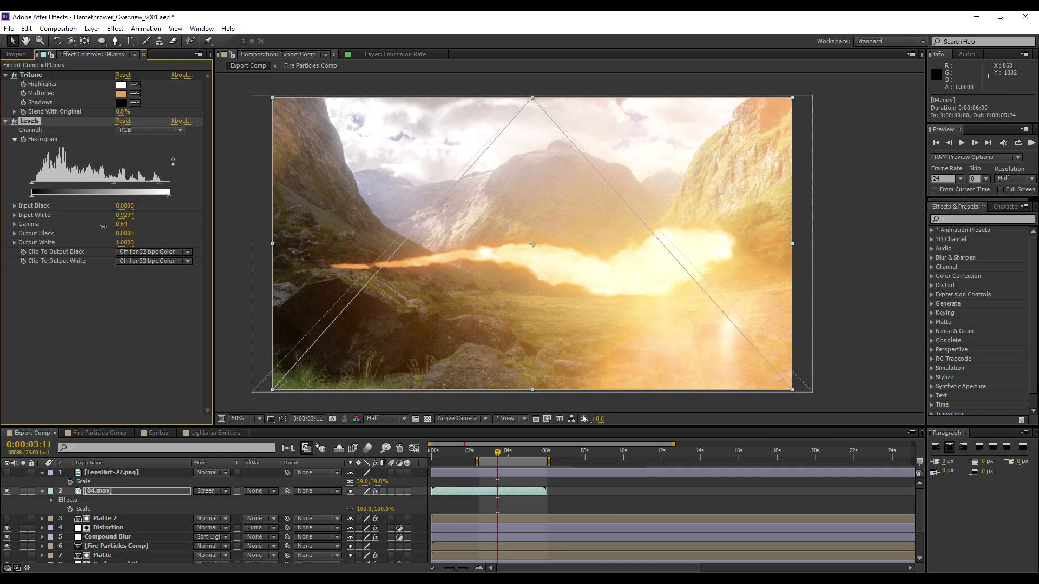
Try the Lighten and Soft Light blending modes on 04.mov and return it to Screen.
{"action": "left_click", "coordinate": [208, 490]}
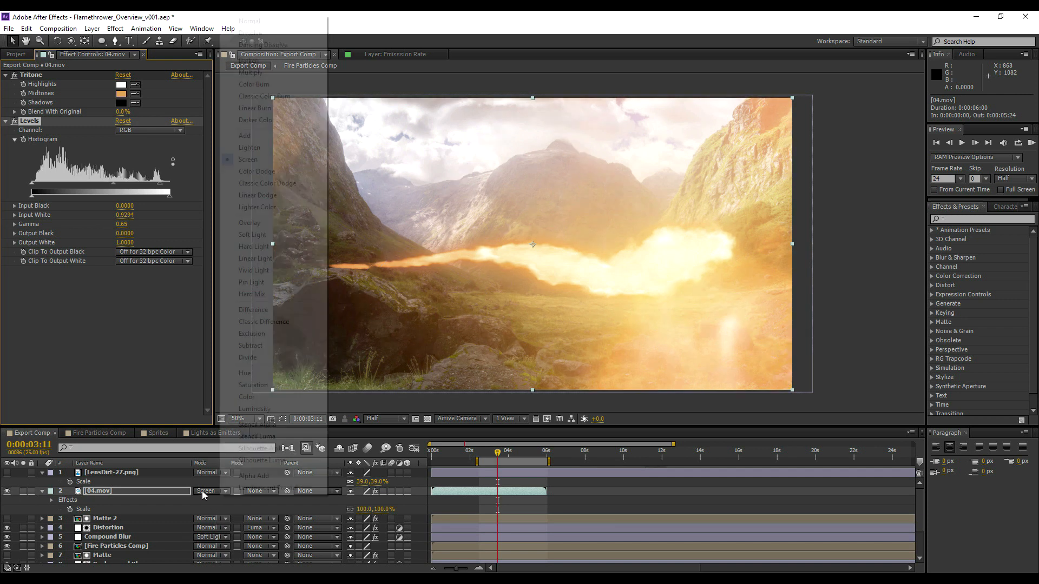
{"action": "left_click", "coordinate": [249, 148]}
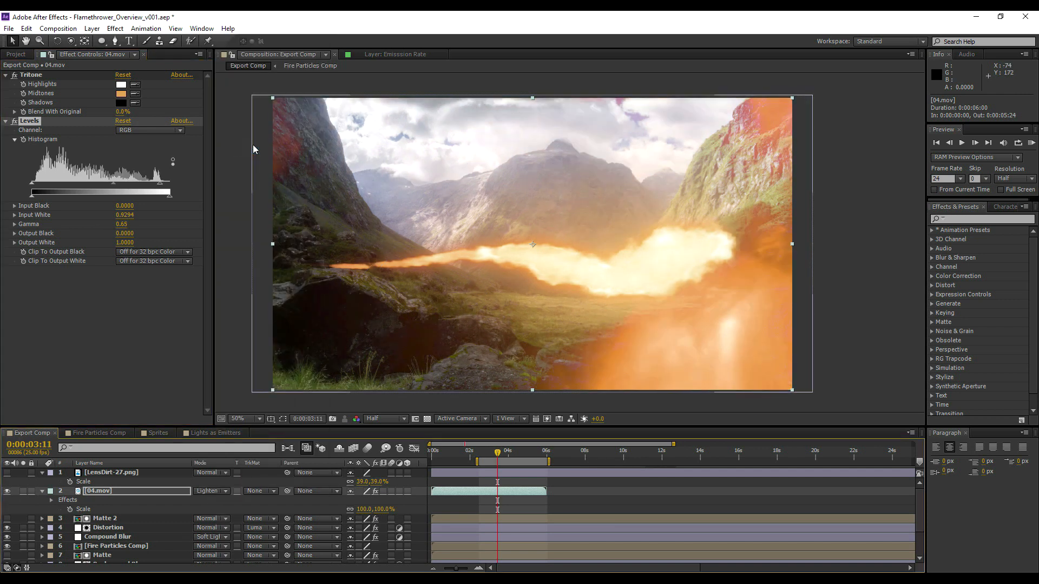
{"action": "left_click", "coordinate": [206, 493]}
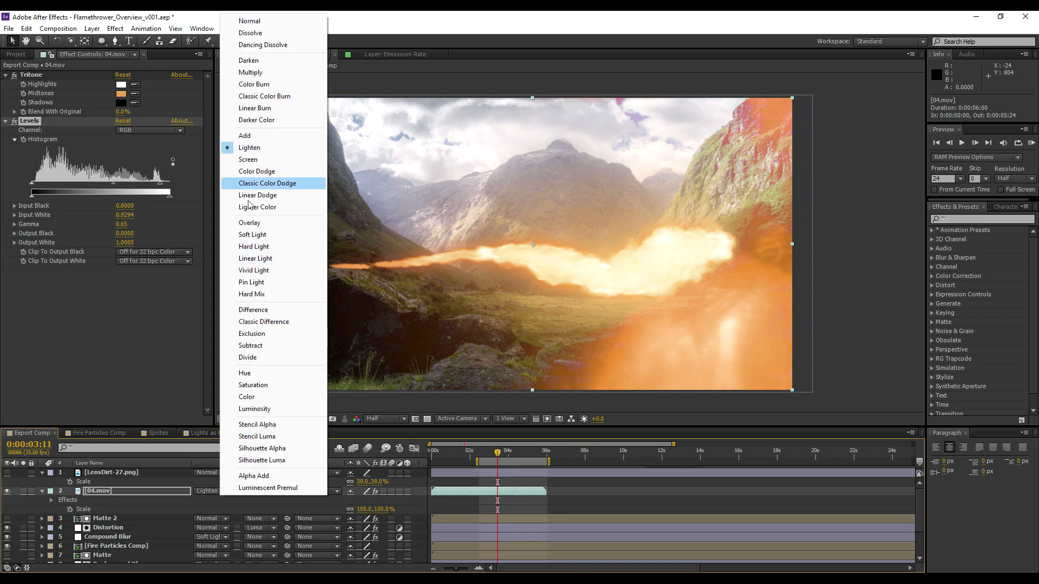
{"action": "left_click", "coordinate": [255, 235]}
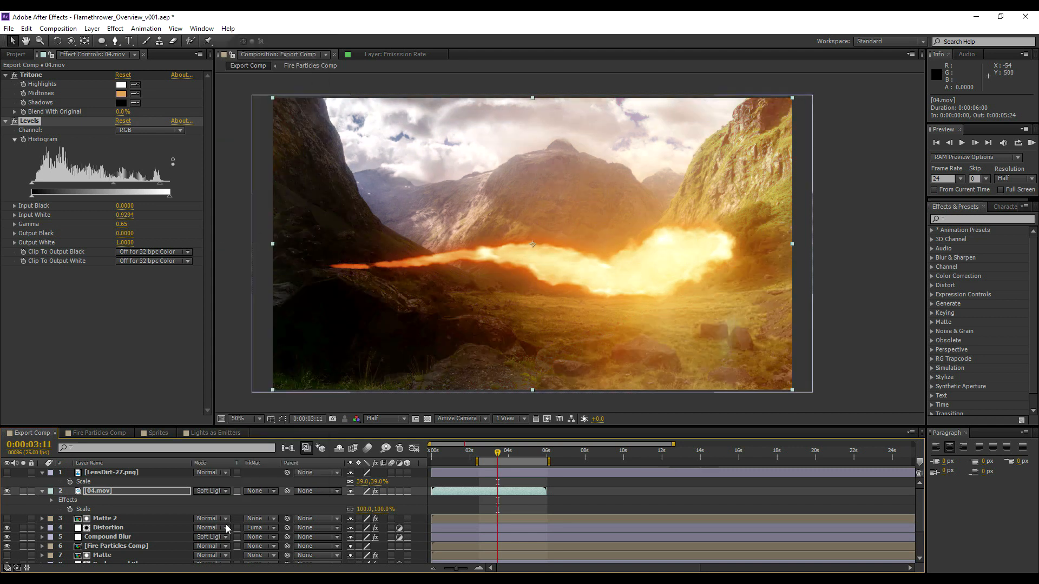
{"action": "left_click", "coordinate": [205, 492]}
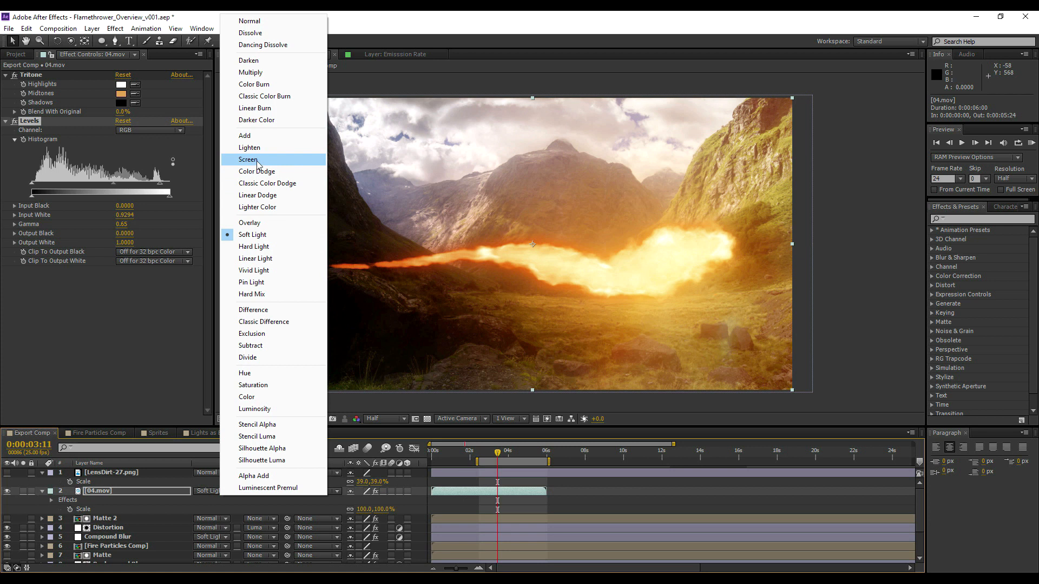
{"action": "left_click", "coordinate": [258, 159]}
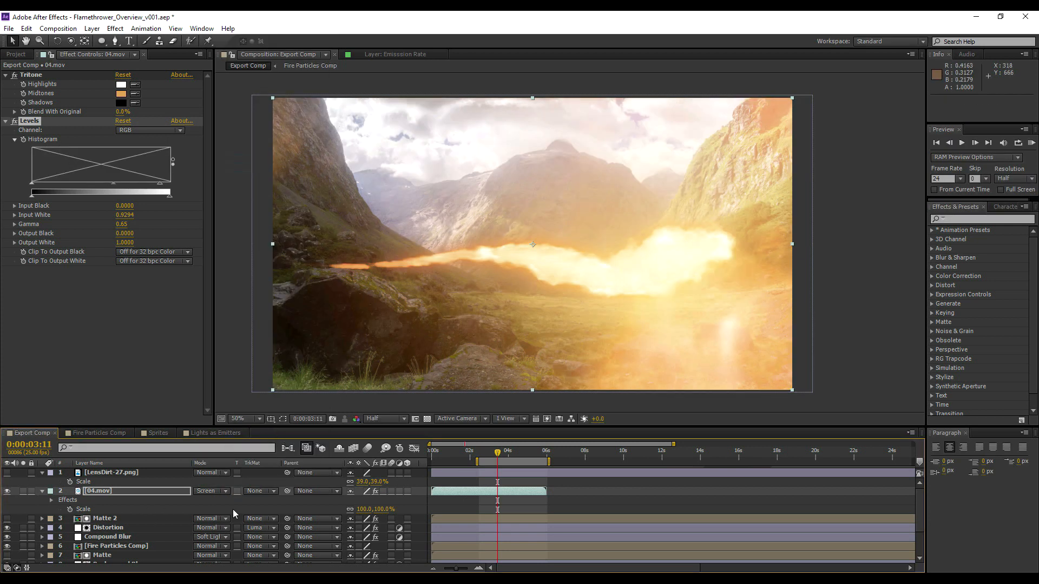
Reposition 04.mov in time so it starts at 0:00:00:01, with the current time at 0:00:02:15.
{"action": "left_click_drag", "start_coordinate": [455, 491], "coordinate": [482, 453]}
{"action": "left_click", "coordinate": [452, 453]}
{"action": "left_click_drag", "start_coordinate": [456, 493], "coordinate": [443, 492]}
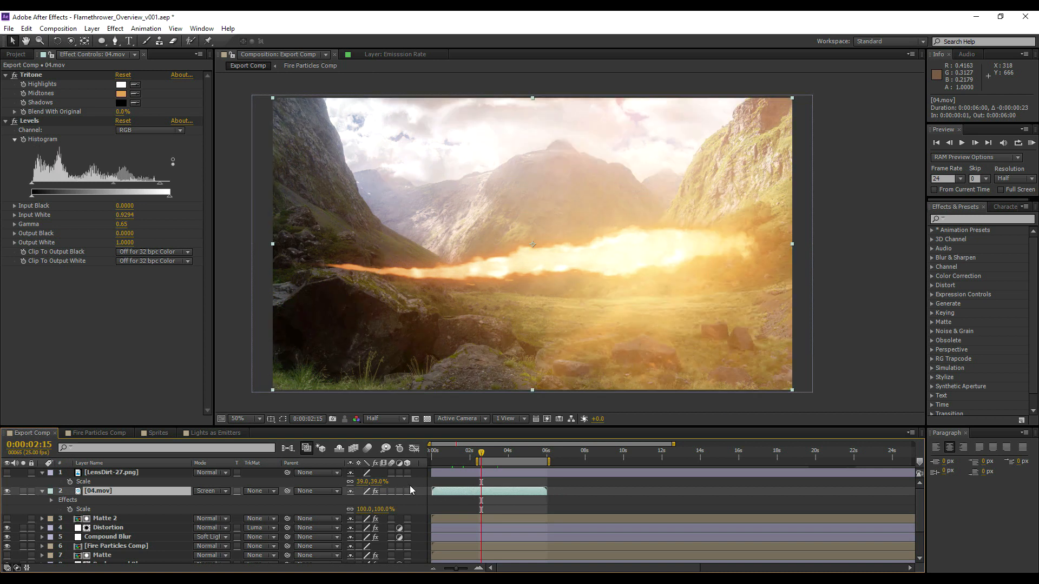
Hide 04.mov, show LensDirt-27.png, and copy the Tritone effect from 04.mov onto it.
{"action": "left_click", "coordinate": [7, 475]}
{"action": "left_click", "coordinate": [7, 473]}
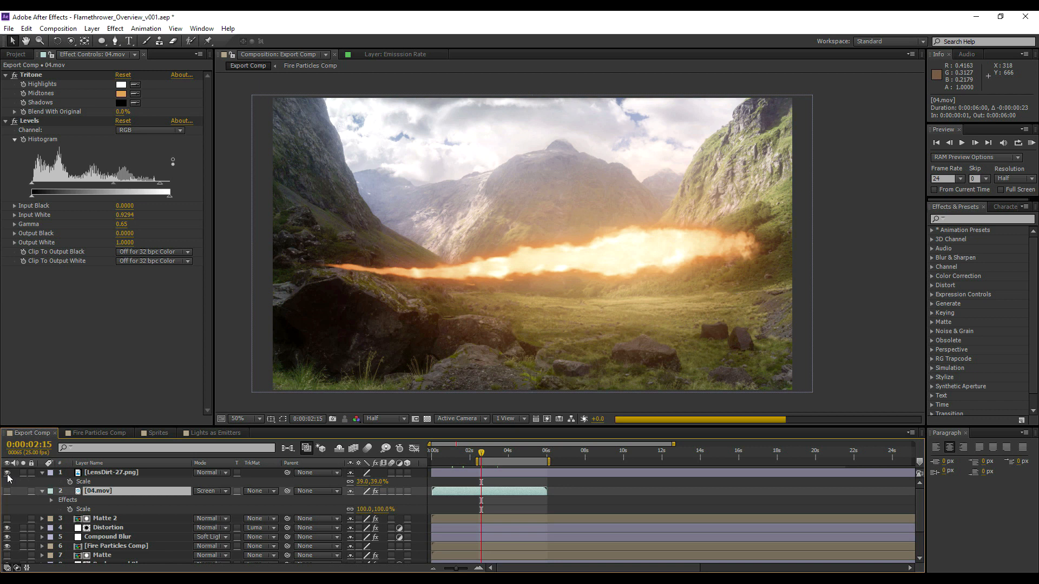
{"action": "left_click", "coordinate": [132, 473]}
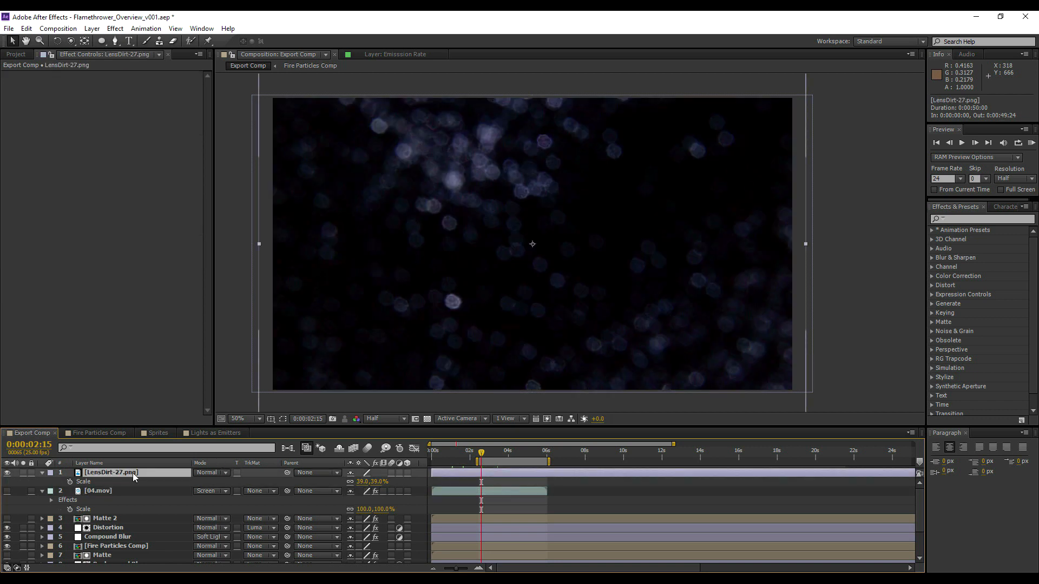
{"action": "left_click", "coordinate": [103, 491]}
{"action": "left_click", "coordinate": [31, 75]}
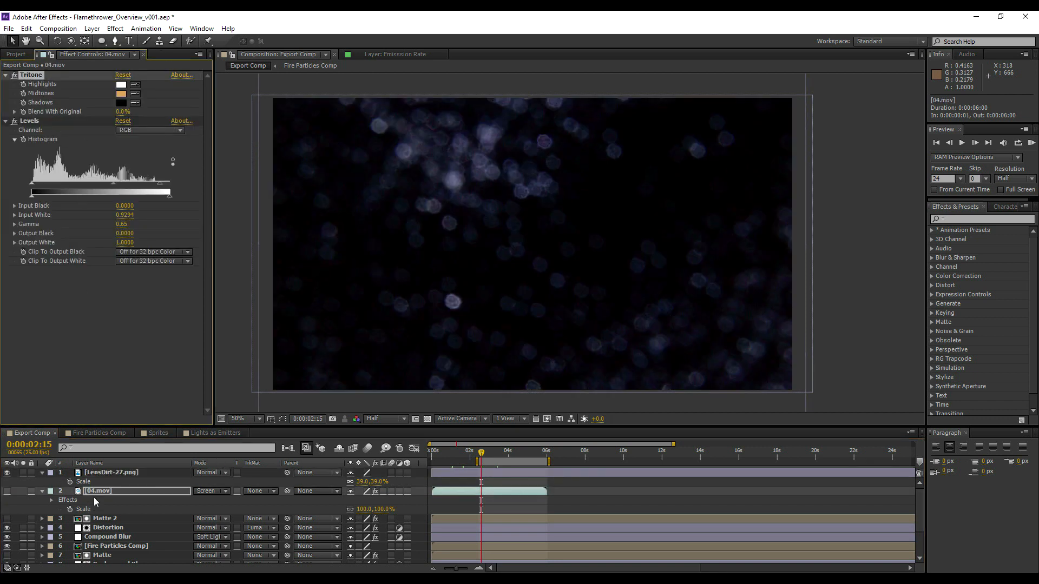
{"action": "left_click", "coordinate": [105, 473]}
{"action": "key", "text": "ctrl+v"}
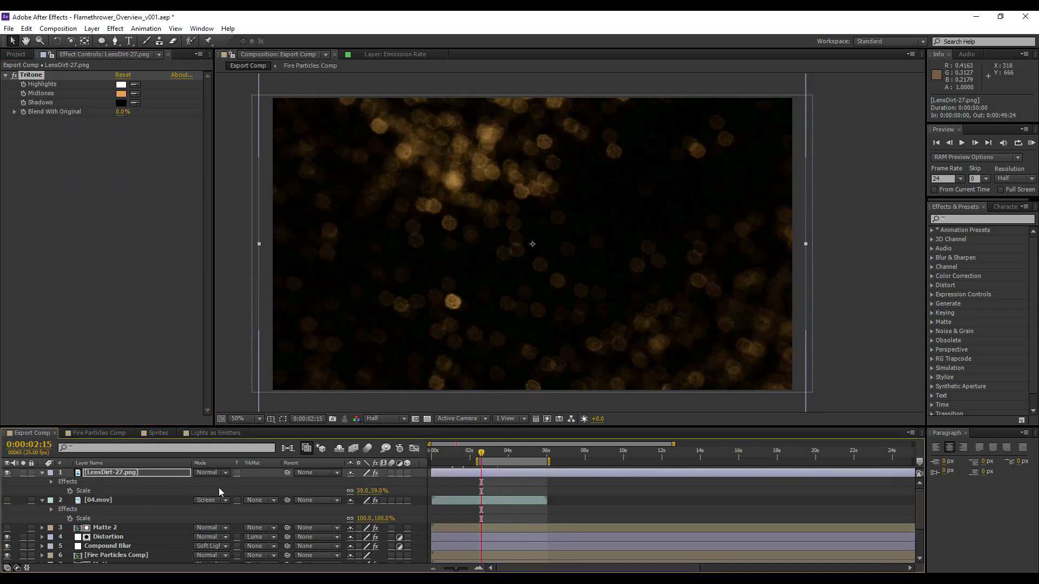
Set the Tritone Midtones color of LensDirt-27.png to F7A347 and hide the layer.
{"action": "left_click", "coordinate": [118, 93]}
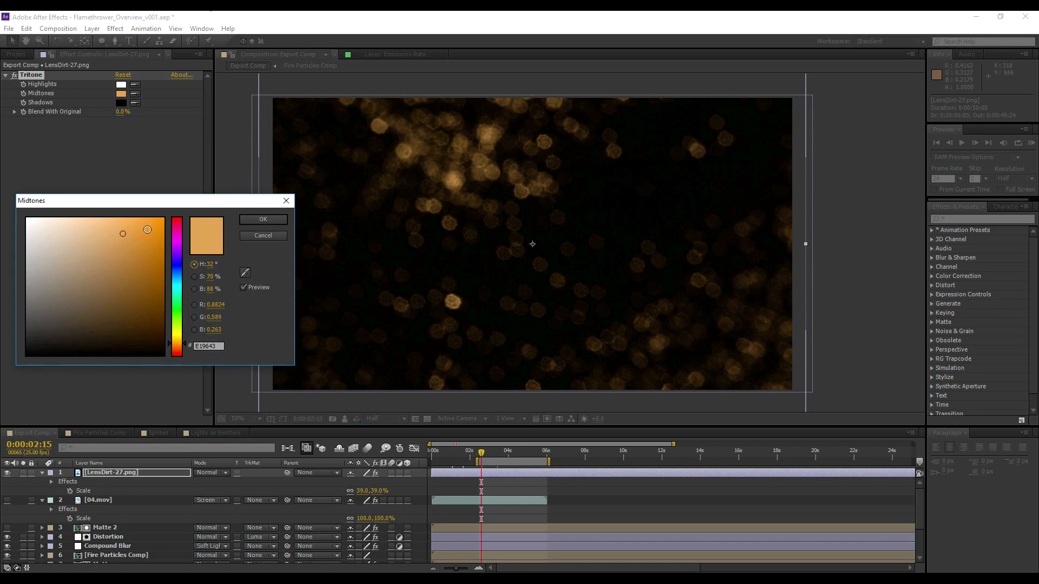
{"action": "left_click", "coordinate": [122, 223]}
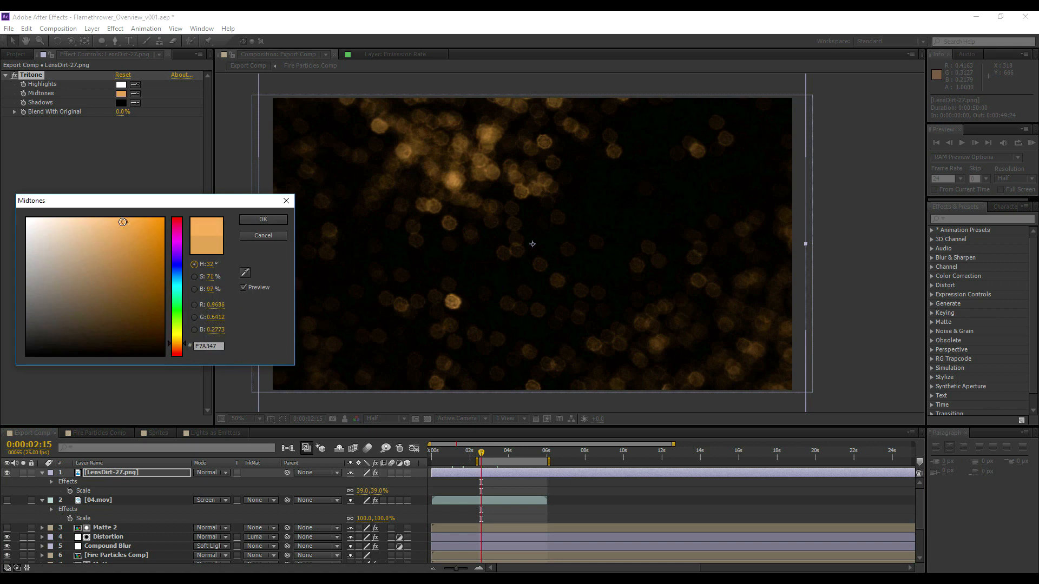
{"action": "left_click", "coordinate": [264, 220]}
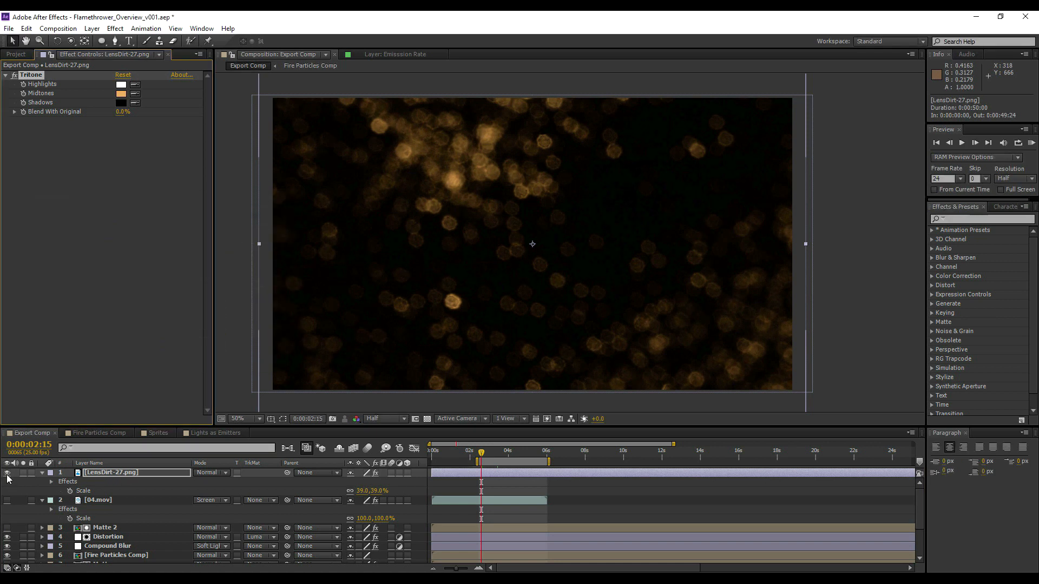
{"action": "left_click", "coordinate": [7, 474]}
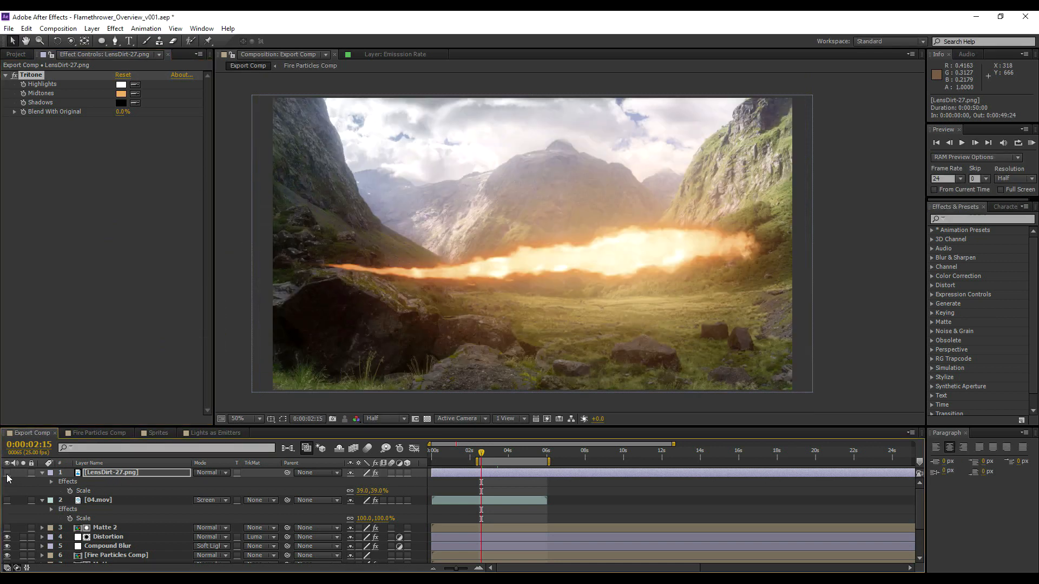
Duplicate Matte 2 directly above LensDirt-27.png as its luma track matte and solo LensDirt-27.png.
{"action": "left_click", "coordinate": [107, 529]}
{"action": "key", "text": "ctrl+d"}
{"action": "left_click_drag", "start_coordinate": [98, 533], "coordinate": [108, 471]}
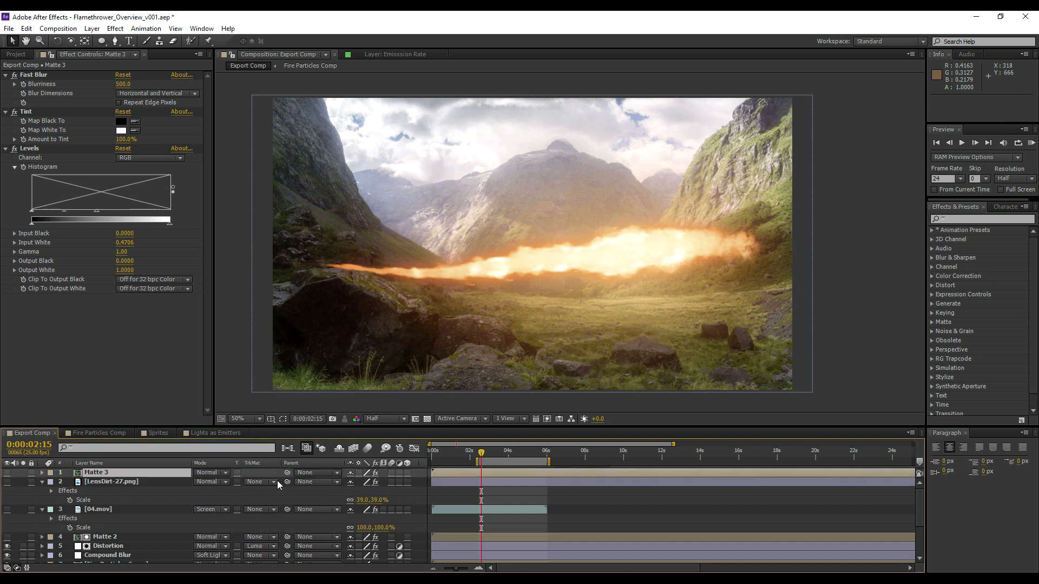
{"action": "left_click", "coordinate": [261, 479]}
{"action": "left_click", "coordinate": [292, 537]}
{"action": "left_click", "coordinate": [23, 482]}
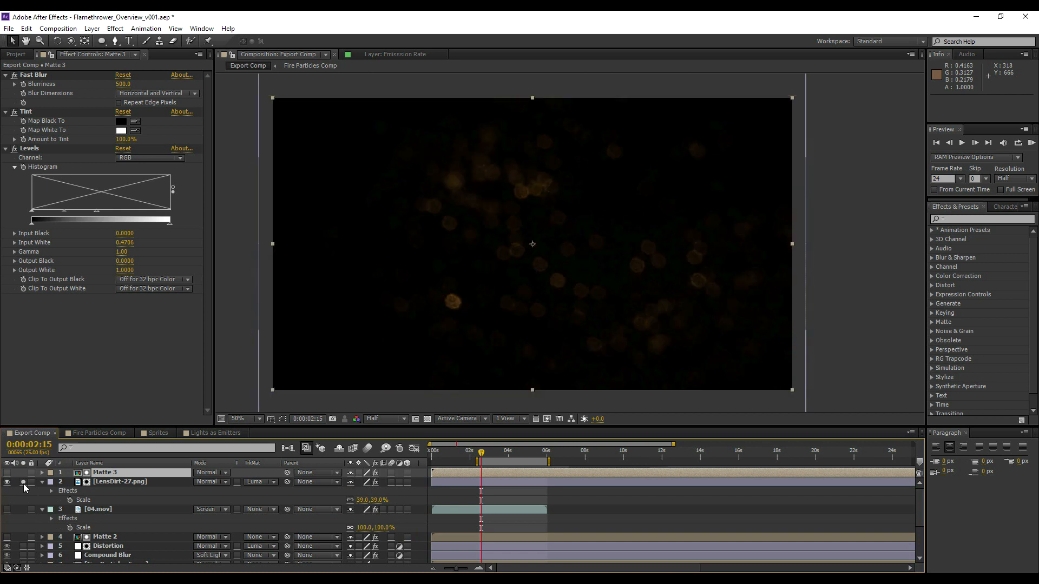
Set the Levels Input White of Matte 3 to 0.4.
{"action": "left_click", "coordinate": [106, 481]}
{"action": "left_click", "coordinate": [106, 473]}
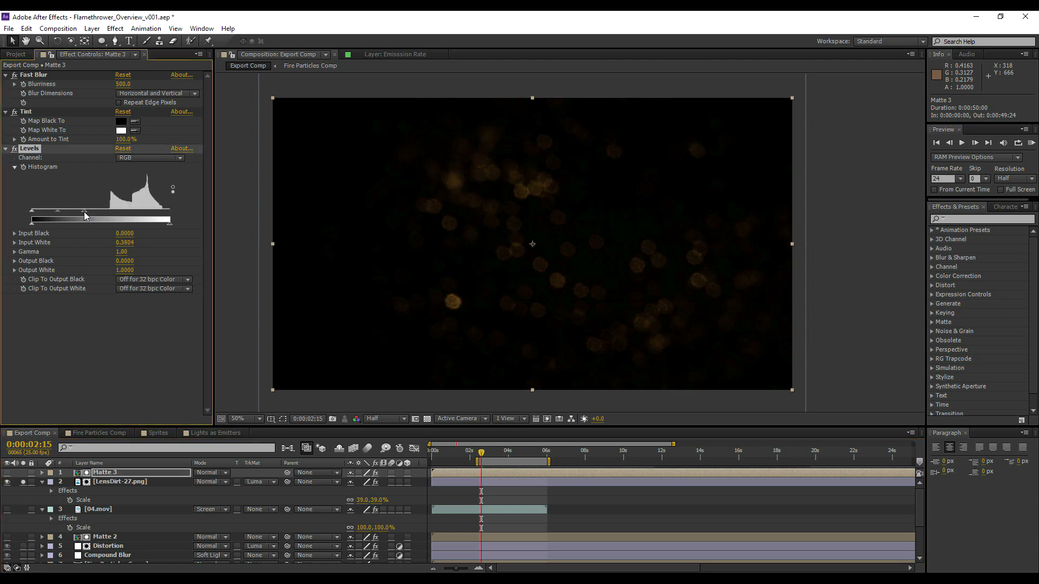
{"action": "left_click", "coordinate": [107, 483]}
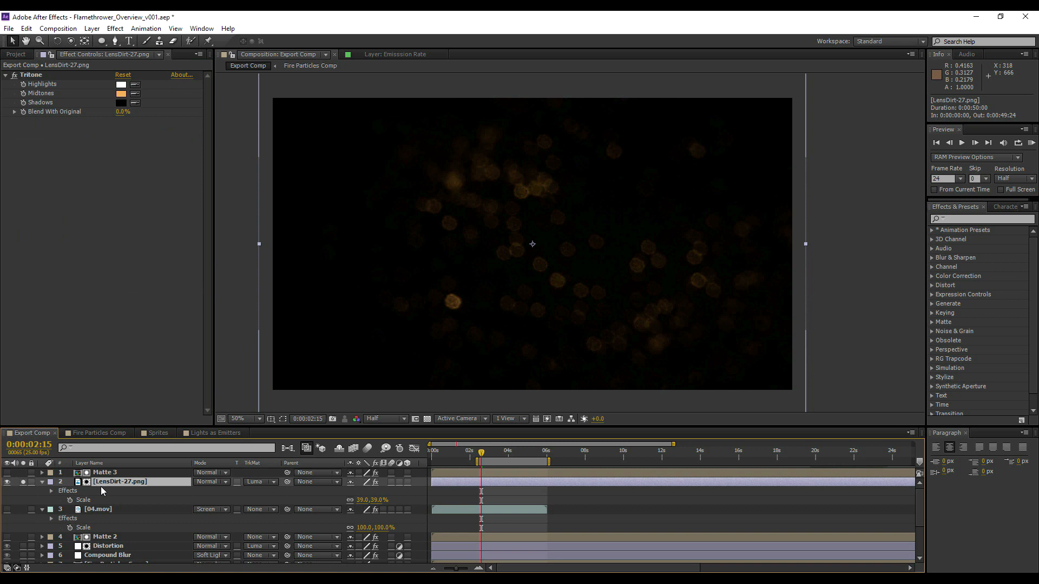
{"action": "left_click", "coordinate": [102, 474]}
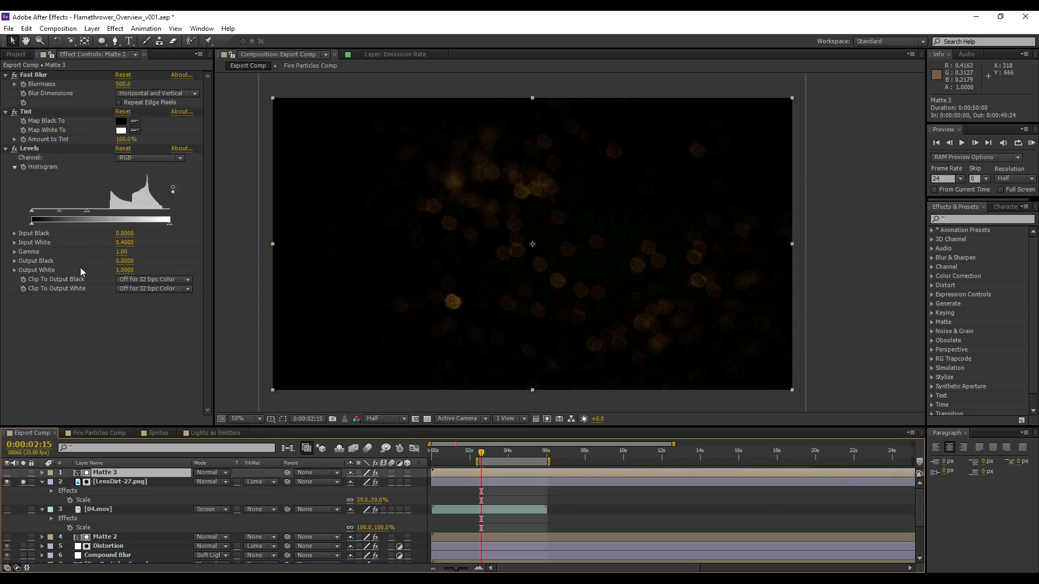
{"action": "left_click", "coordinate": [101, 483]}
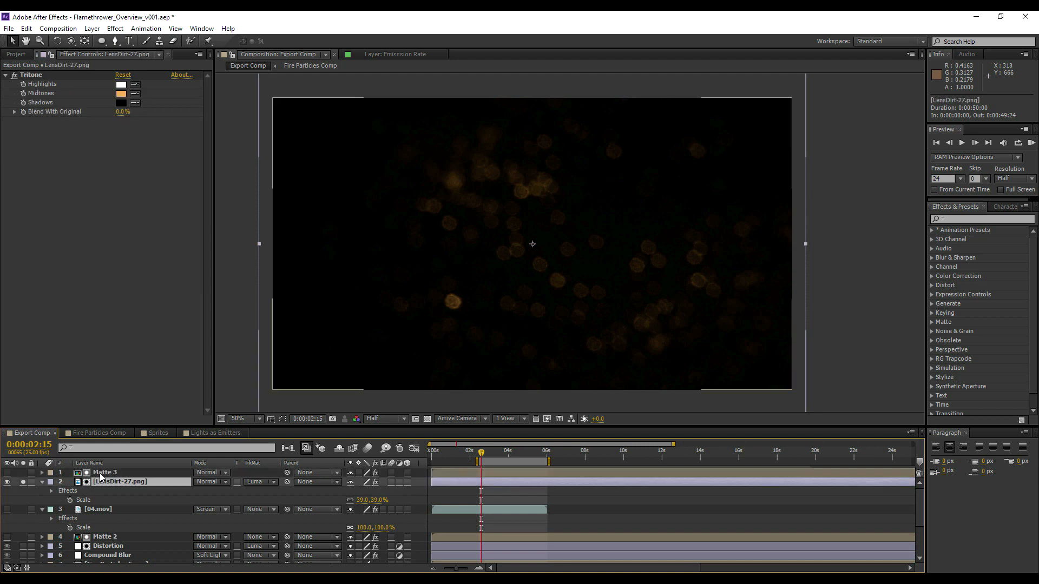
Add the expression wiggle (15, 15) to the Opacity of Matte 3 and run a RAM preview.
{"action": "left_click", "coordinate": [101, 474]}
{"action": "key", "text": "t"}
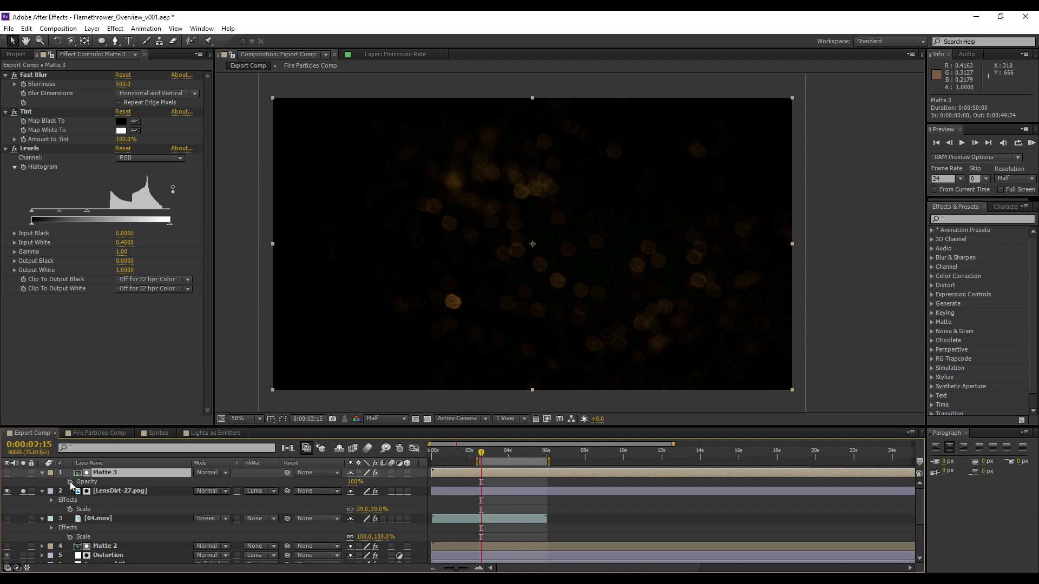
{"action": "left_click", "coordinate": [70, 482], "text": "alt"}
{"action": "type", "text": "wiggle"}
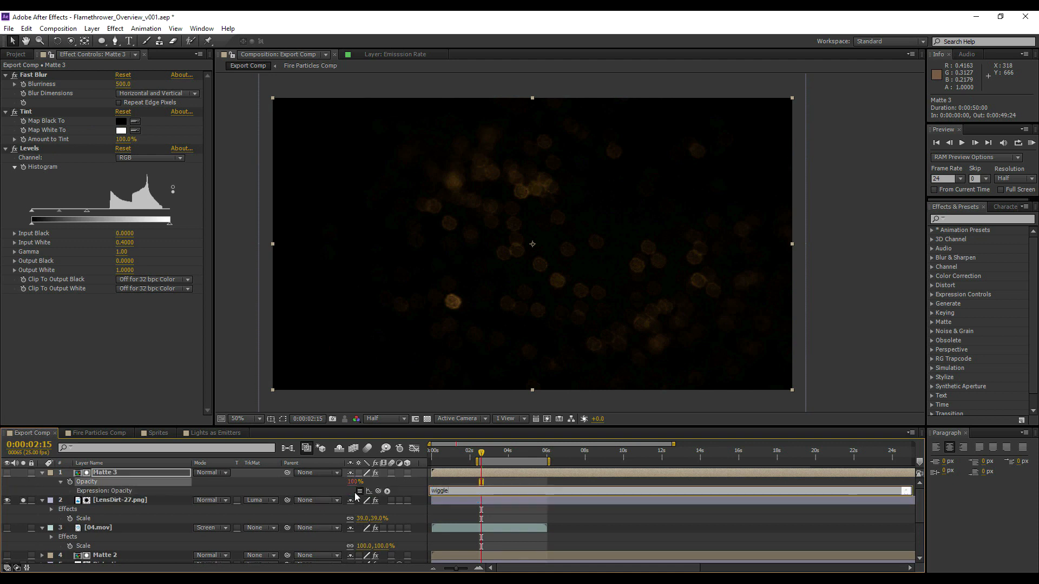
{"action": "type", "text": " (15, "}
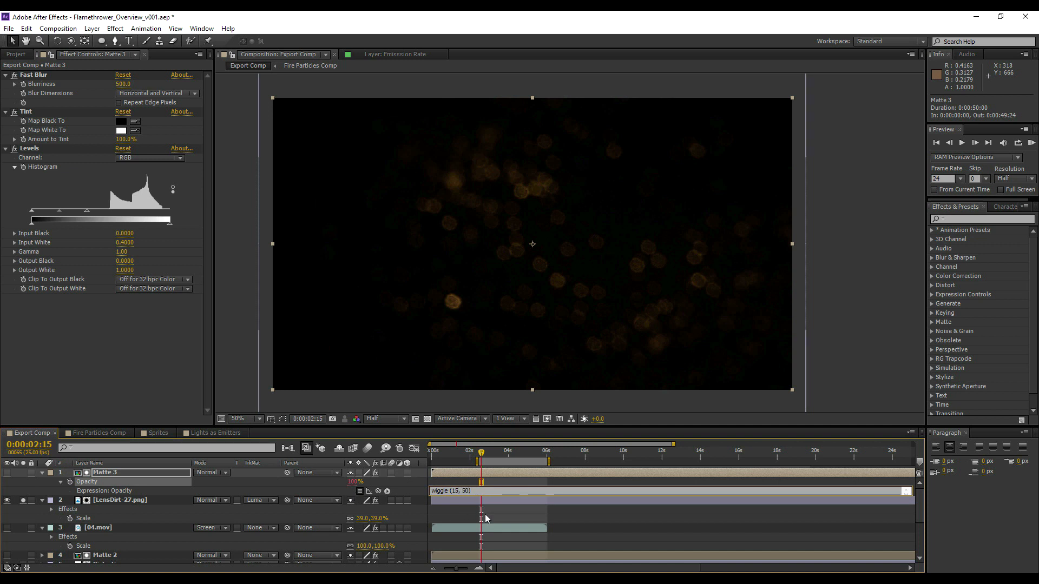
{"action": "type", "text": "15"}
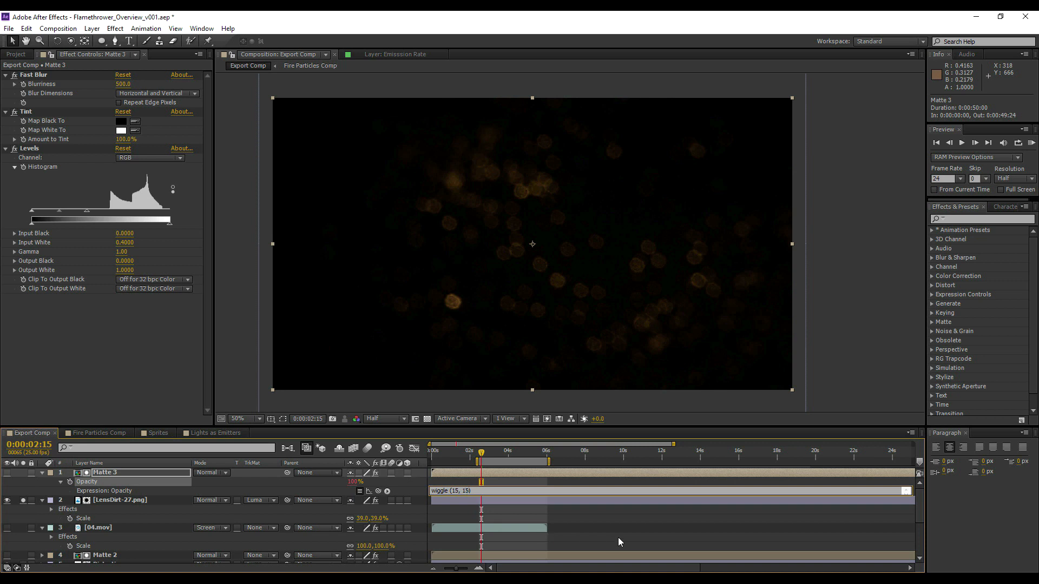
{"action": "left_click", "coordinate": [393, 509]}
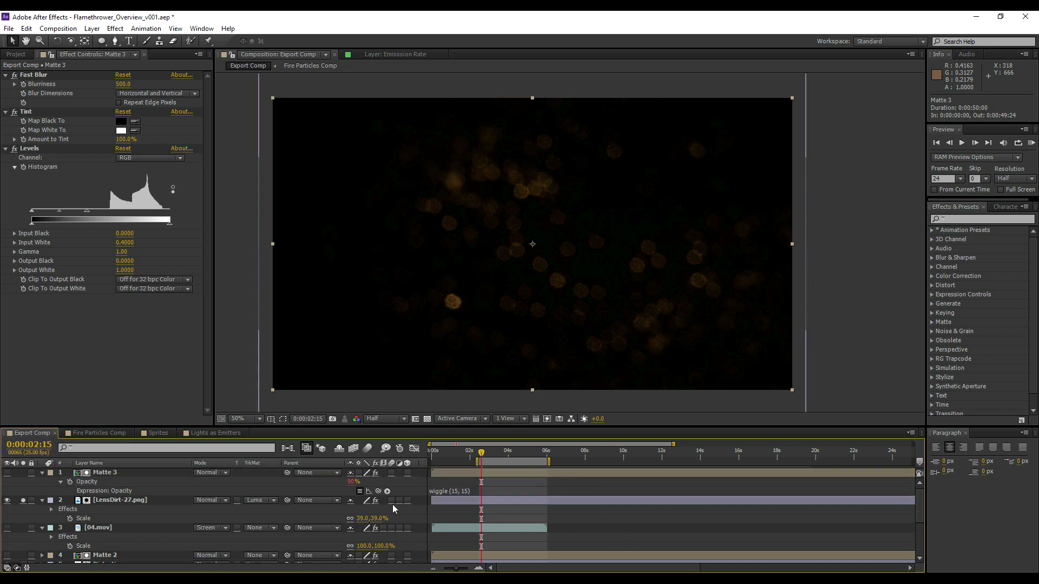
{"action": "left_click", "coordinate": [1030, 143]}
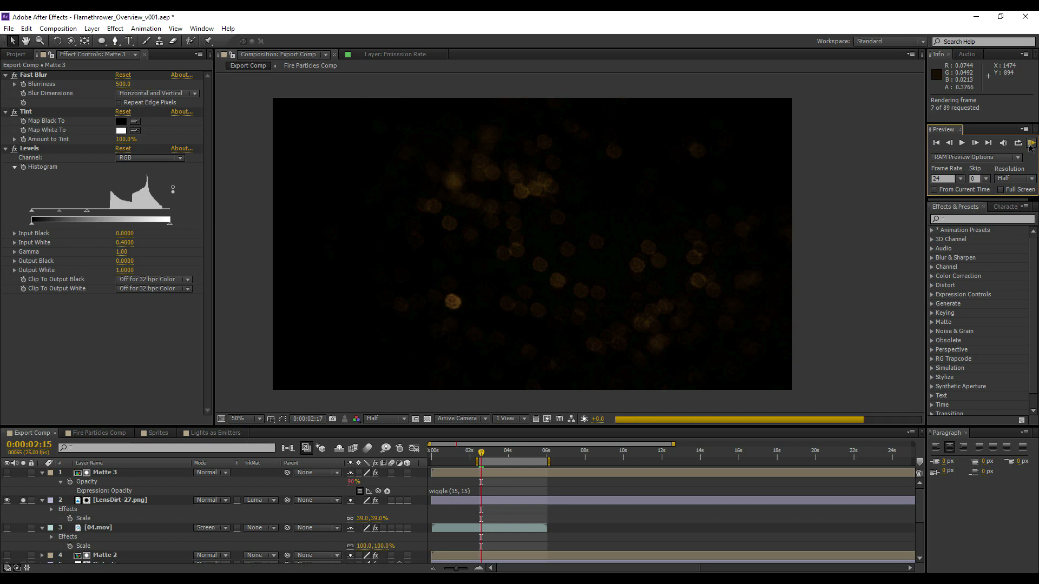
Set the Opacity of LensDirt-27.png to 50% and add the expression wiggle (5, 50) to it.
{"action": "left_click", "coordinate": [111, 501]}
{"action": "key", "text": "t"}
{"action": "left_click", "coordinate": [354, 509]}
{"action": "type", "text": "50"}
{"action": "key", "text": "Return"}
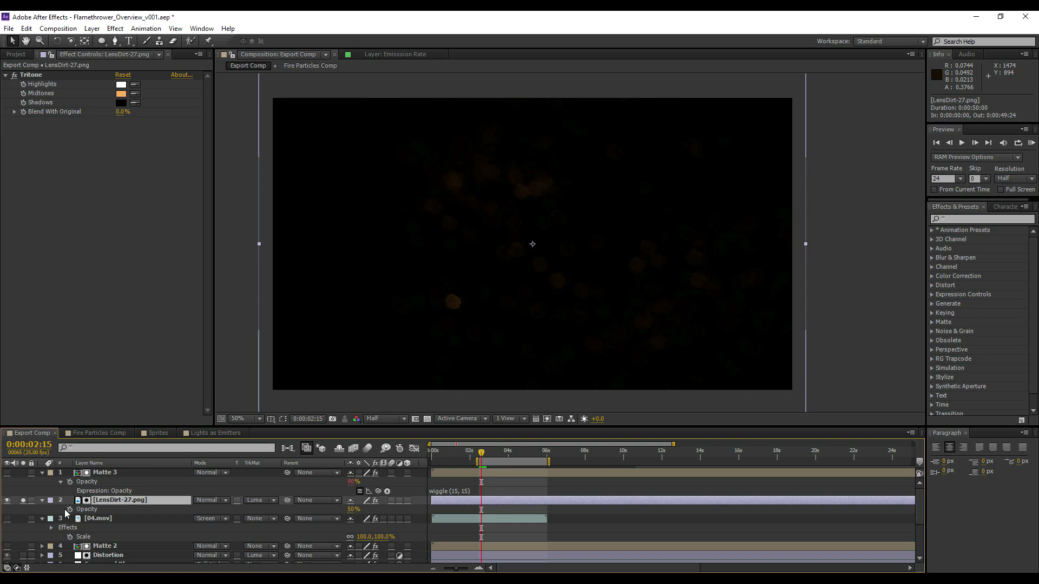
{"action": "left_click", "coordinate": [70, 509], "text": "alt"}
{"action": "type", "text": "wiggle (5"}
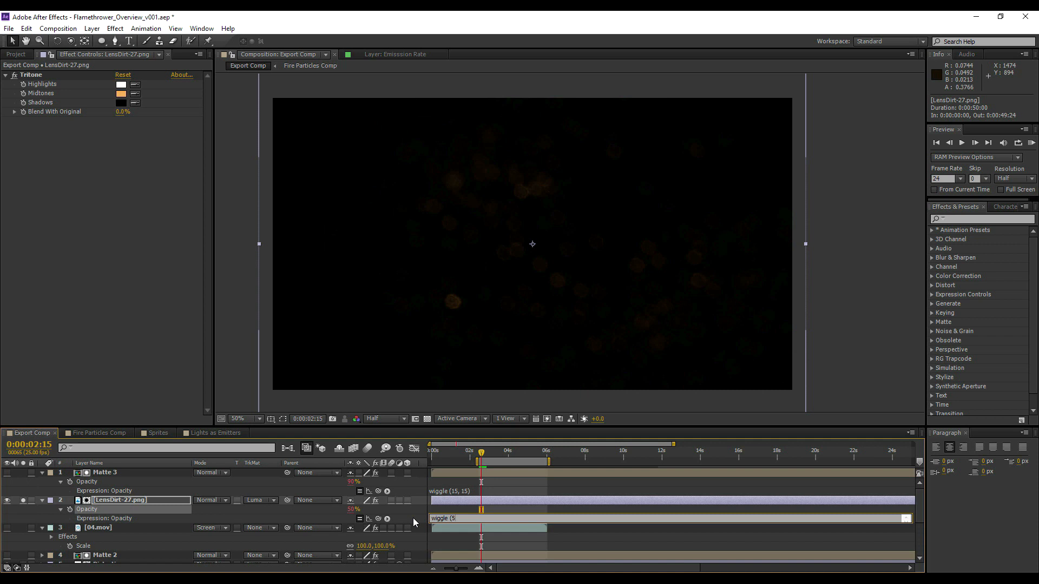
{"action": "type", "text": ", 50)"}
{"action": "left_click", "coordinate": [576, 540]}
Set the blending mode of LensDirt-27.png to Screen and collapse the open layer properties.
{"action": "left_click", "coordinate": [210, 481]}
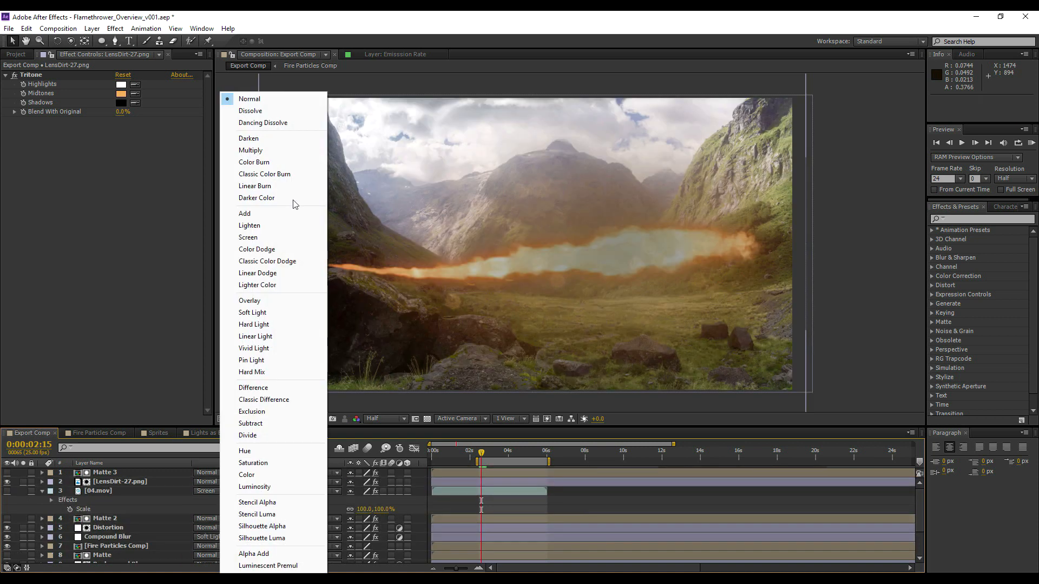
{"action": "left_click", "coordinate": [295, 237]}
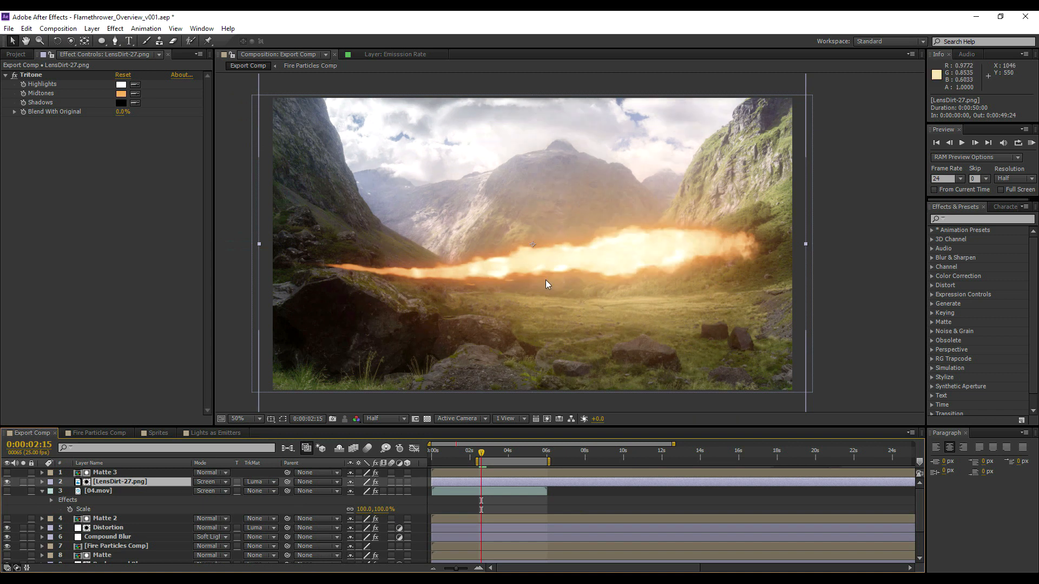
{"action": "key", "text": "u"}
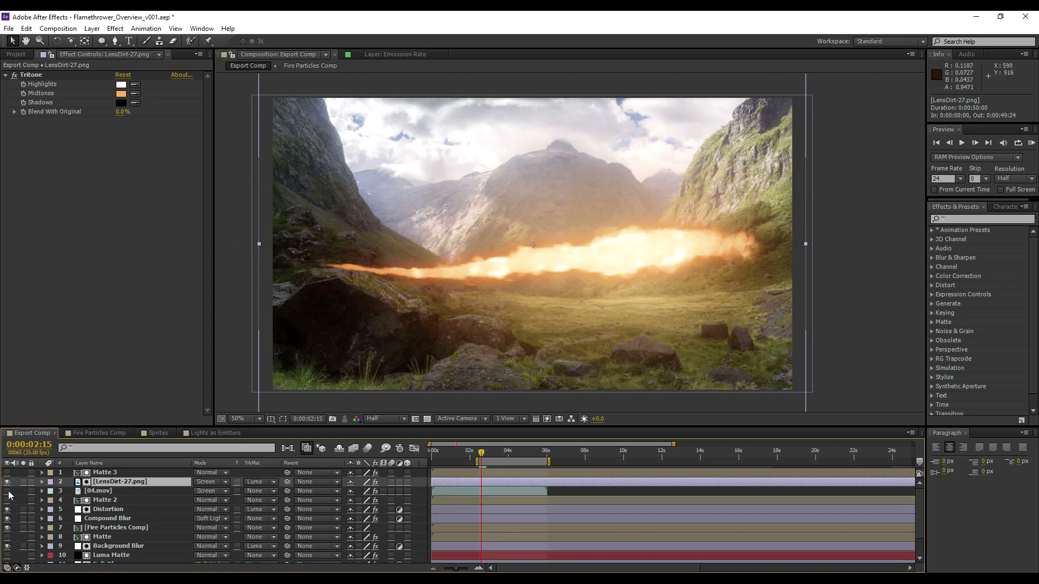
Make the 04.mov layer visible and set its Opacity to 50%.
{"action": "left_click", "coordinate": [7, 490]}
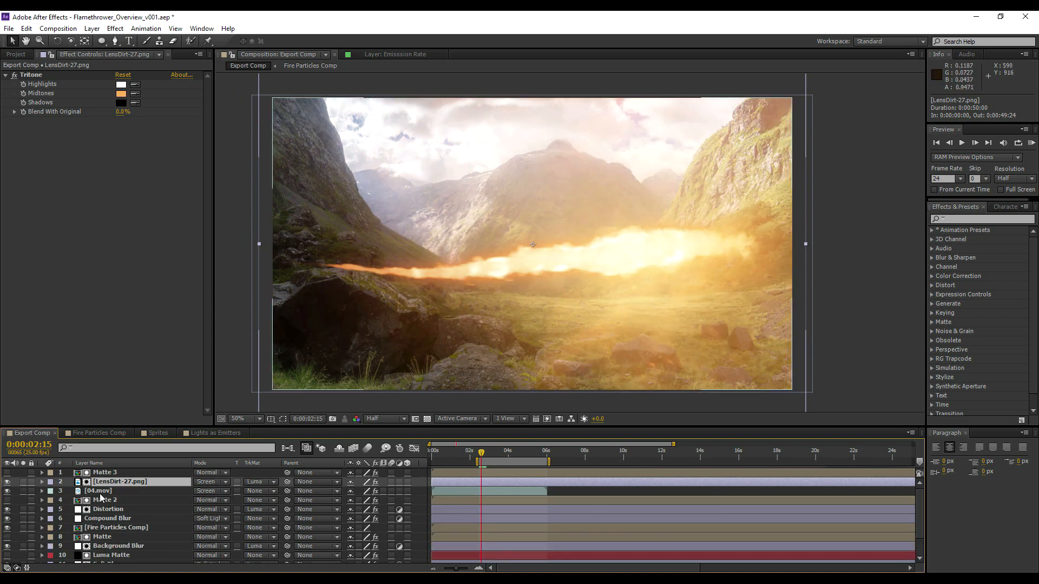
{"action": "left_click", "coordinate": [97, 493]}
{"action": "key", "text": "t"}
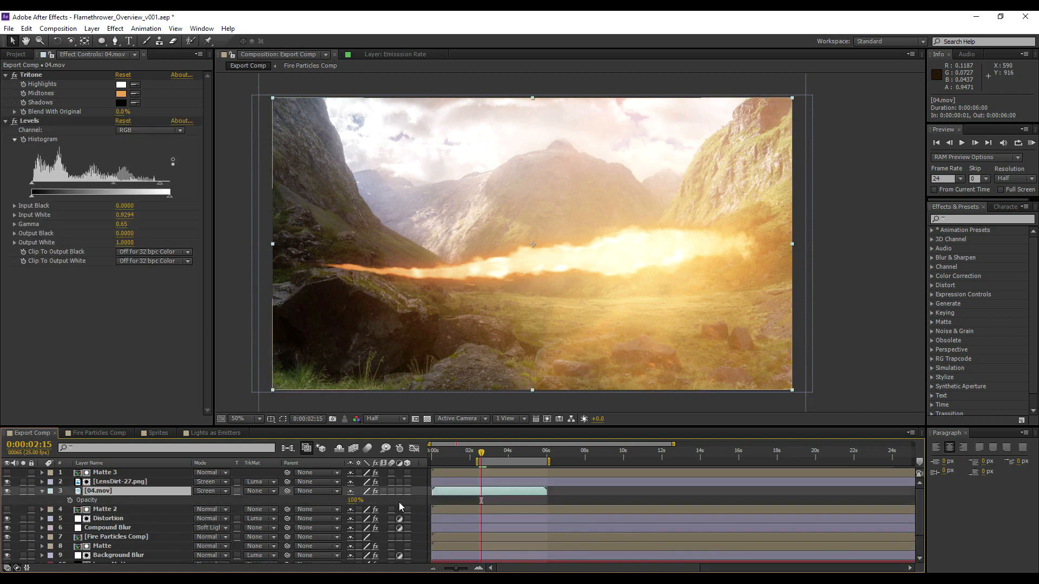
{"action": "left_click", "coordinate": [354, 501]}
{"action": "type", "text": "50"}
{"action": "key", "text": "Return"}
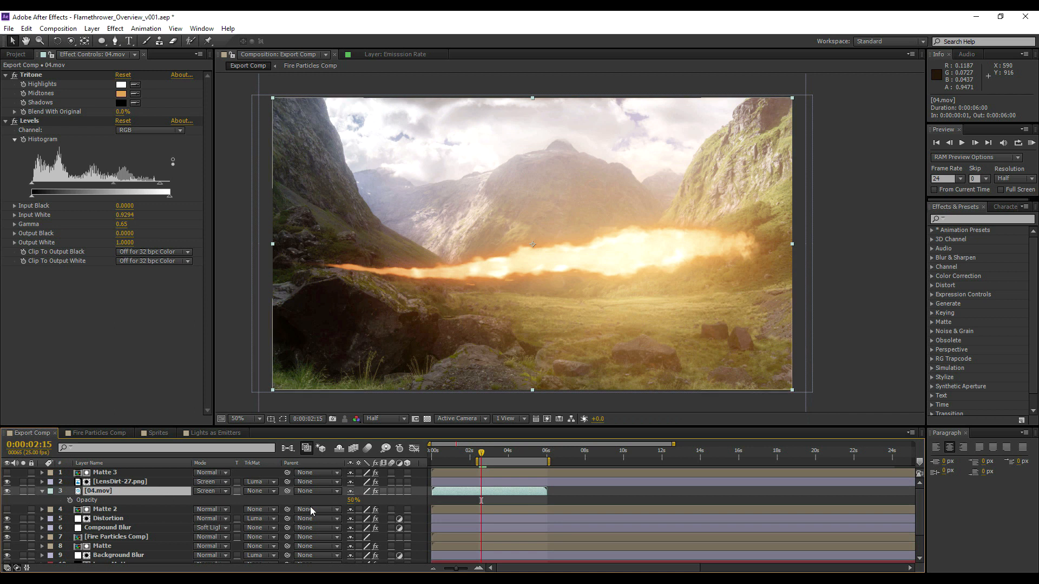
Examine the Compound Blur layer's contribution by soloing it briefly and comparing the composite with it hidden and shown.
{"action": "left_click", "coordinate": [116, 528]}
{"action": "scroll", "coordinate": [76, 531], "scroll_direction": "down", "scroll_amount": 3}
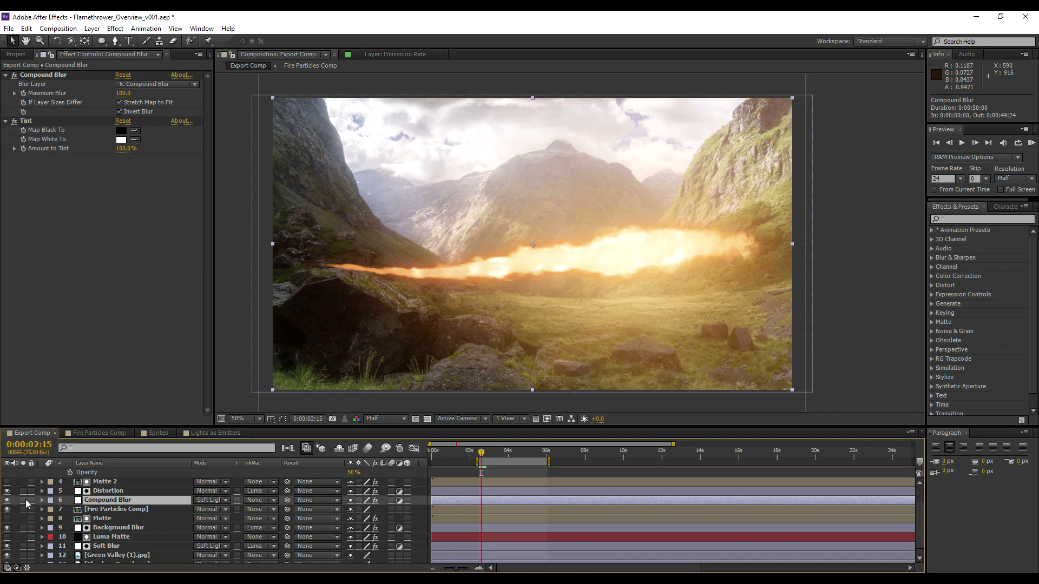
{"action": "left_click", "coordinate": [23, 501]}
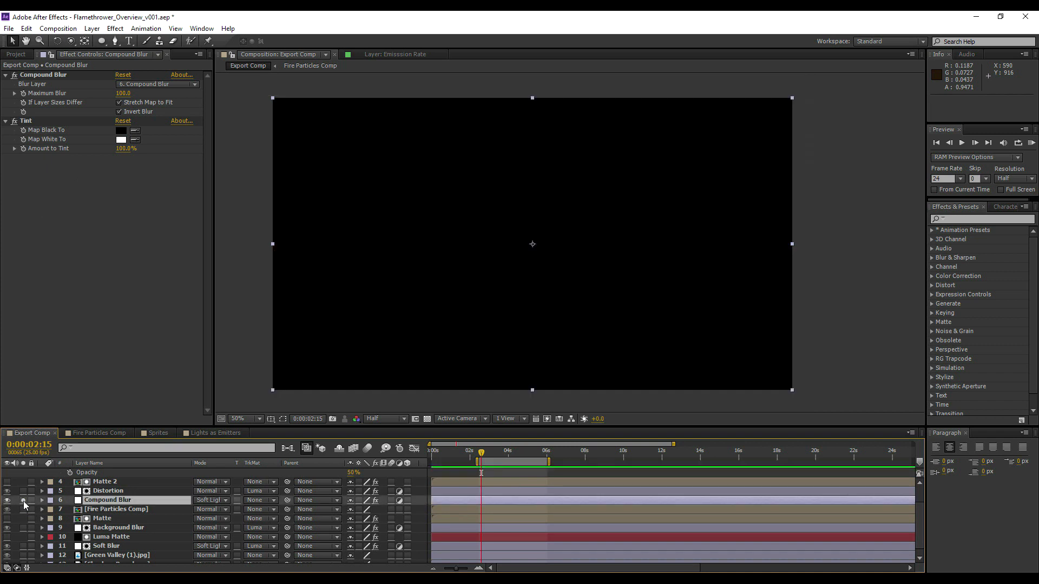
{"action": "left_click", "coordinate": [24, 502]}
{"action": "left_click", "coordinate": [7, 501]}
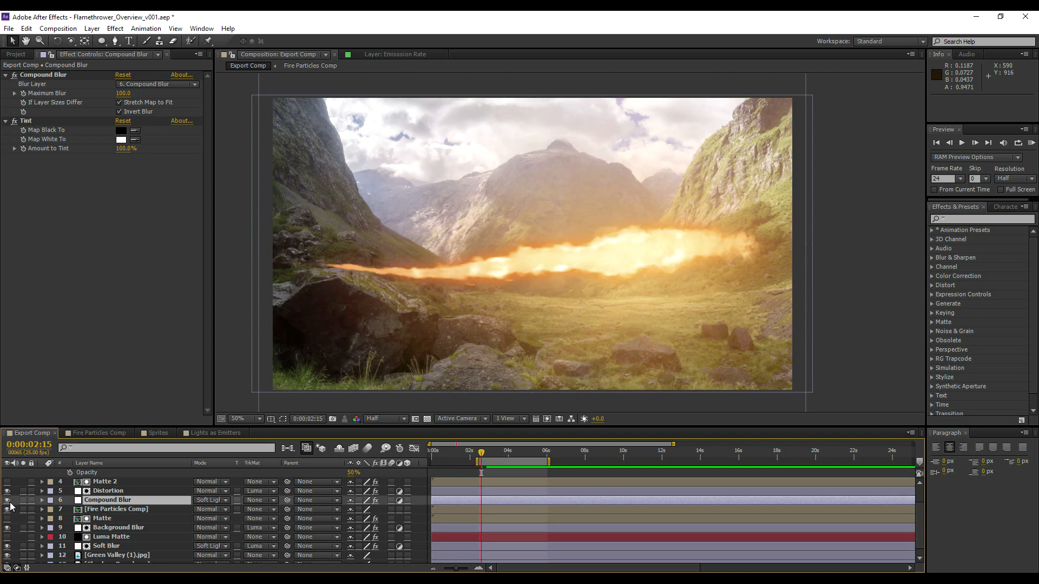
{"action": "left_click", "coordinate": [7, 500]}
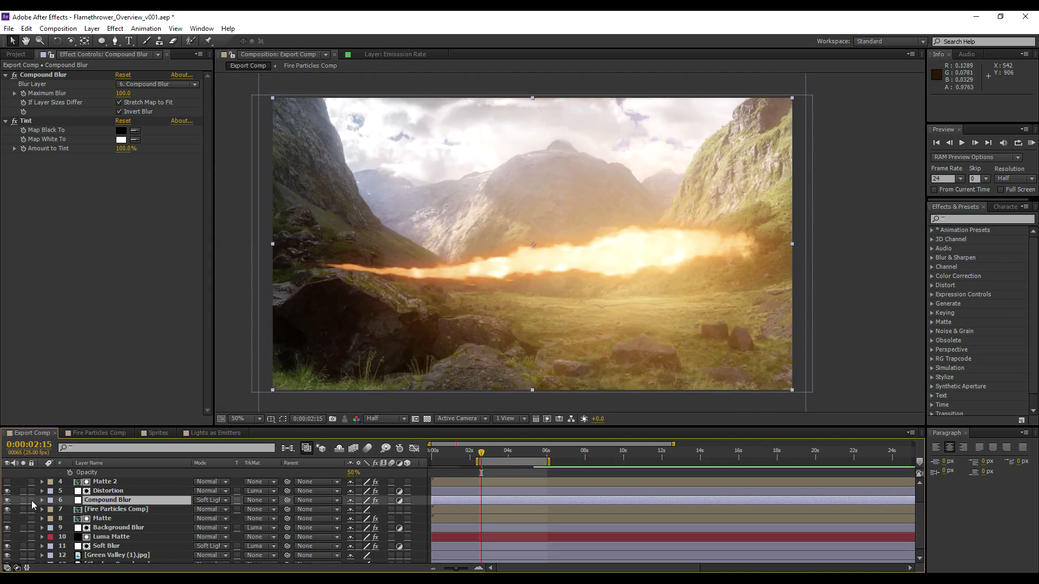
{"action": "left_click", "coordinate": [8, 501]}
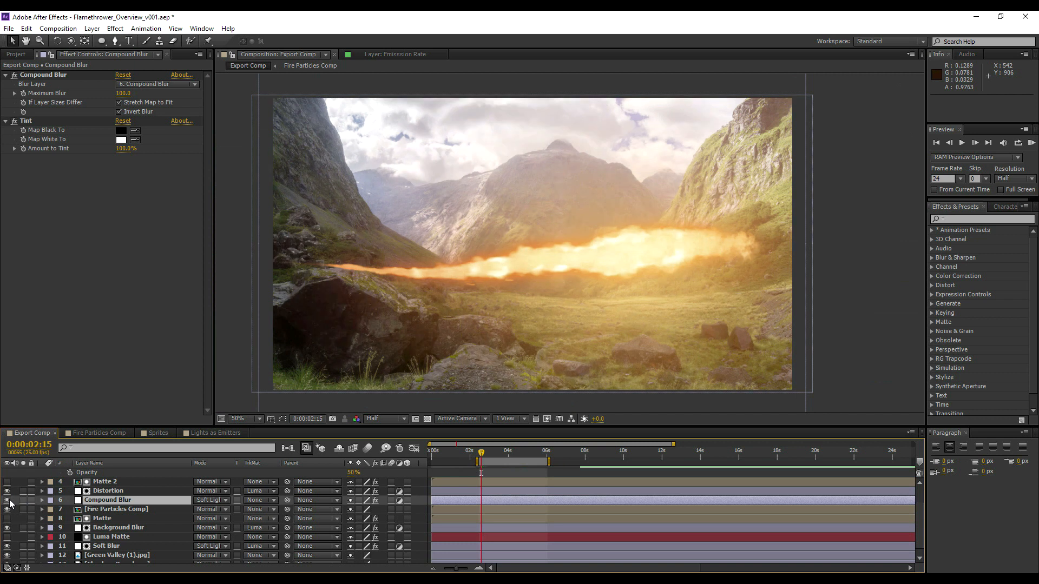
{"action": "left_click", "coordinate": [8, 501]}
{"action": "left_click", "coordinate": [7, 501]}
{"action": "left_click", "coordinate": [8, 501]}
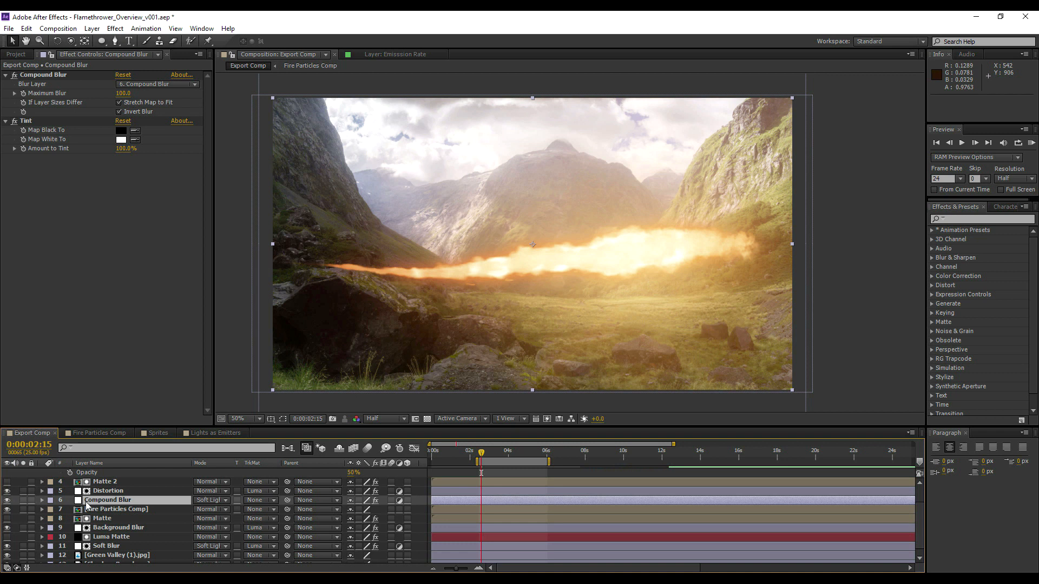
Add the expression wiggle (15, 10) to the Opacity of the Compound Blur layer and collapse its properties.
{"action": "key", "text": "t"}
{"action": "left_click", "coordinate": [70, 510], "text": "alt"}
{"action": "type", "text": "wiggle (15, 10"}
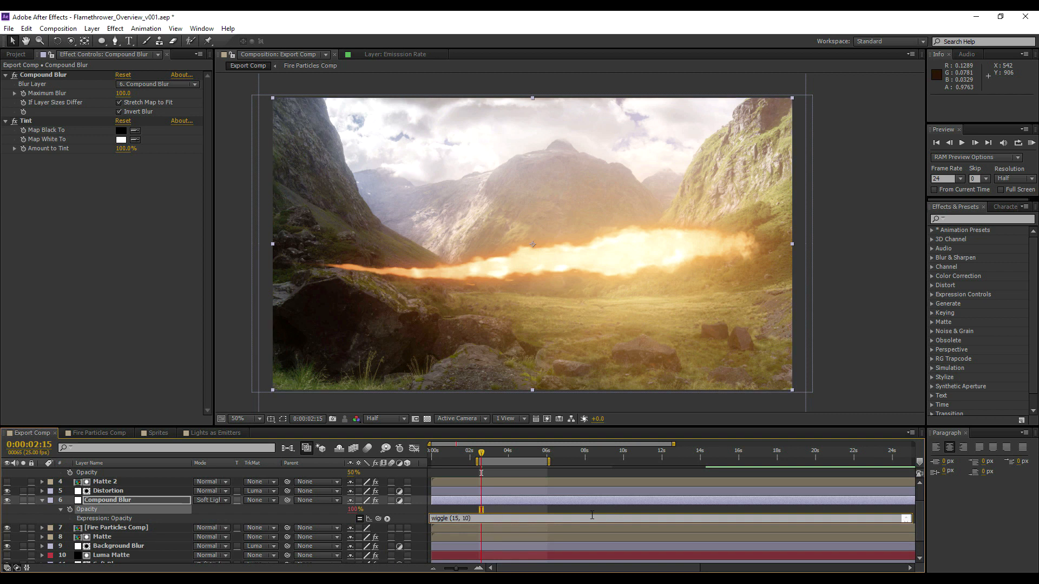
{"action": "left_click", "coordinate": [587, 514]}
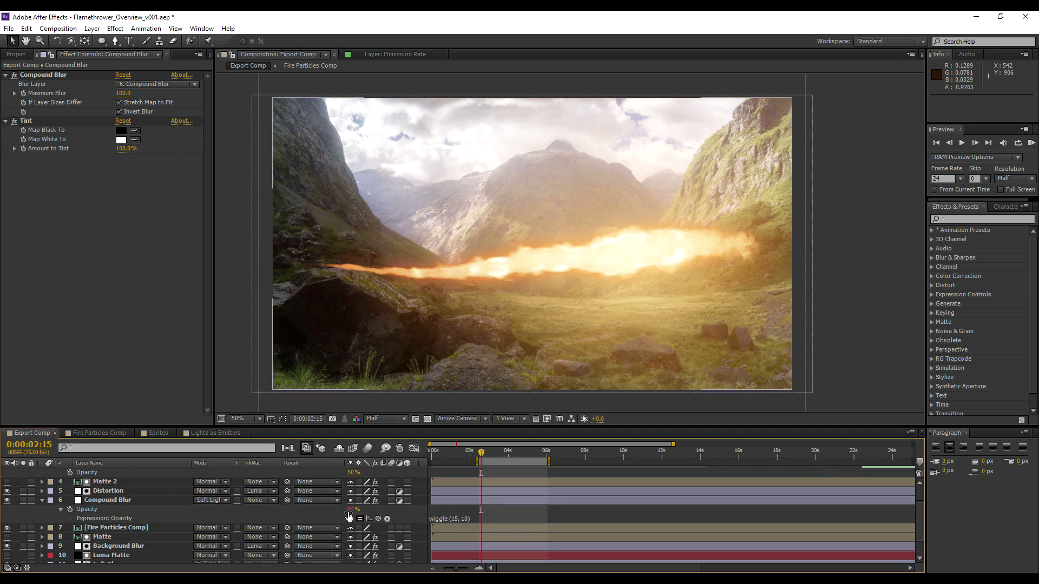
{"action": "left_click", "coordinate": [92, 503]}
{"action": "left_click", "coordinate": [42, 500]}
{"action": "scroll", "coordinate": [43, 503], "scroll_direction": "up", "scroll_amount": 3}
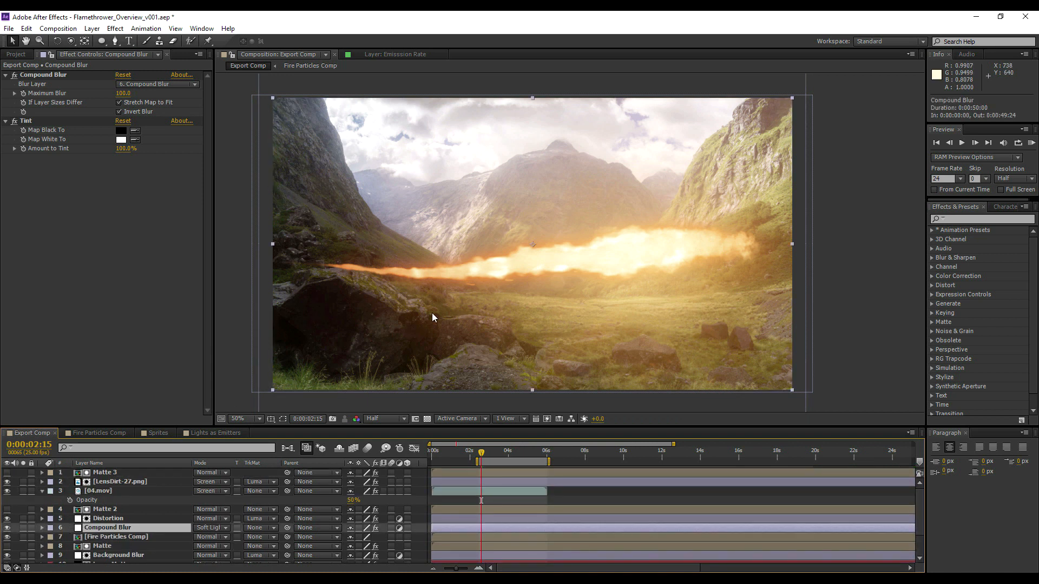
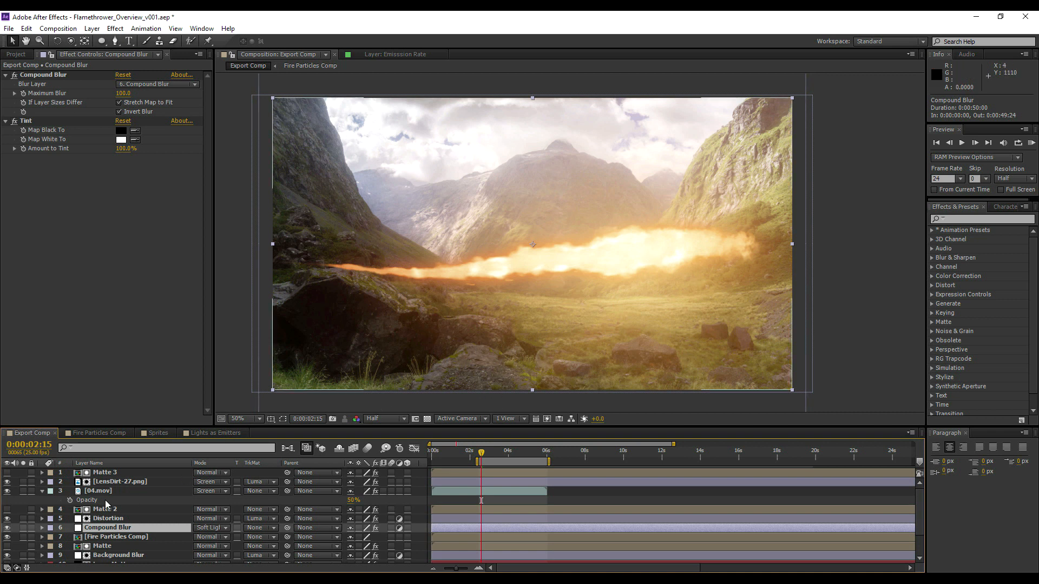
Set the Export Comp preview resolution to Full and collapse the 04.mov layer's properties.
{"action": "left_click", "coordinate": [108, 538]}
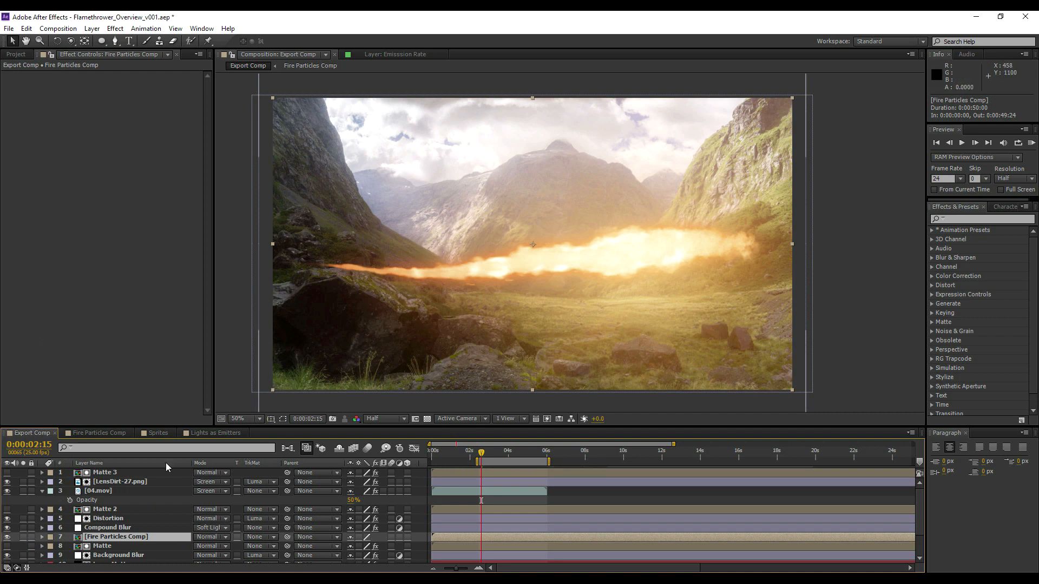
{"action": "scroll", "coordinate": [620, 250], "scroll_direction": "down", "scroll_amount": 1}
{"action": "scroll", "coordinate": [632, 257], "scroll_direction": "up", "scroll_amount": 1}
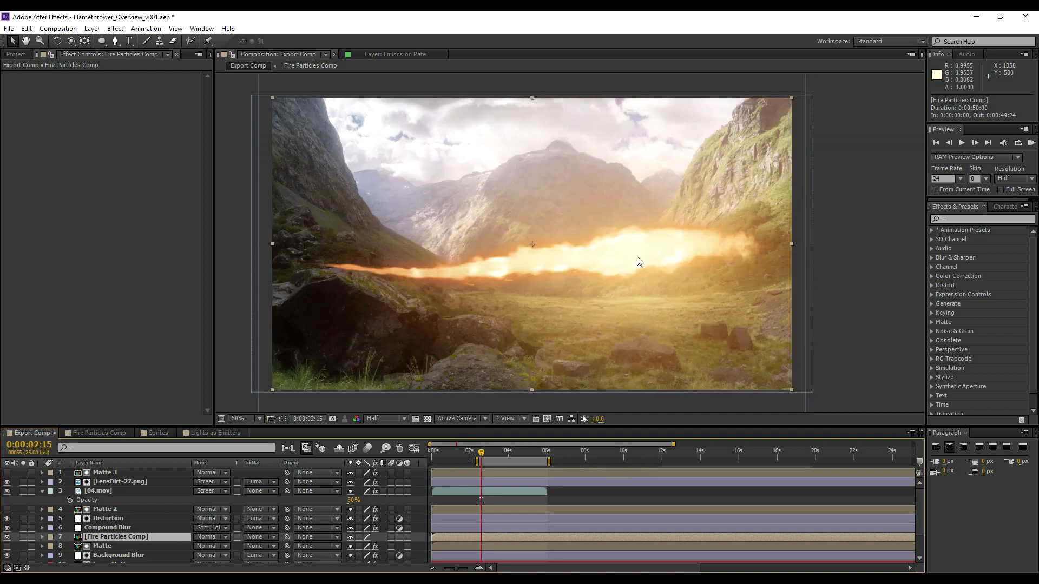
{"action": "left_click", "coordinate": [385, 419]}
{"action": "left_click", "coordinate": [396, 448]}
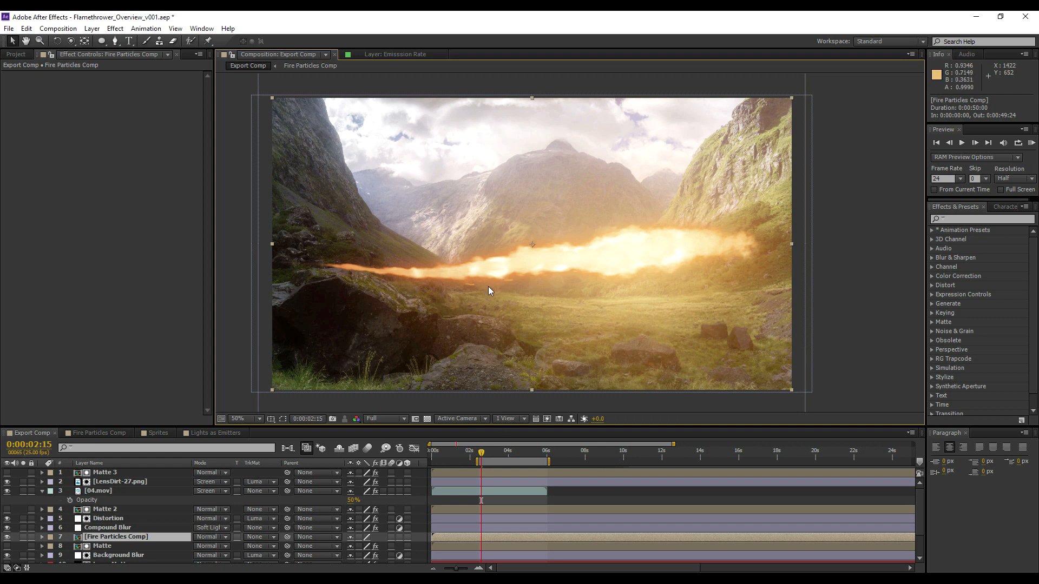
{"action": "left_click", "coordinate": [42, 491]}
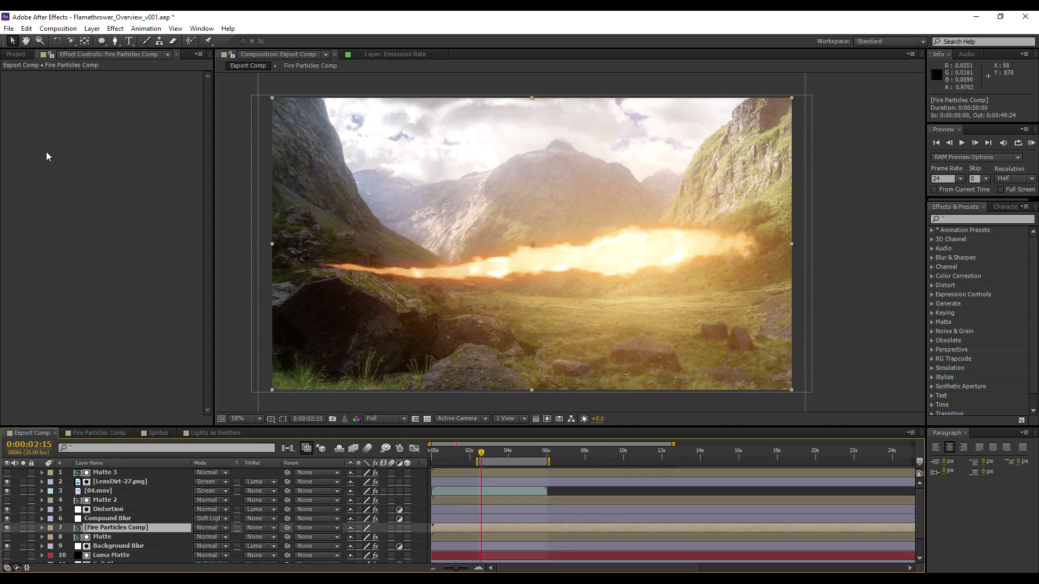
Show the render queue and set the output module format of the queued LensDirt-27 item to QuickTime.
{"action": "left_click", "coordinate": [13, 55]}
{"action": "left_click", "coordinate": [50, 29]}
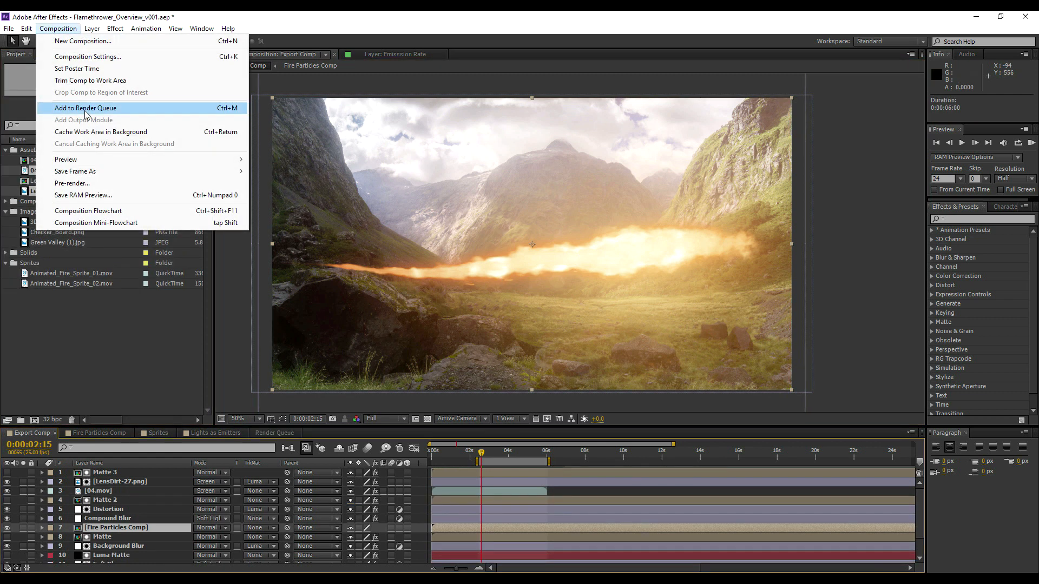
{"action": "left_click", "coordinate": [284, 432]}
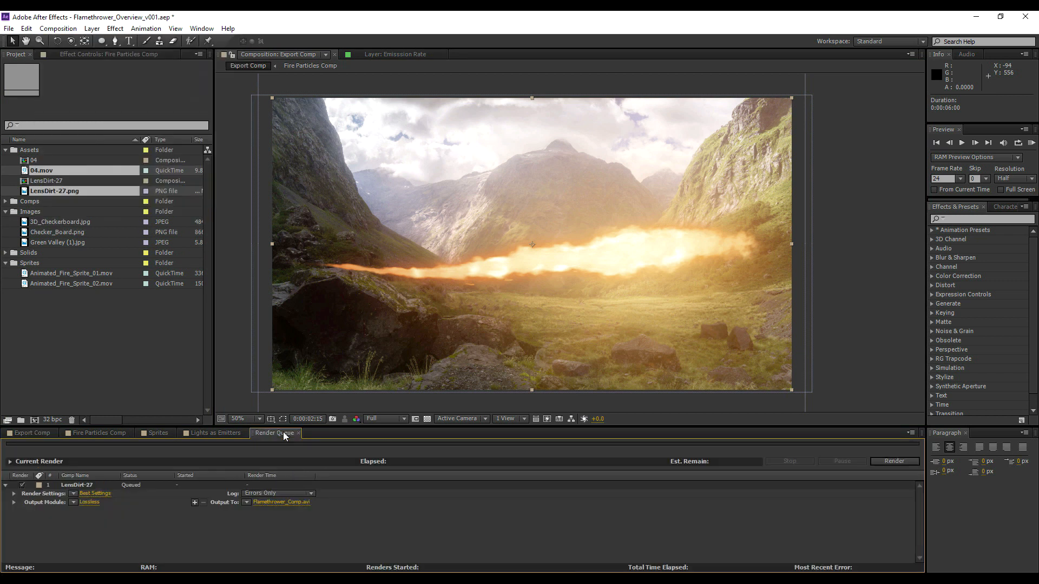
{"action": "left_click", "coordinate": [83, 502]}
{"action": "left_click", "coordinate": [92, 65]}
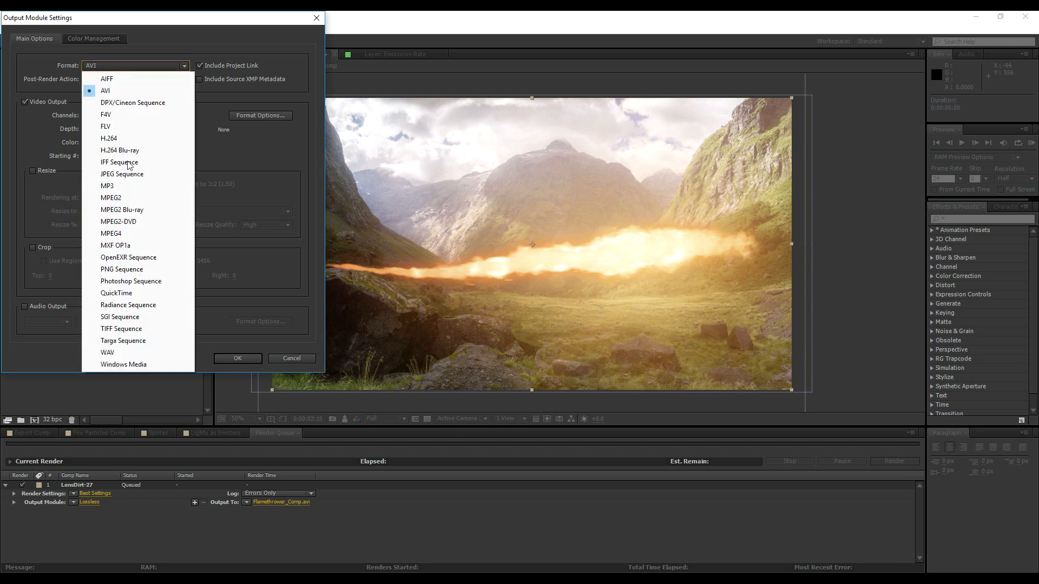
{"action": "left_click", "coordinate": [130, 295]}
Choose Photo - JPEG as the QuickTime video codec, review the color management options, and accept the output module settings.
{"action": "left_click", "coordinate": [256, 114]}
{"action": "left_click", "coordinate": [205, 79]}
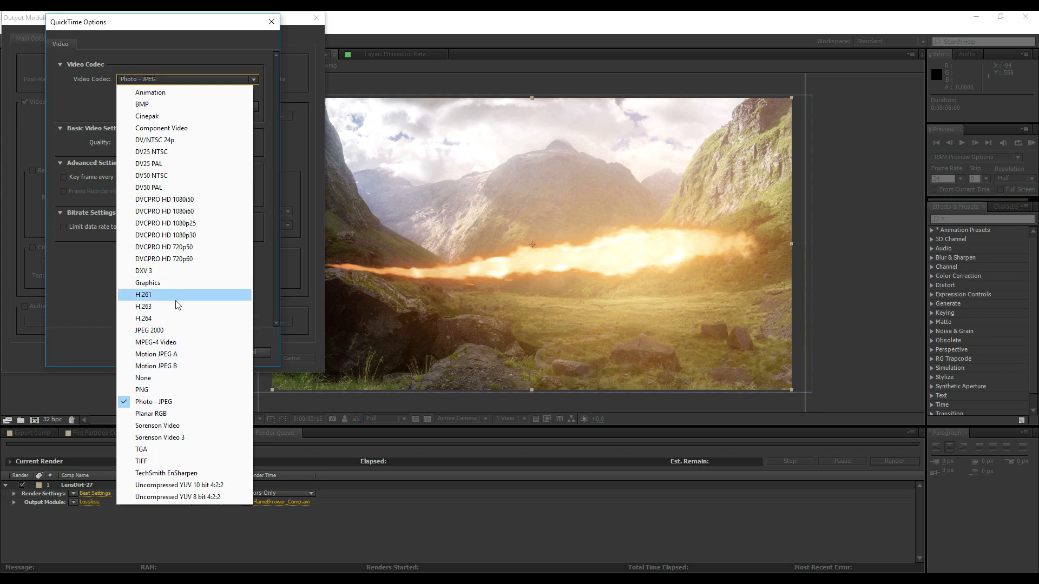
{"action": "left_click", "coordinate": [152, 407]}
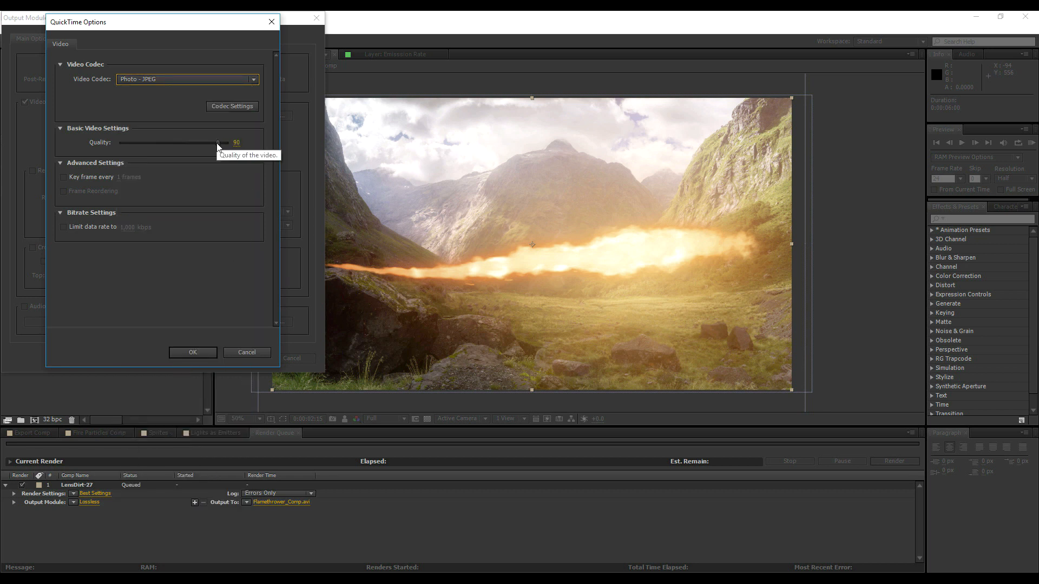
{"action": "left_click", "coordinate": [197, 352]}
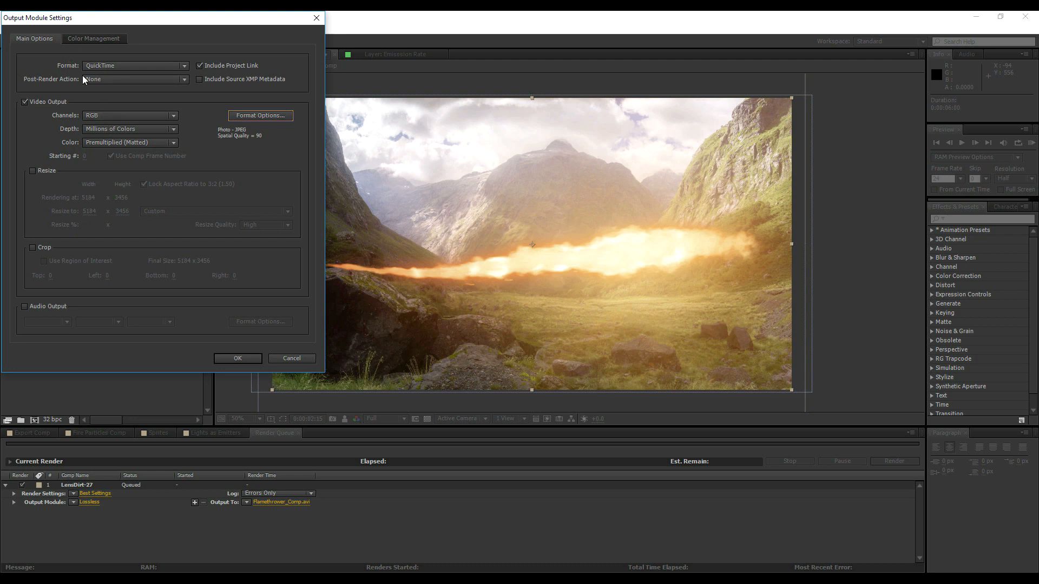
{"action": "left_click", "coordinate": [73, 40]}
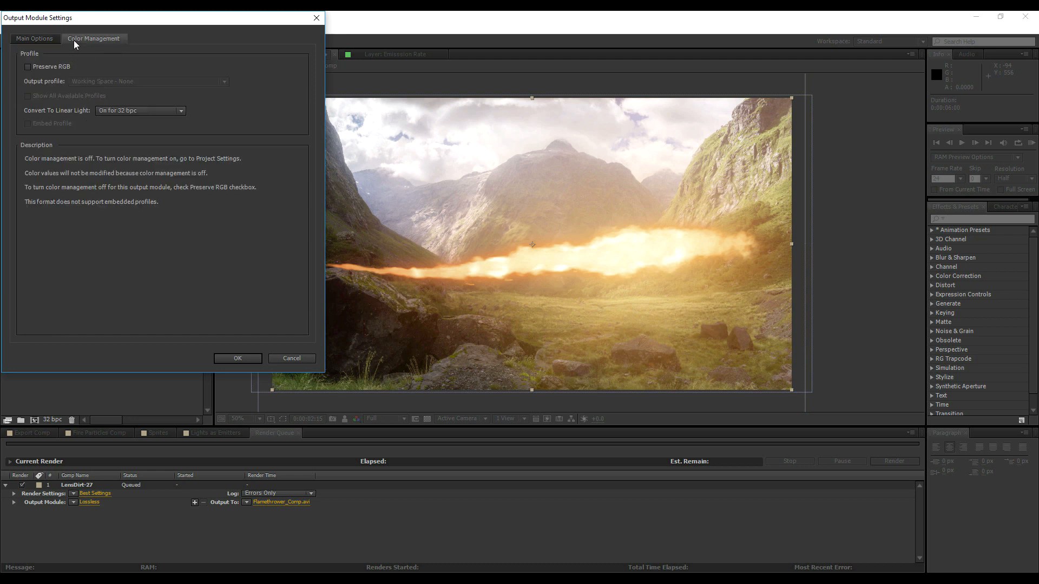
{"action": "left_click", "coordinate": [238, 358]}
Review the project's color depth settings and the output file name and folder of the queued render.
{"action": "left_click", "coordinate": [47, 420]}
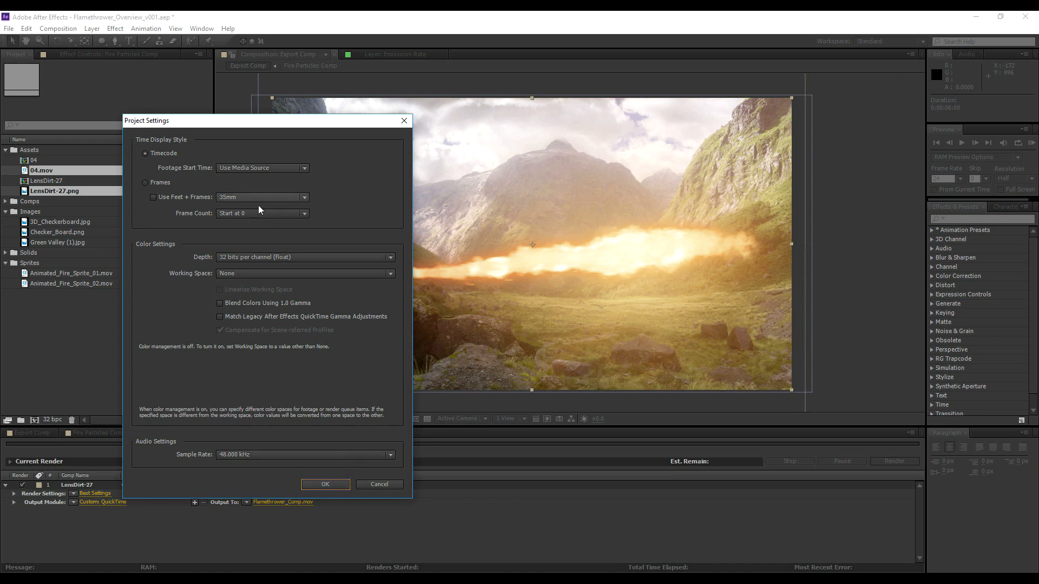
{"action": "left_click", "coordinate": [325, 483]}
{"action": "left_click", "coordinate": [282, 504]}
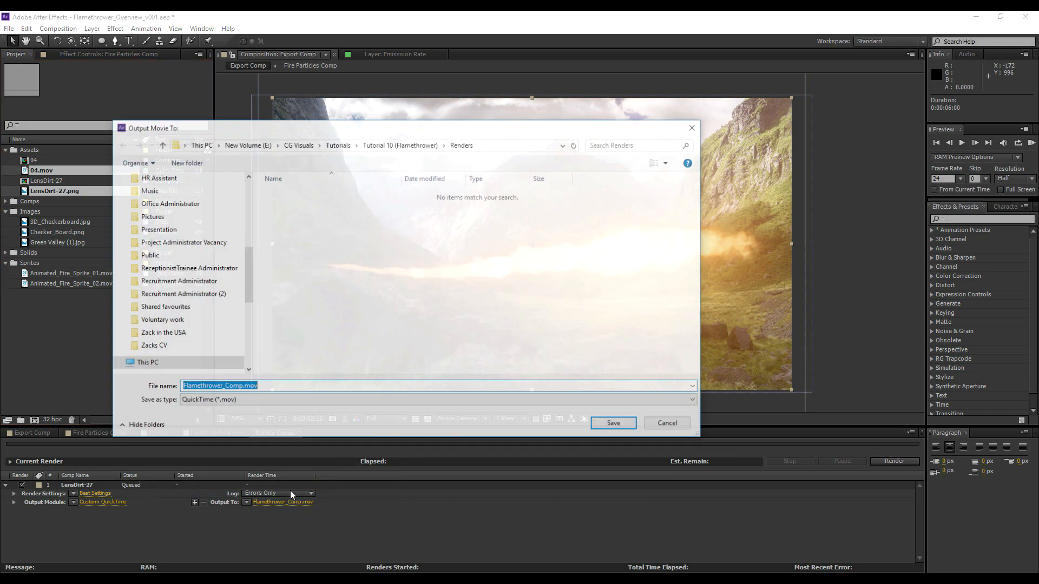
{"action": "left_click", "coordinate": [665, 425]}
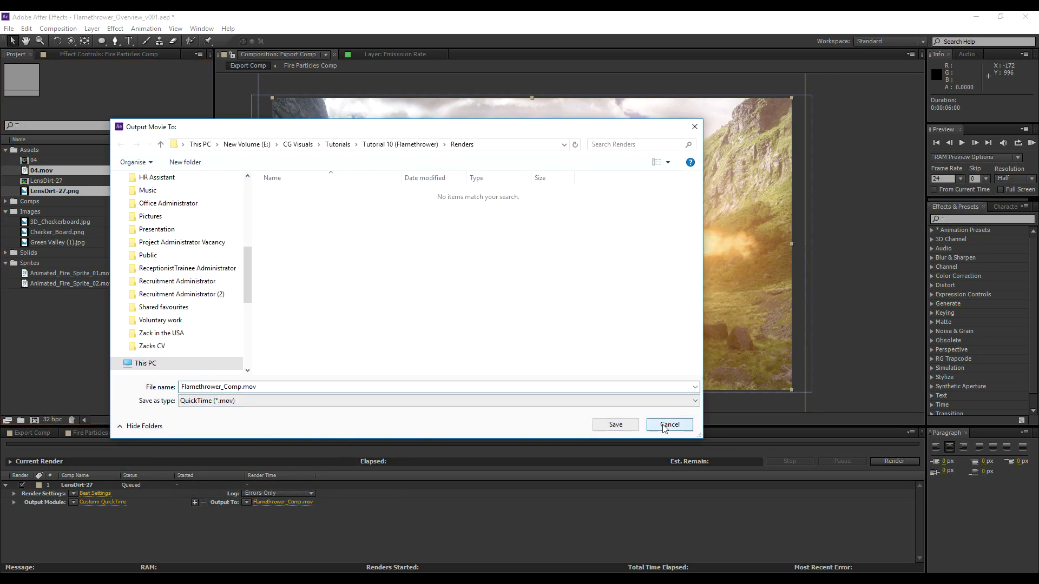